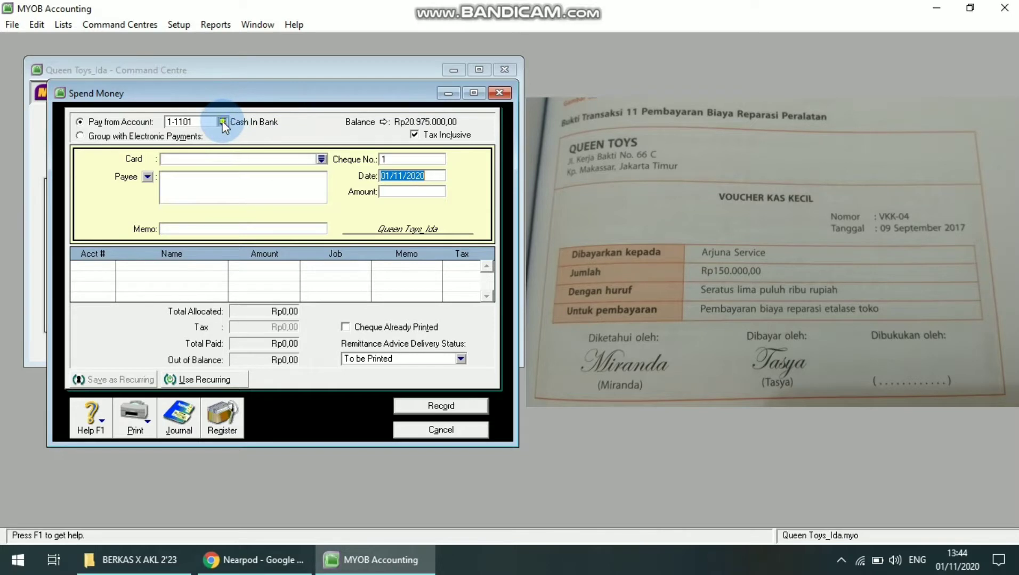
Step: Choose account 1-1102 Petty Cash as the account the Spend Money payment is made from
click(222, 121)
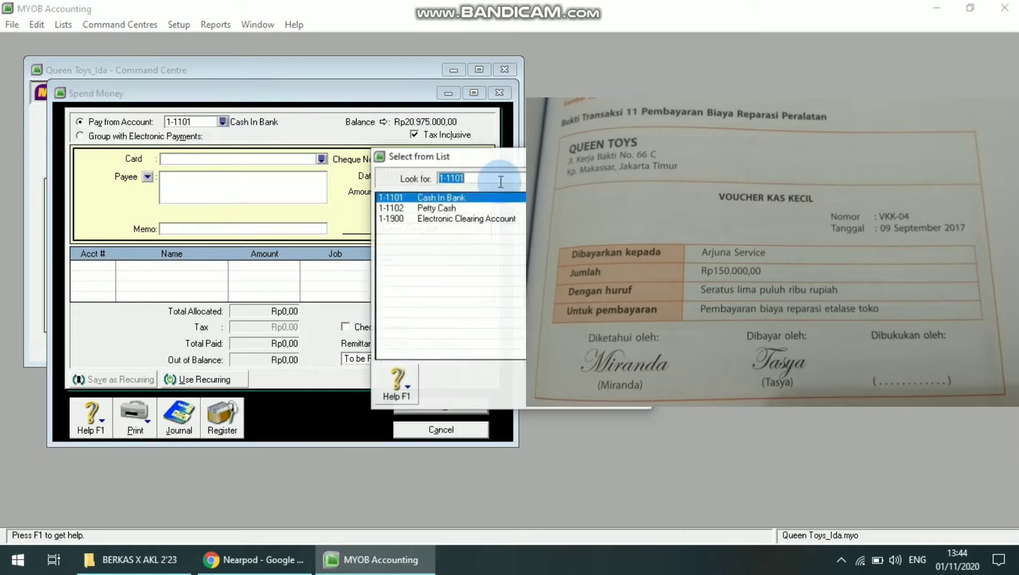
click(475, 208)
click(597, 374)
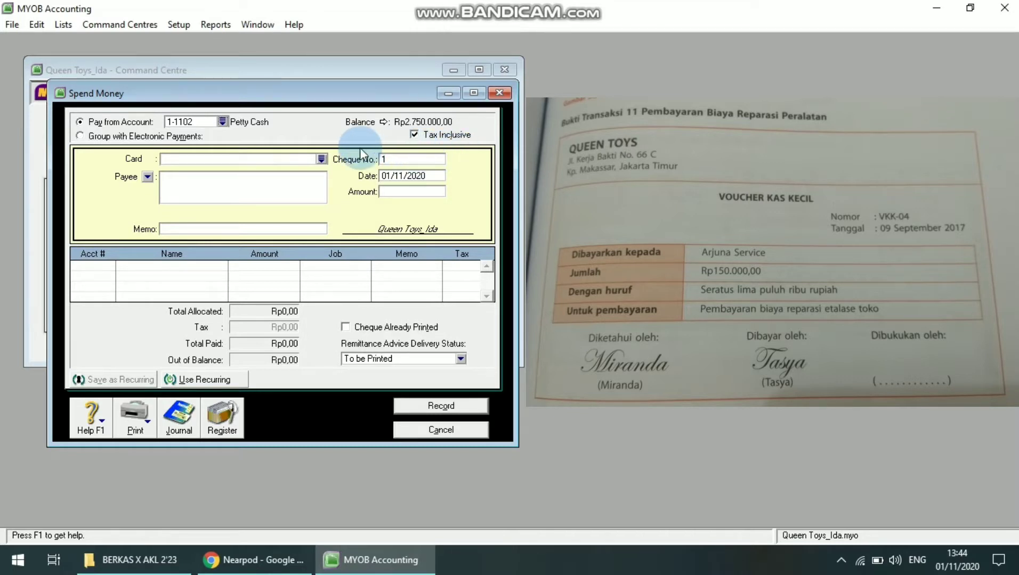
Step: Fill in the payment header with cheque number VKK-04, date 09/09/2017 and amount 150000
click(400, 159)
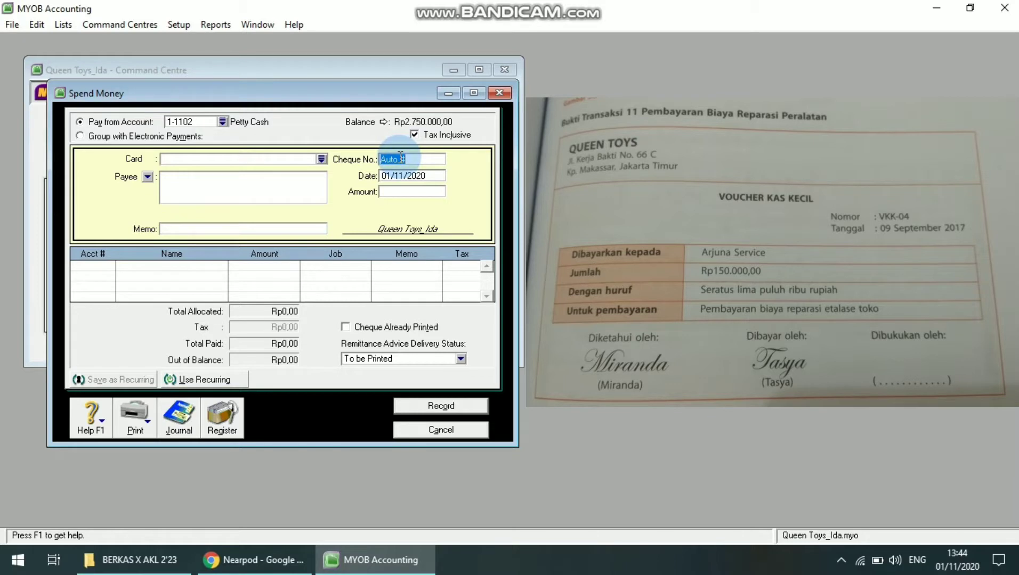
key(Caps_Lock)
text(VKK-04)
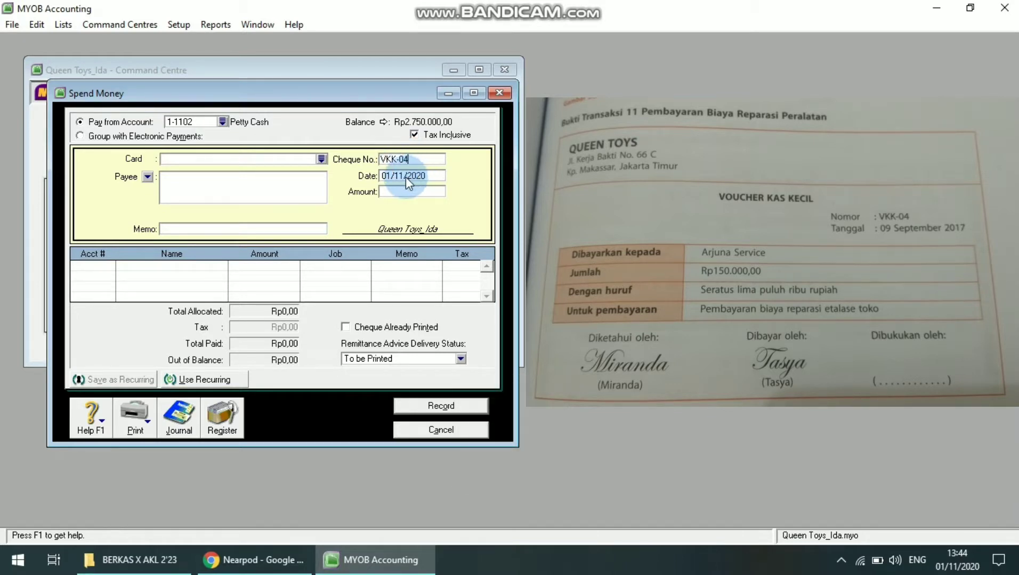
click(407, 176)
text(09/)
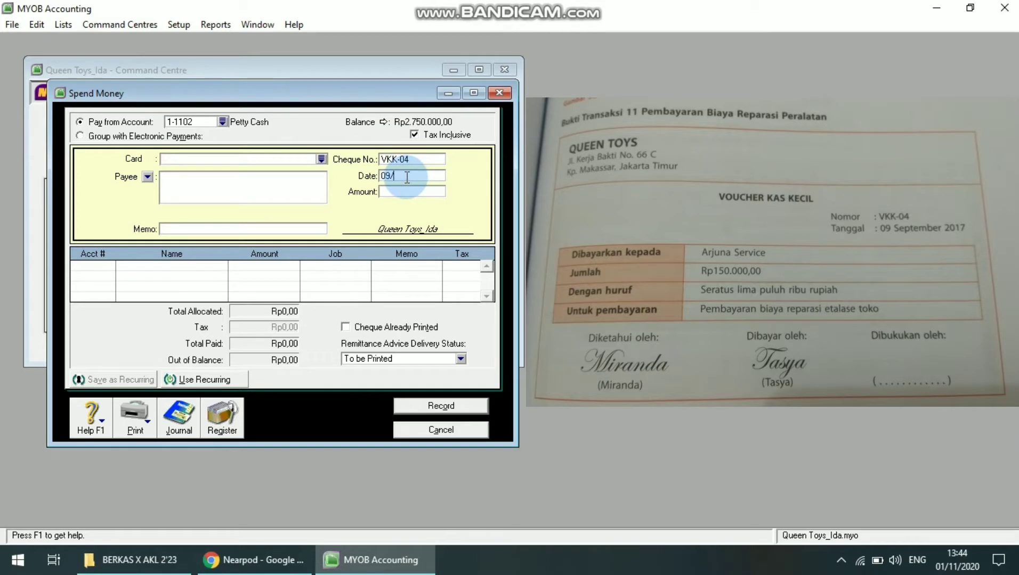
text(09/2017)
text(150000)
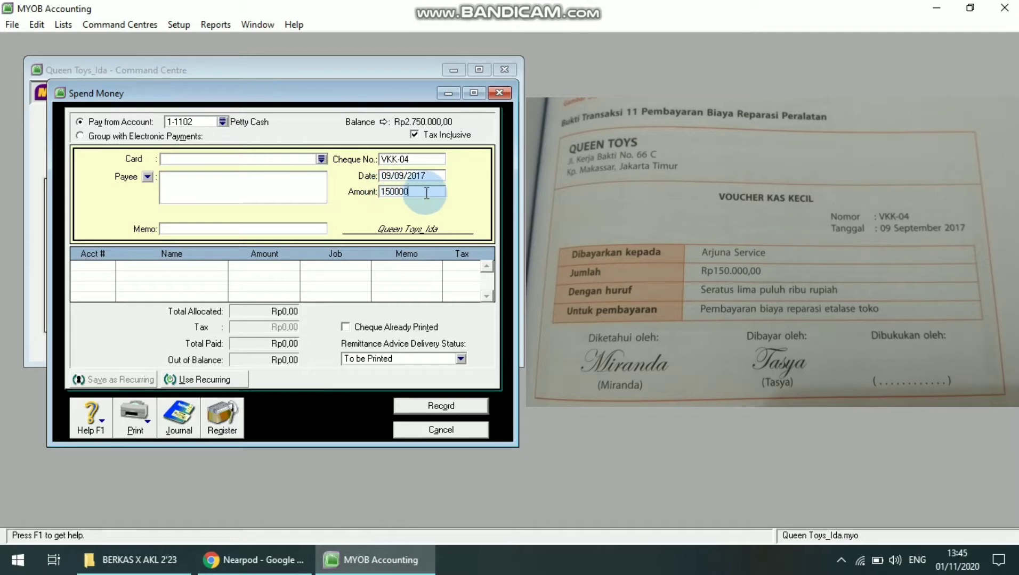
Step: Enter the payment memo "Pembayaran biaya reparasi peralatan"
click(176, 229)
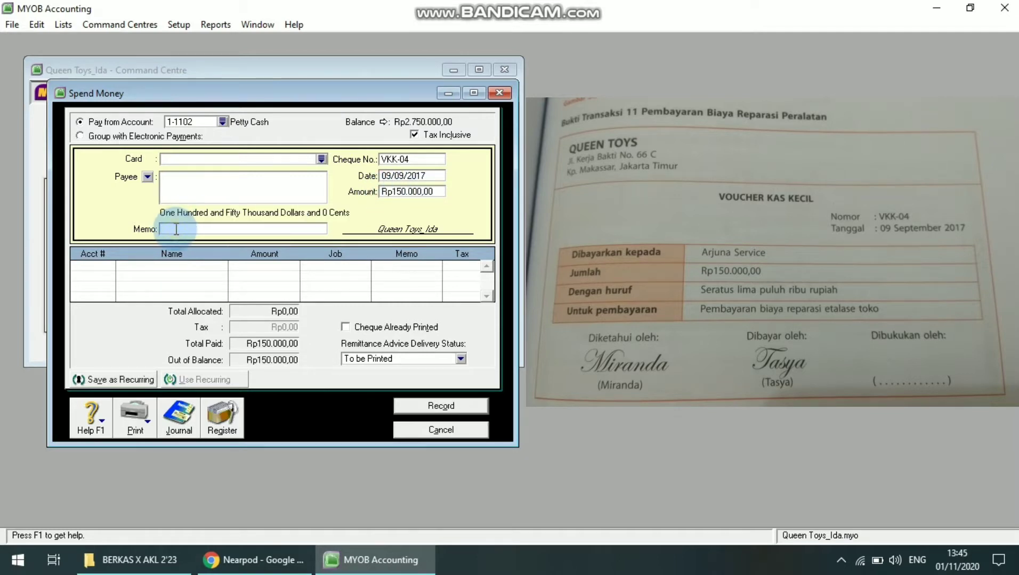
text(Pembay)
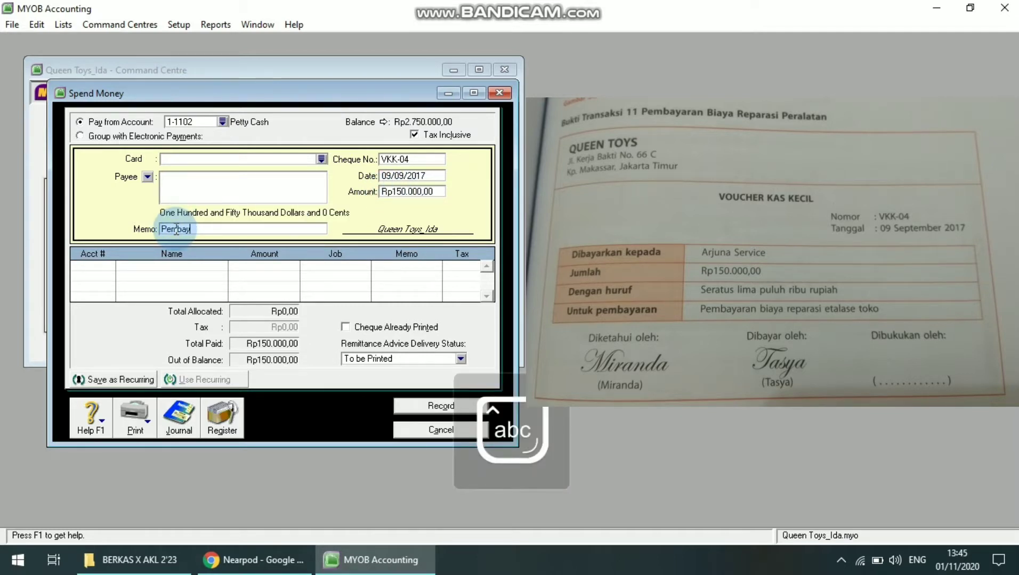
text(aran ba)
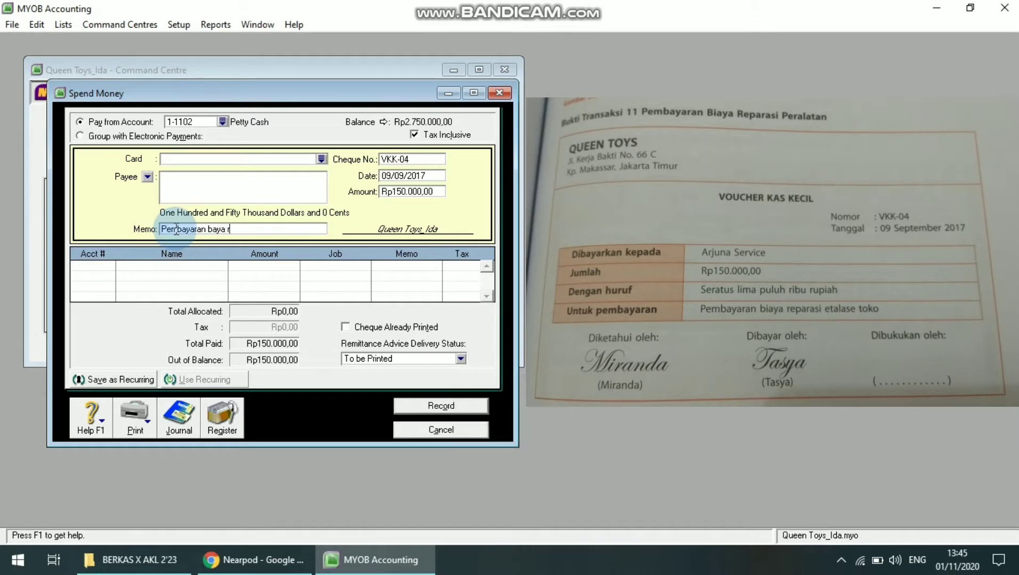
key(BackSpace)
text(iaya reparasi peralatan)
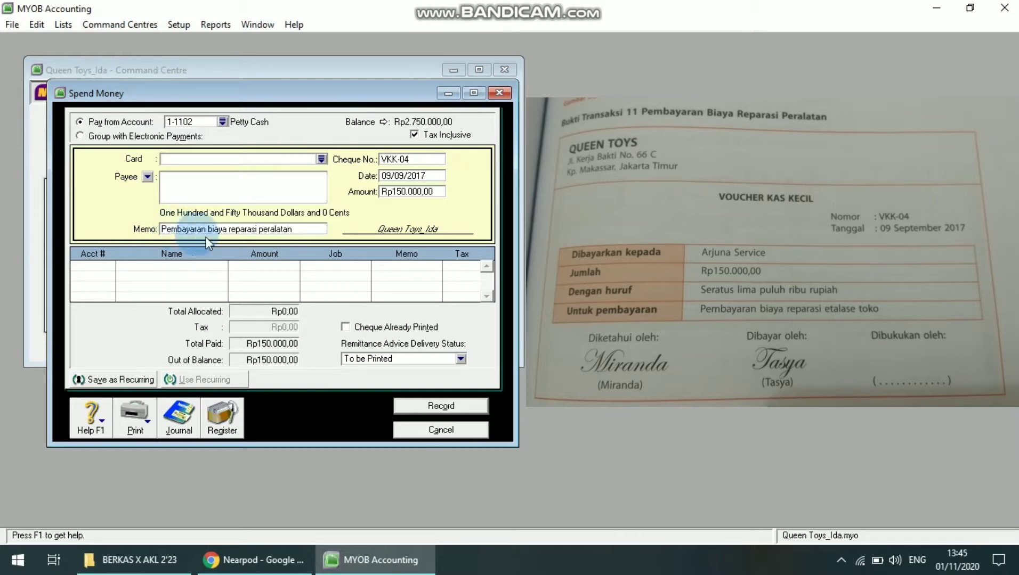
Step: Allocate the full Rp150.000,00 payment to account 6-1400 Repair & Maintenance Expense in the first line
click(106, 266)
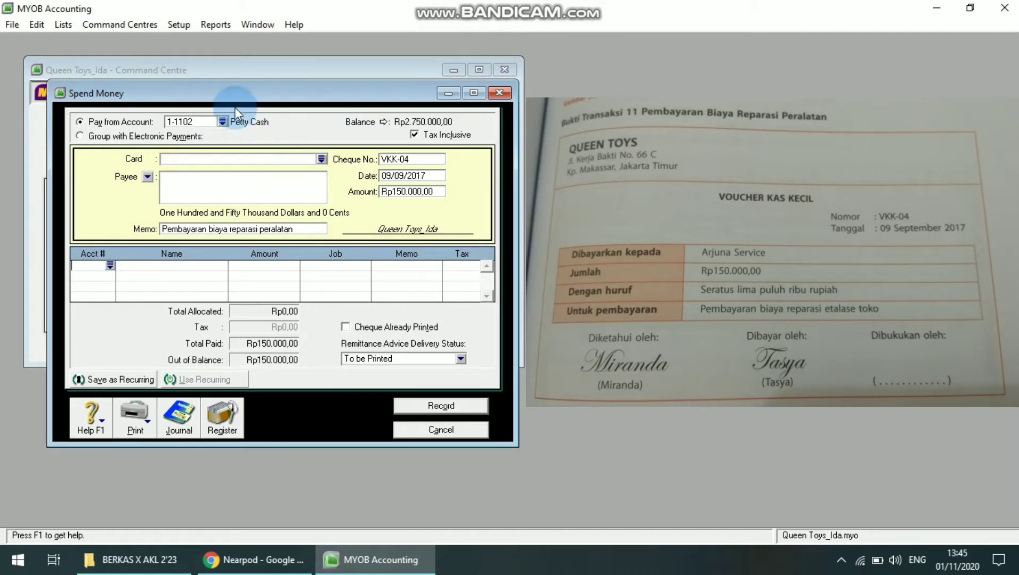
click(113, 266)
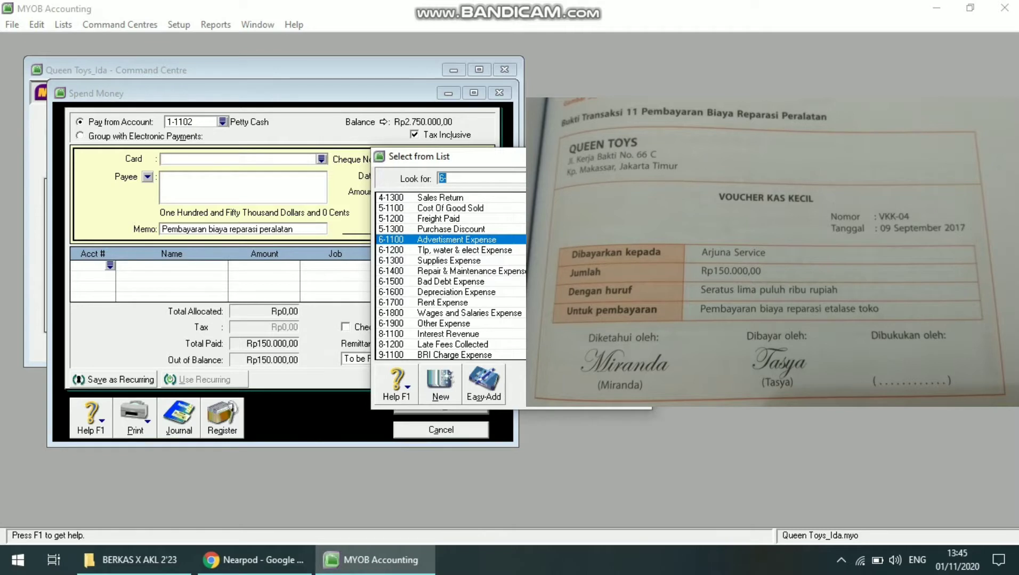
scroll(451, 277, down, 4)
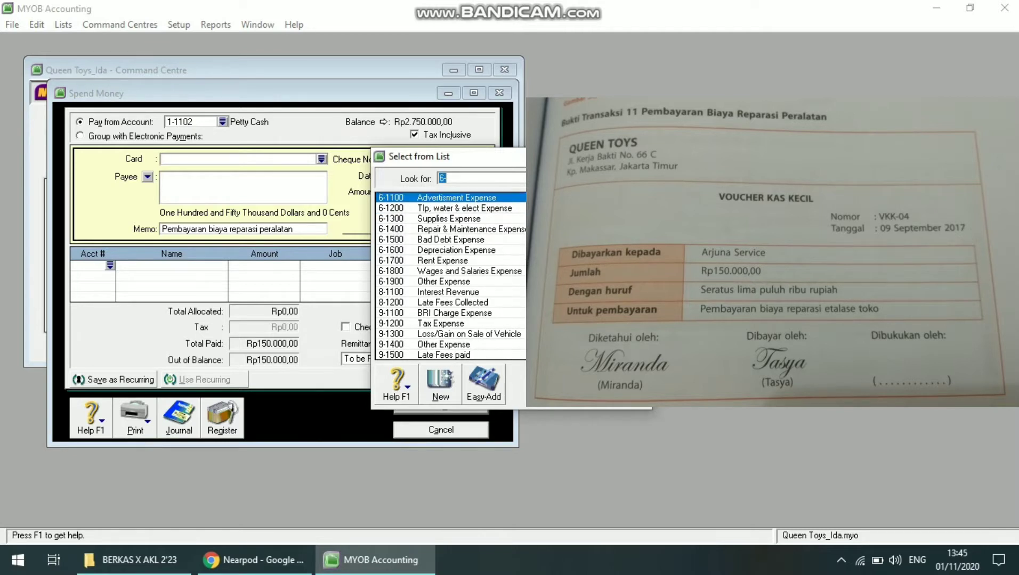
text(6-1400)
click(512, 230)
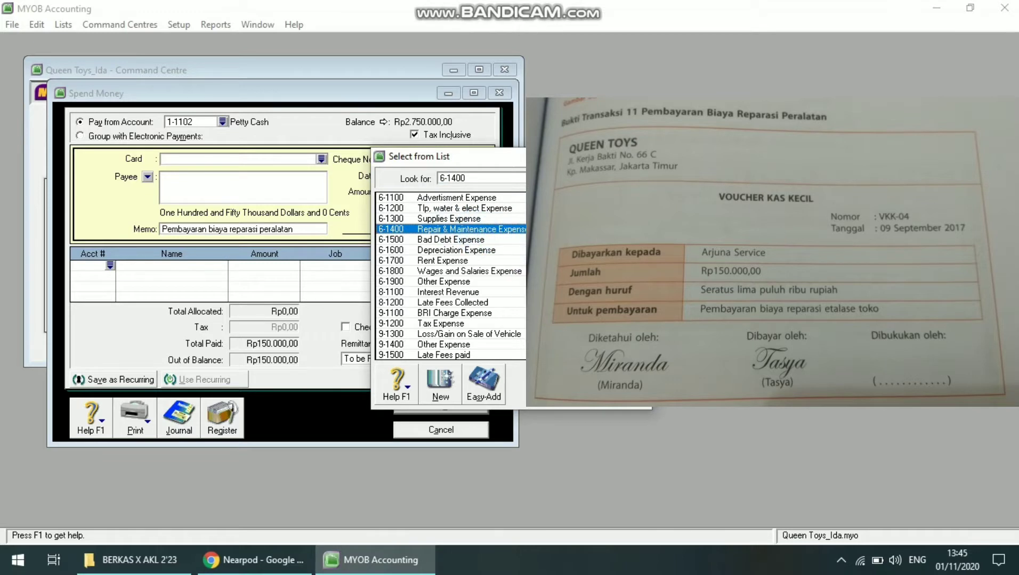
click(336, 307)
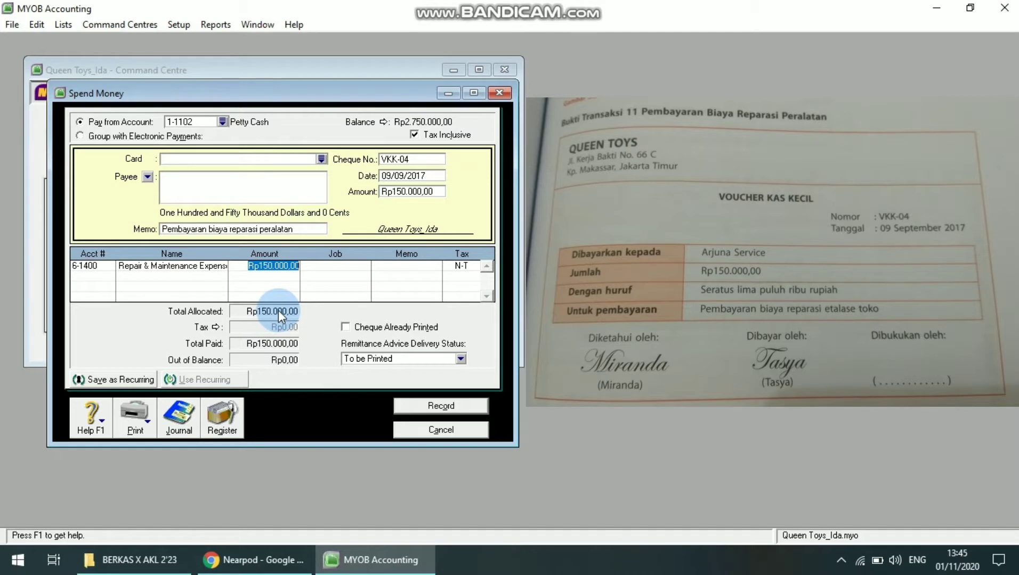
key(Tab)
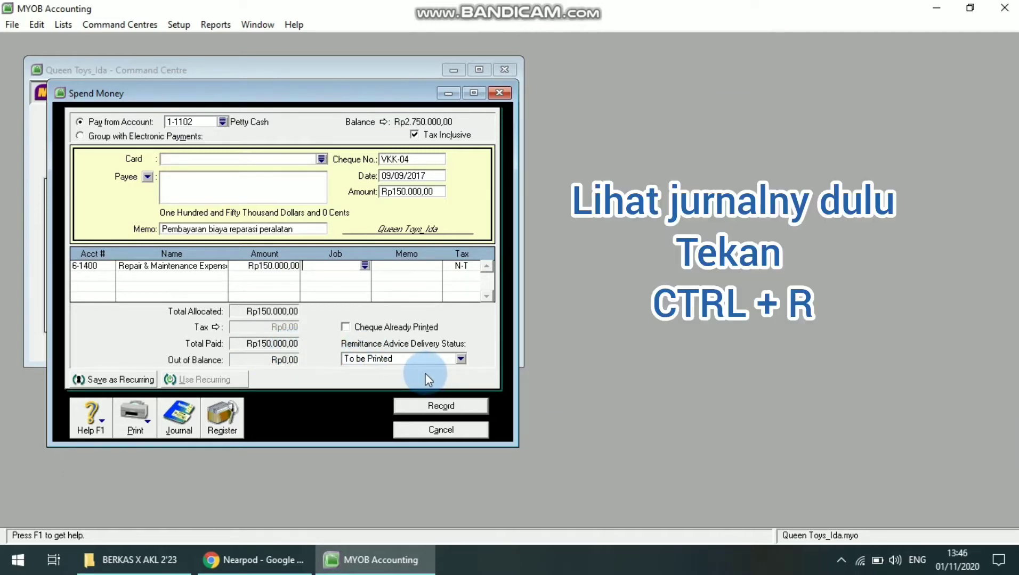
Step: Review the journal recap of the petty cash payment, then record it and leave Spend Money
key(ctrl+r)
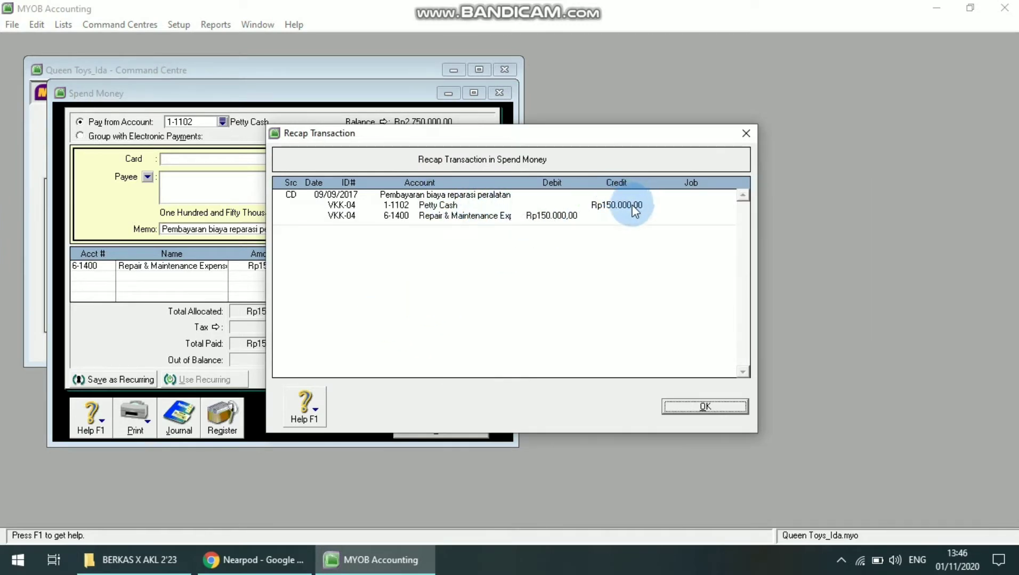
click(704, 406)
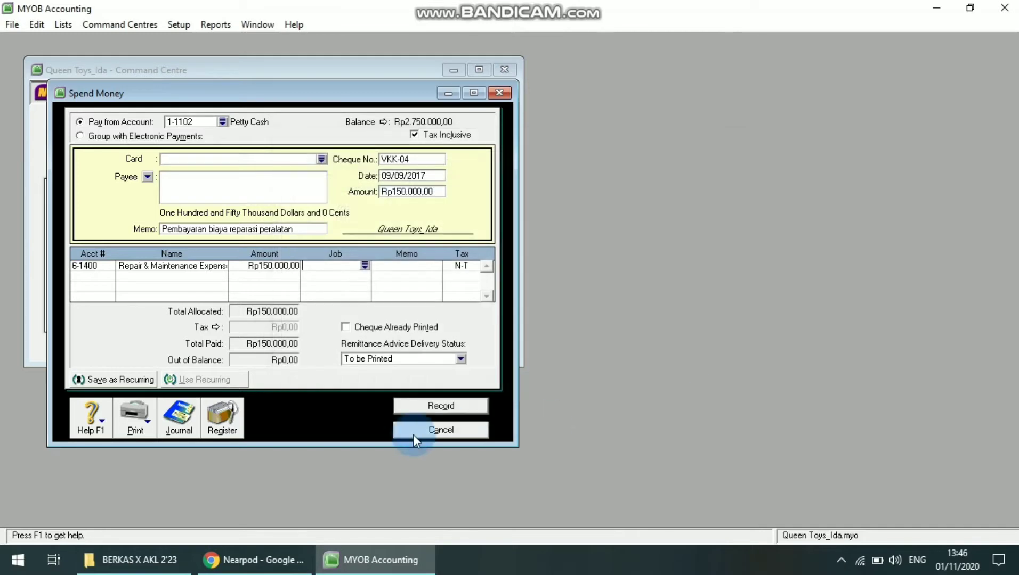
click(426, 406)
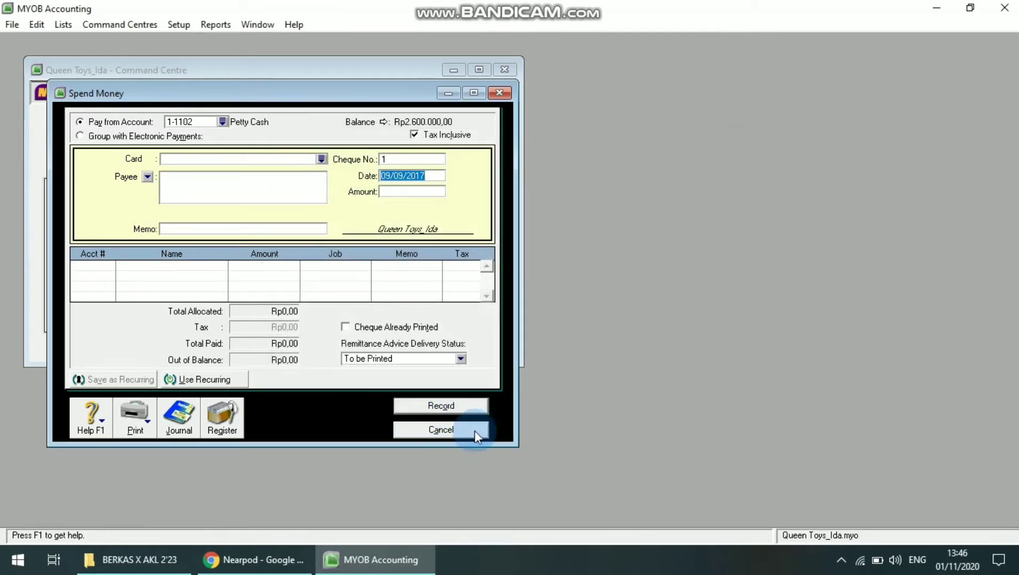
click(457, 429)
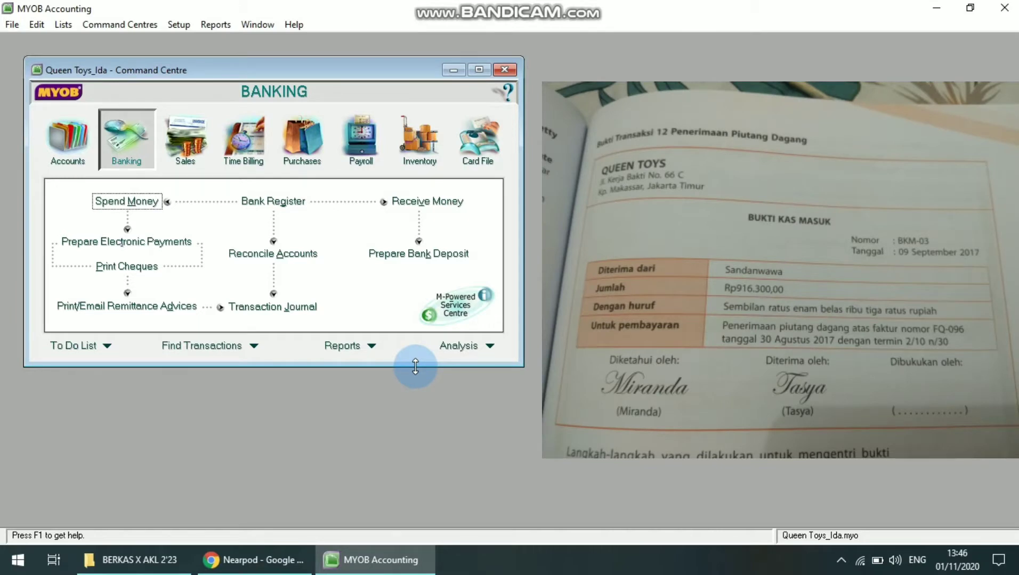
Step: Start a Receive Payments entry from the Sales command centre for the customer Sandanwawa
mouse_move(486, 3)
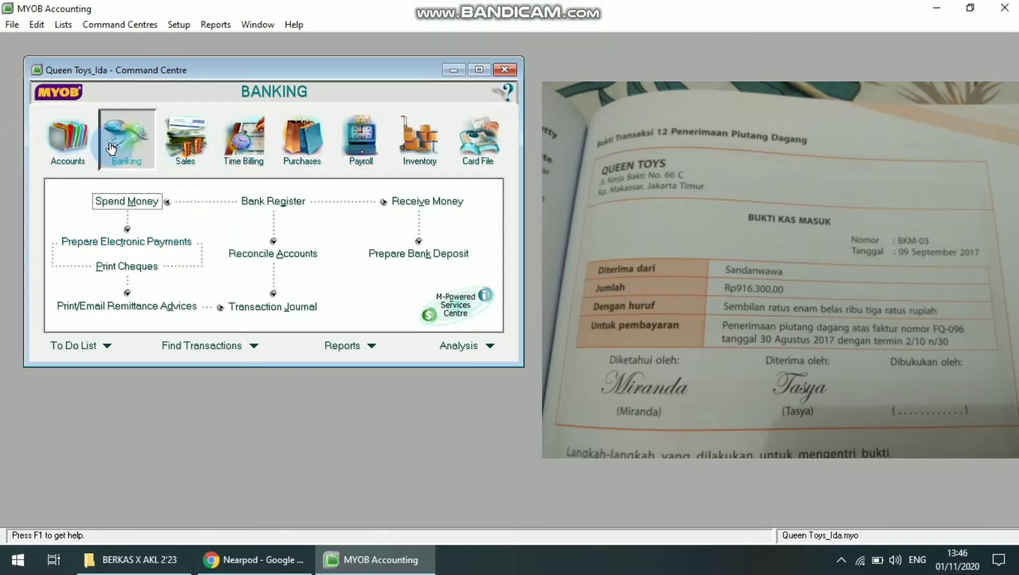
click(190, 139)
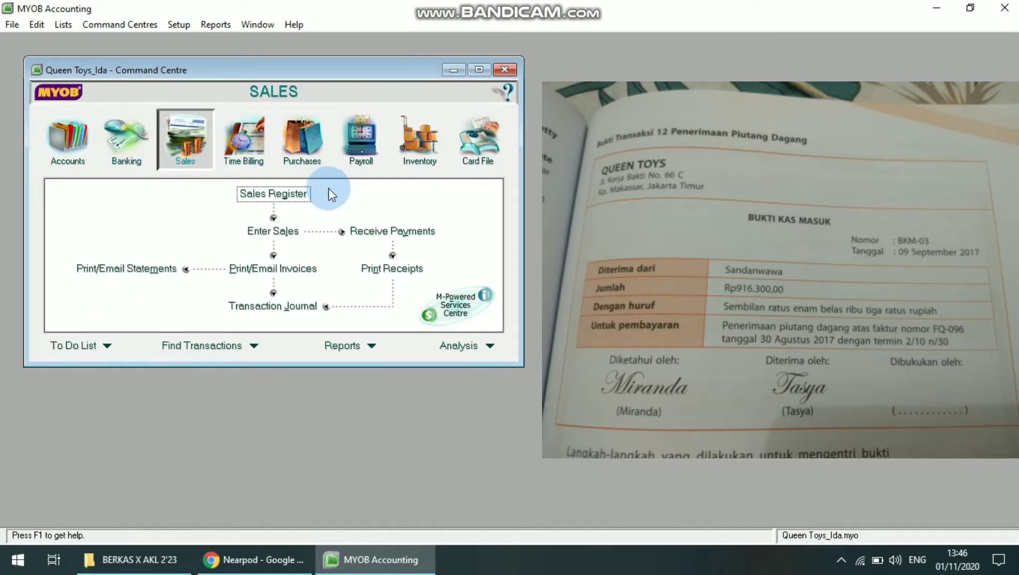
click(394, 207)
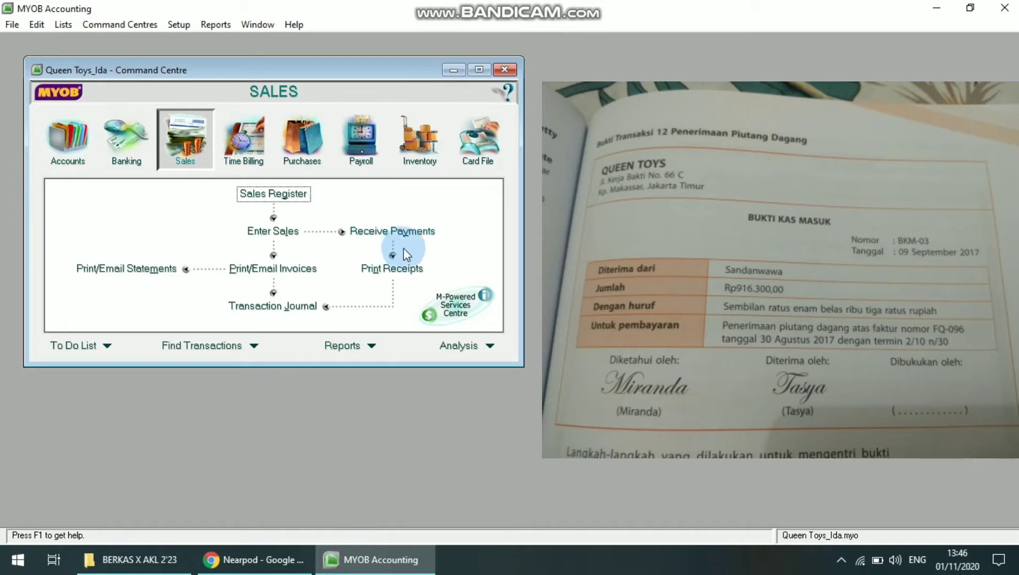
click(372, 235)
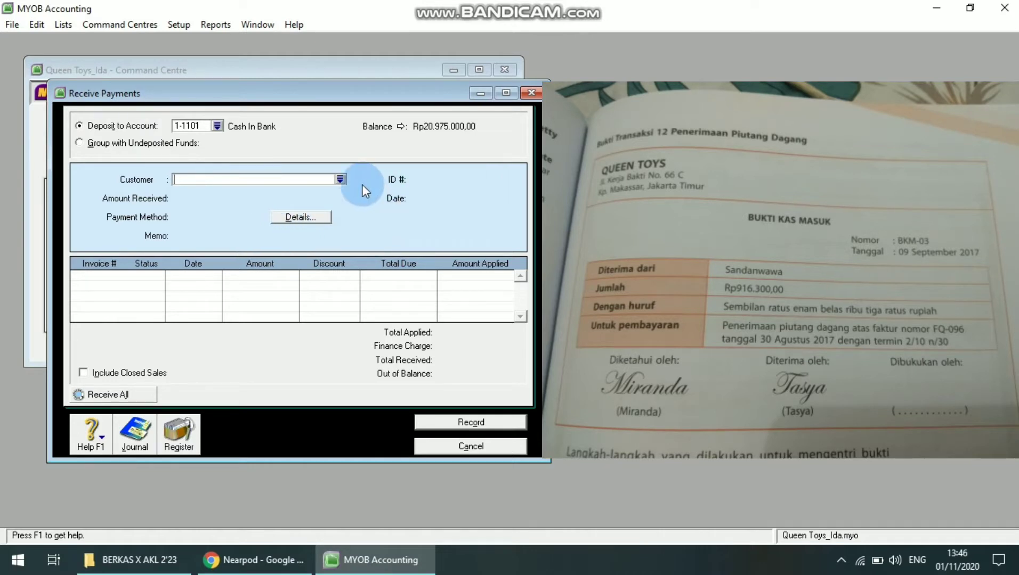
click(340, 179)
click(453, 240)
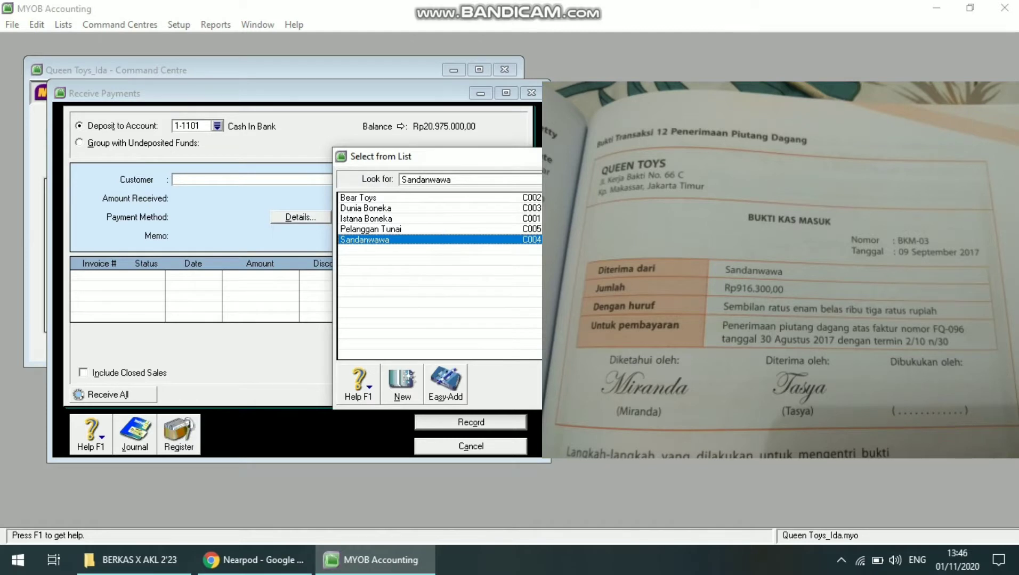
key(Return)
click(470, 171)
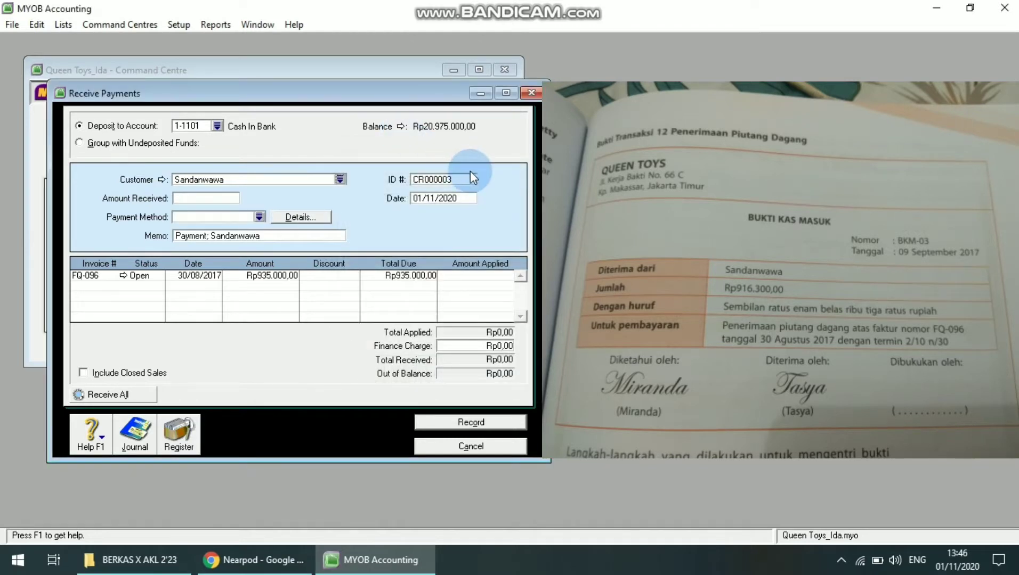
Step: Set the receipt's ID number to BKM-03 and its date to 09/09/2017
click(440, 180)
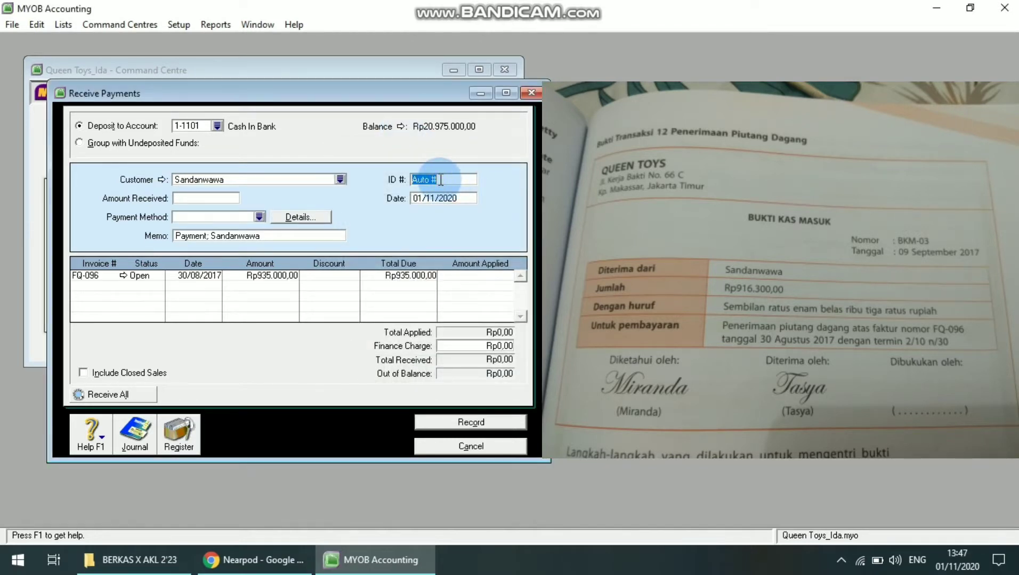
key(Caps_Lock)
text(BKM-03)
click(436, 196)
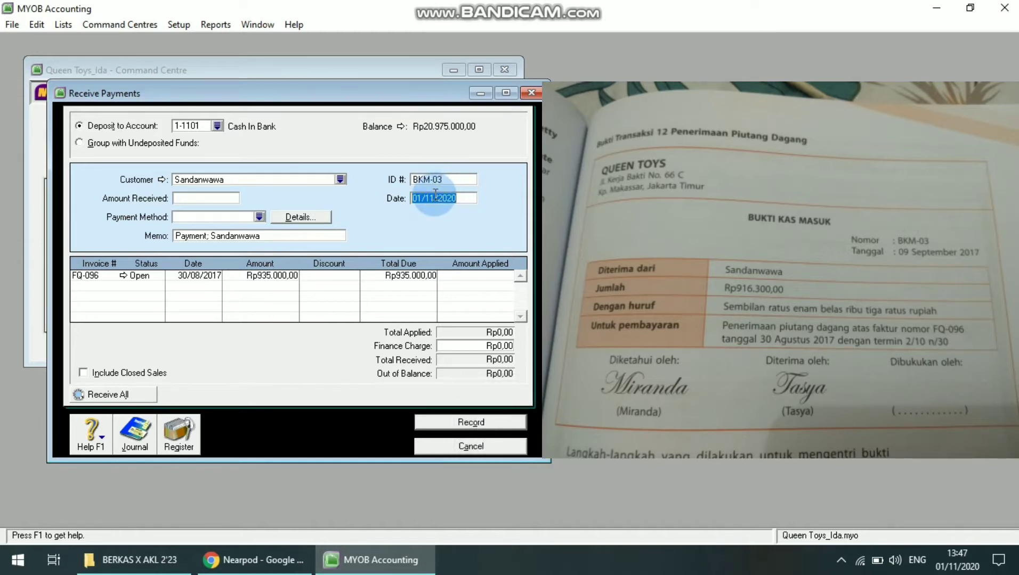
text(09/9)
key(BackSpace)
text(09/2017)
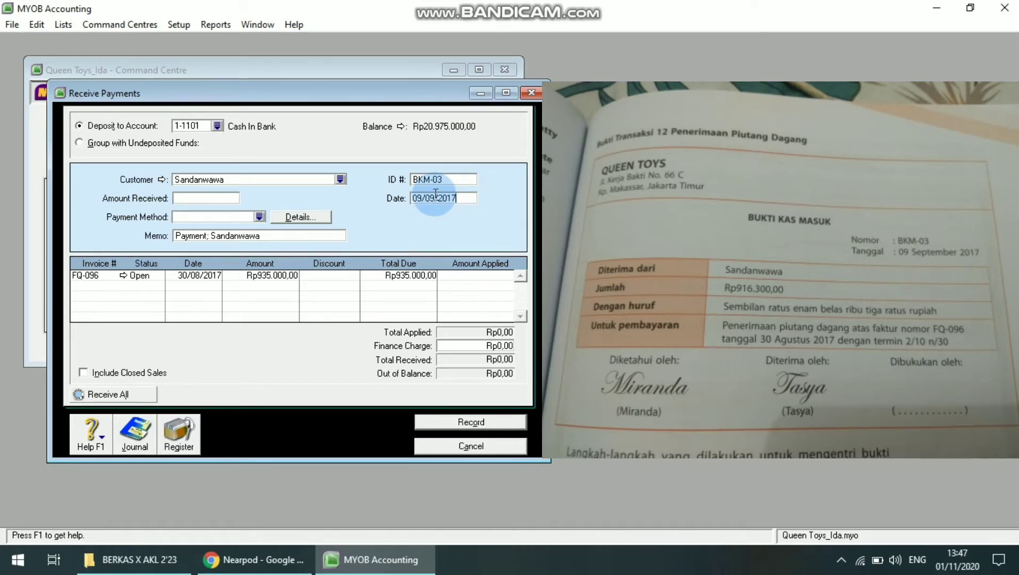
Step: Enter 916300 as the amount received from the customer
click(200, 198)
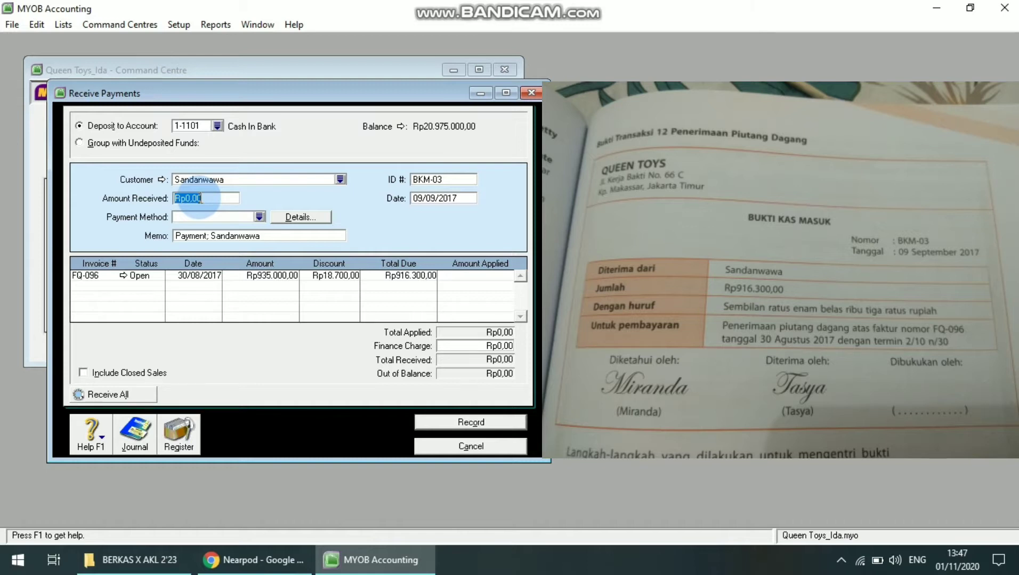
text(916300)
key(BackSpace)
key(BackSpace)
text(00)
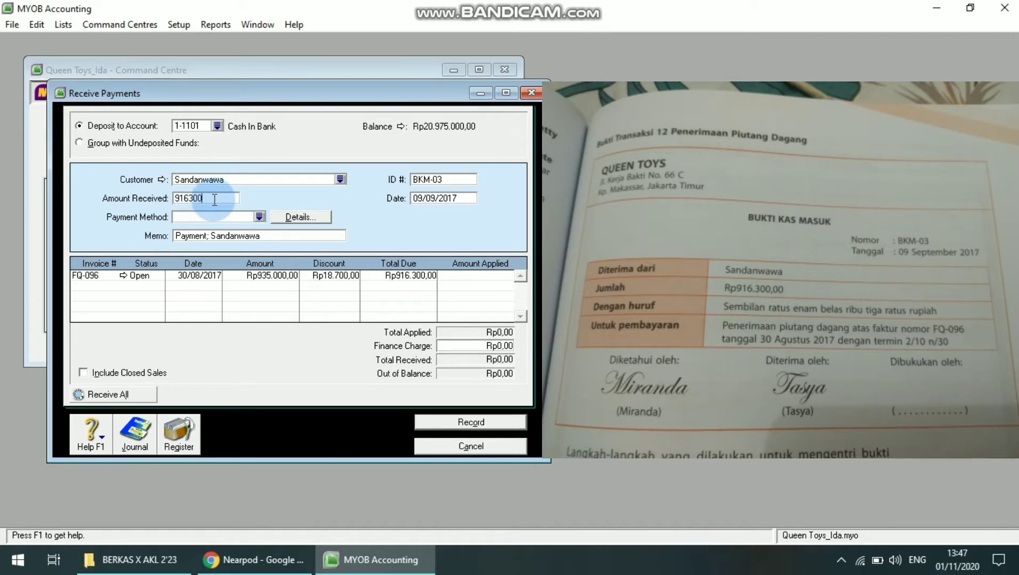
key(Tab)
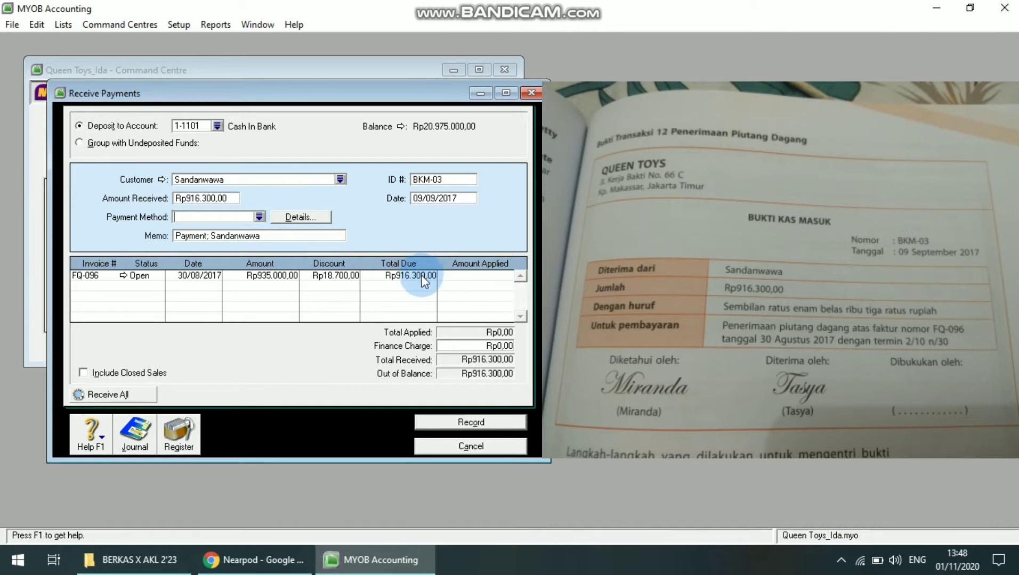
Step: Apply Rp916.300,00 to invoice FQ-096 and display the journal recap of the receipt
click(470, 274)
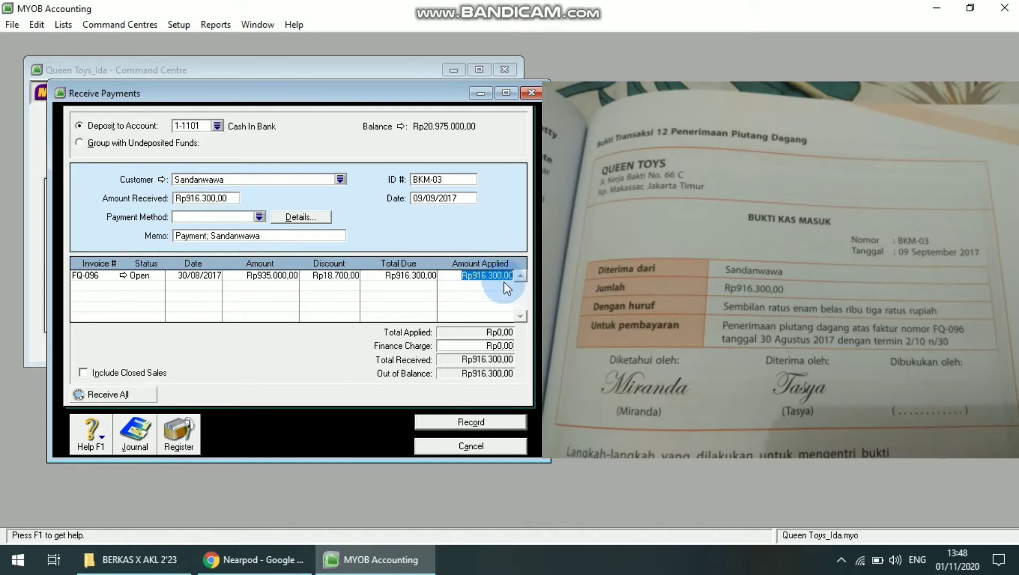
key(Tab)
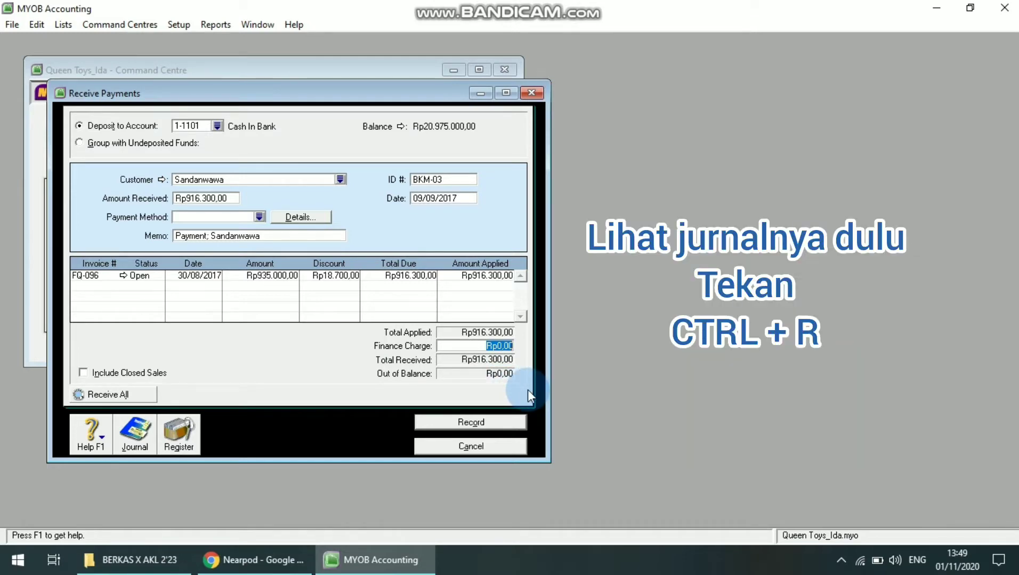
key(ctrl+r)
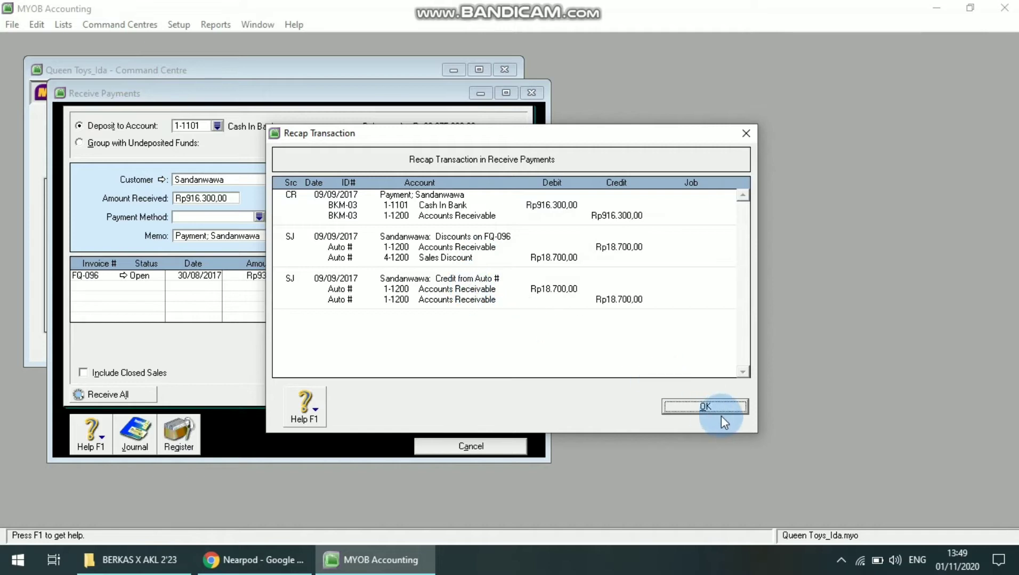
Step: Close the journal recap, record receipt BKM-03 with the discount credit memo left to print later, and leave Receive Payments
click(691, 408)
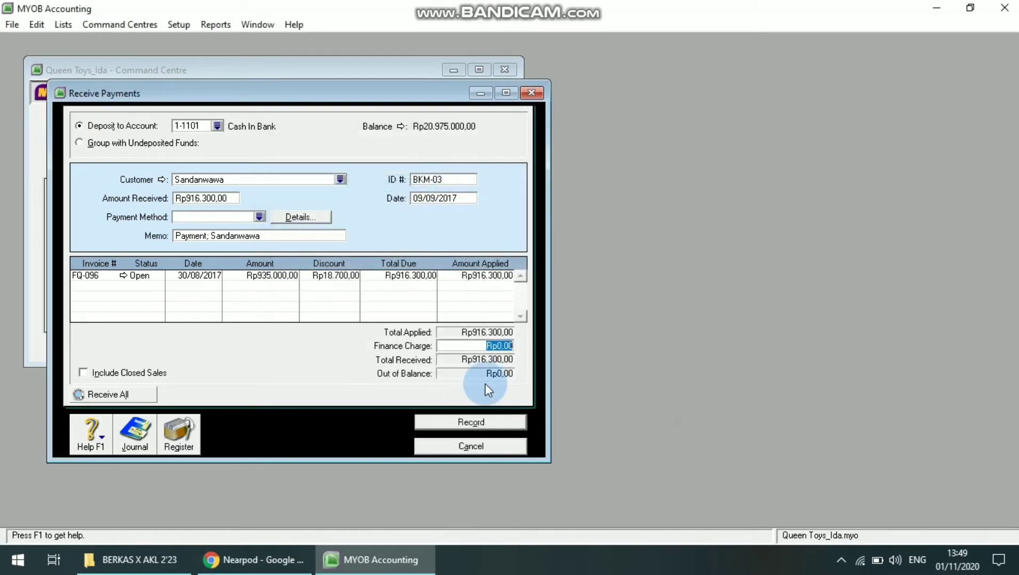
click(448, 421)
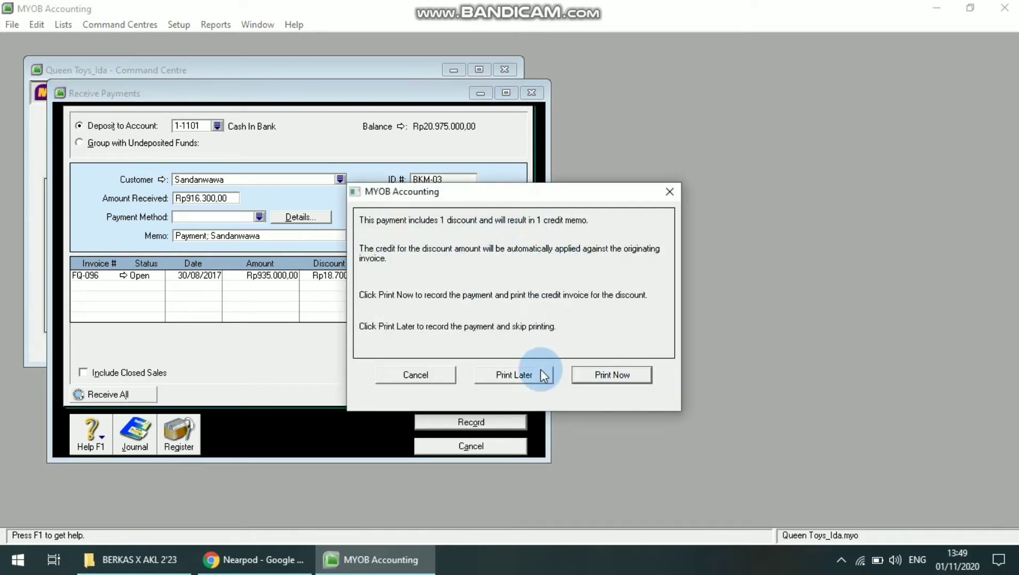
click(524, 375)
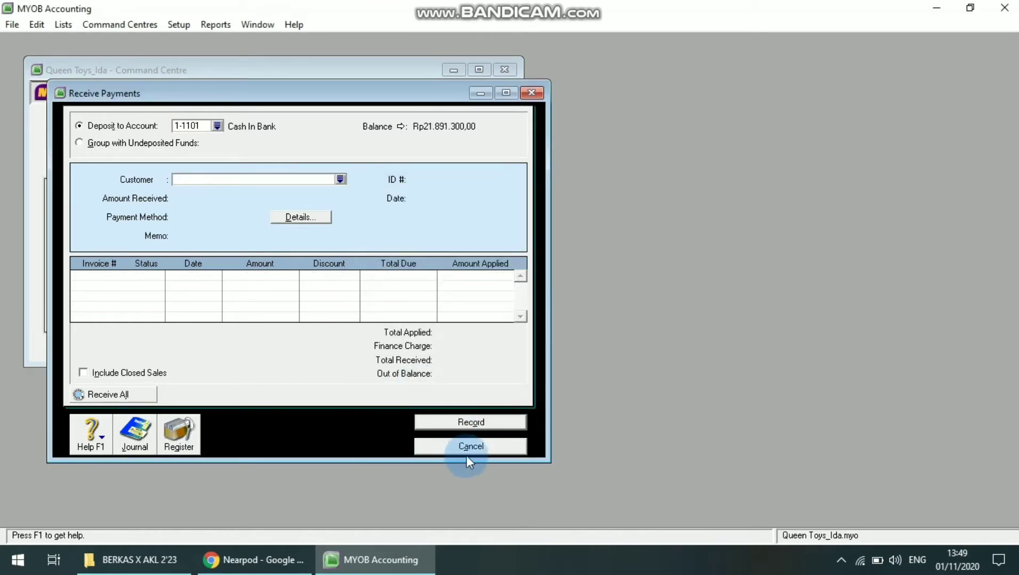
click(443, 448)
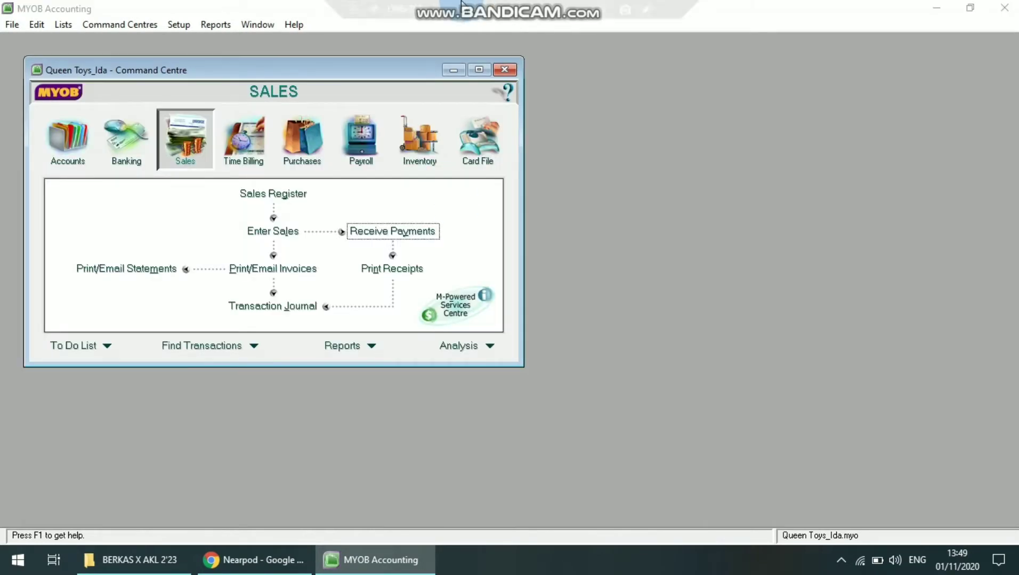
click(510, 158)
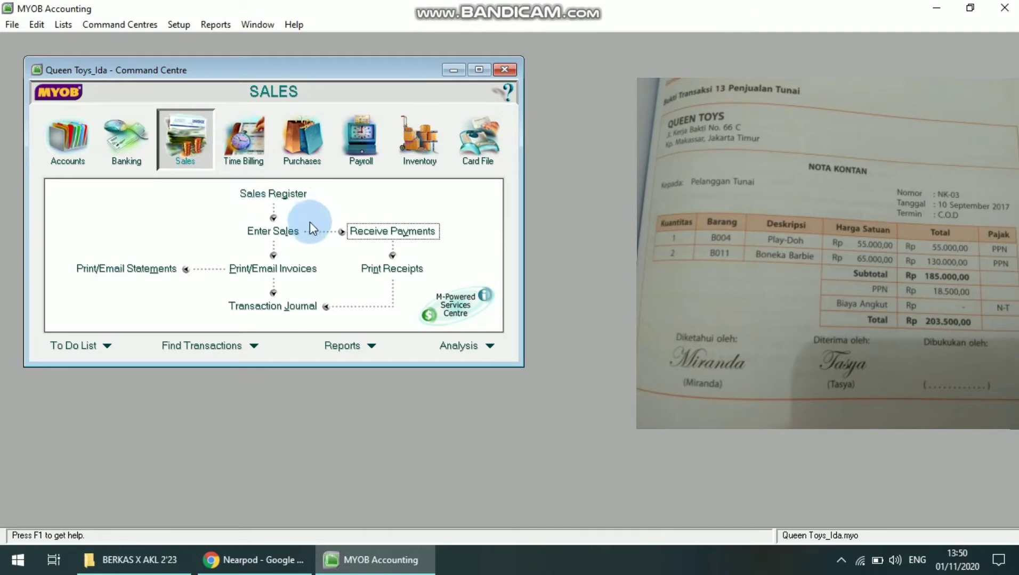
Step: Start a new sales invoice from the Sales command centre for the customer Pelanggan Tunai
click(285, 230)
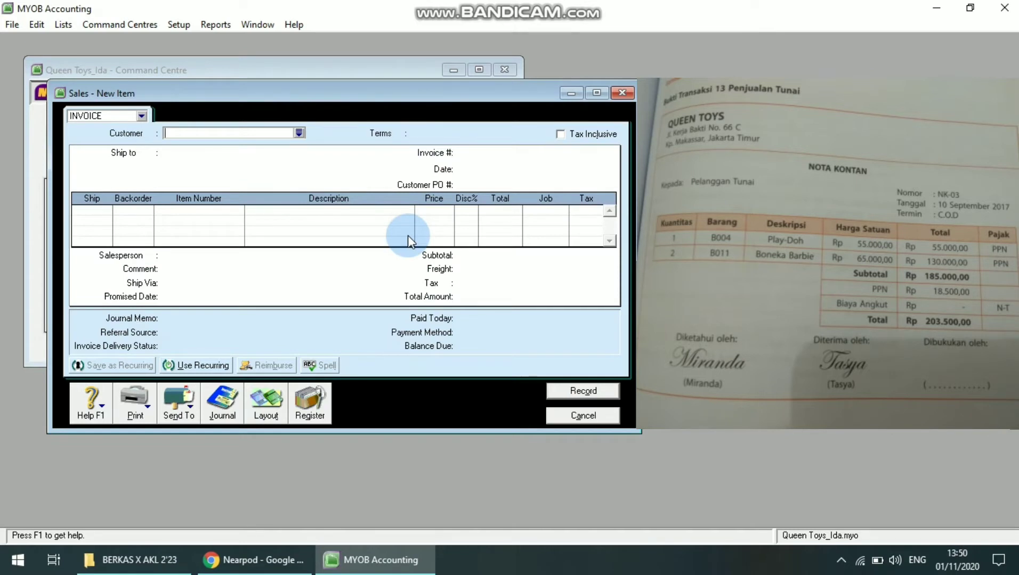
click(300, 133)
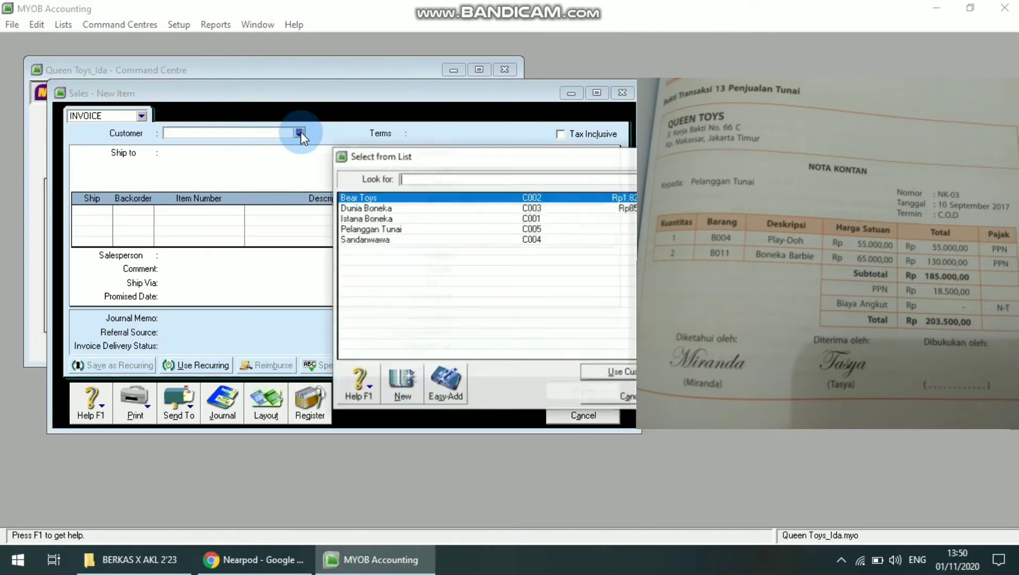
click(375, 228)
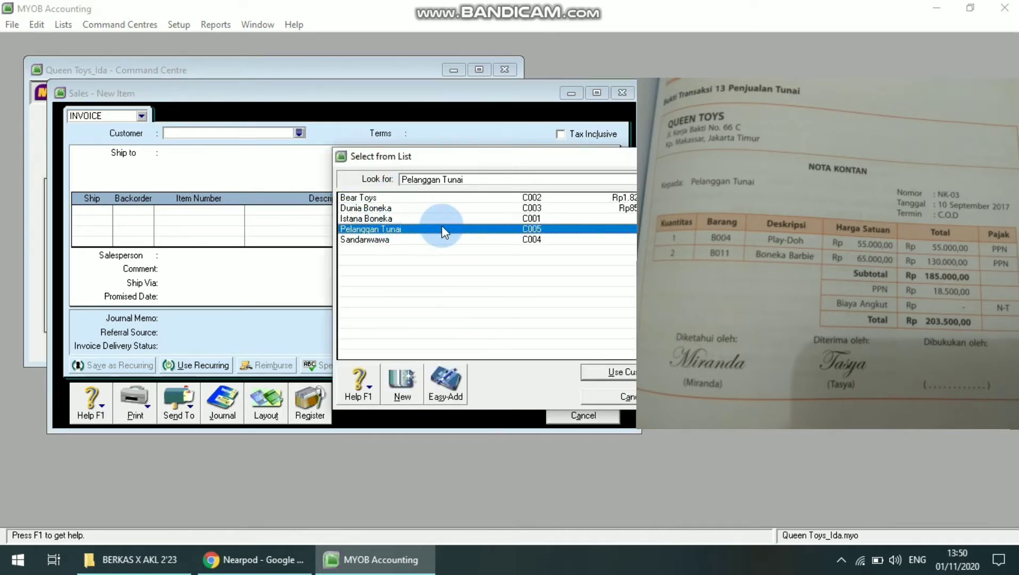
click(628, 374)
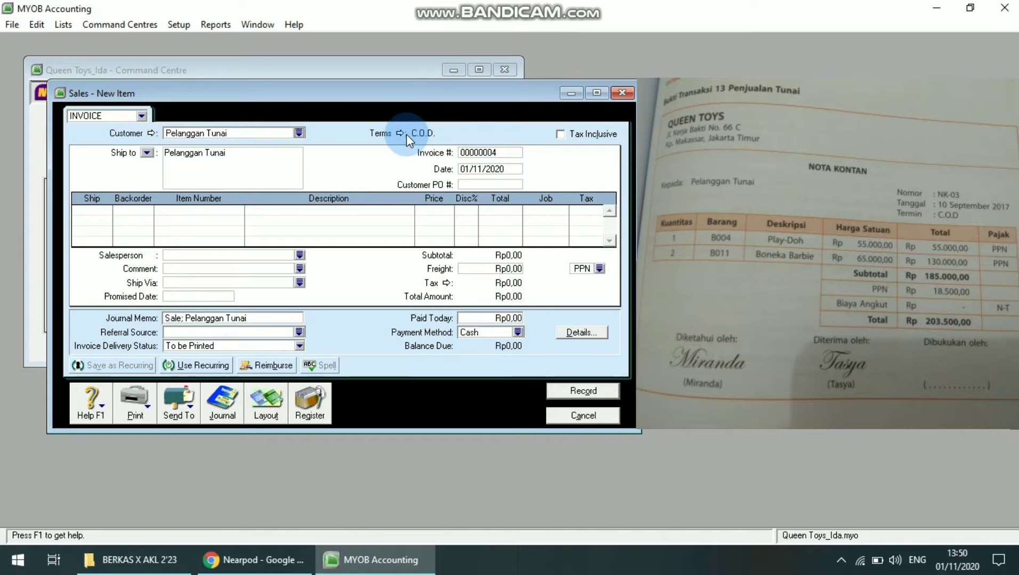
Step: Set the invoice number to NK-03 and the invoice date to 10/09/2017
double_click(485, 153)
text(NK-03)
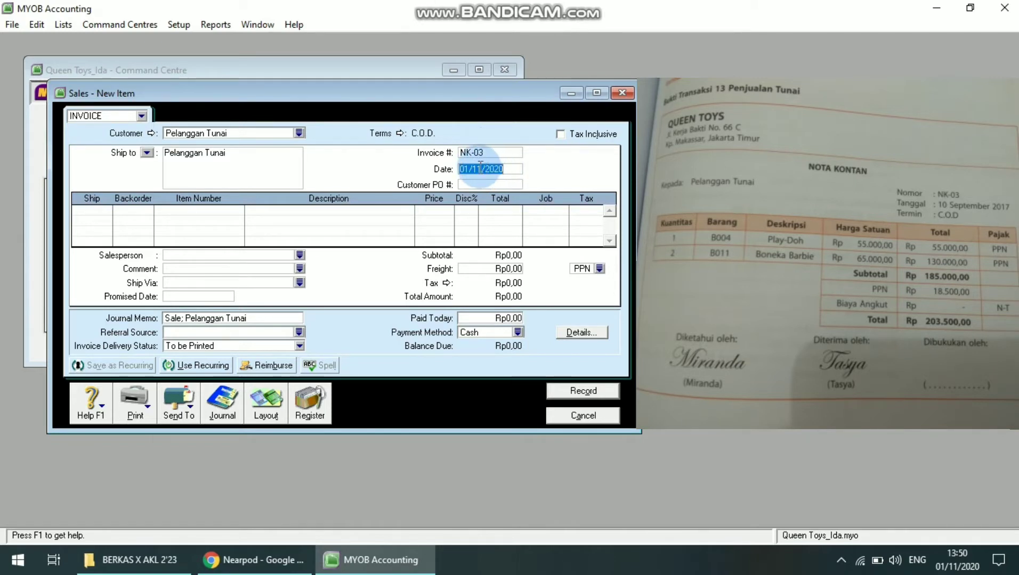
double_click(485, 170)
text(10/09)
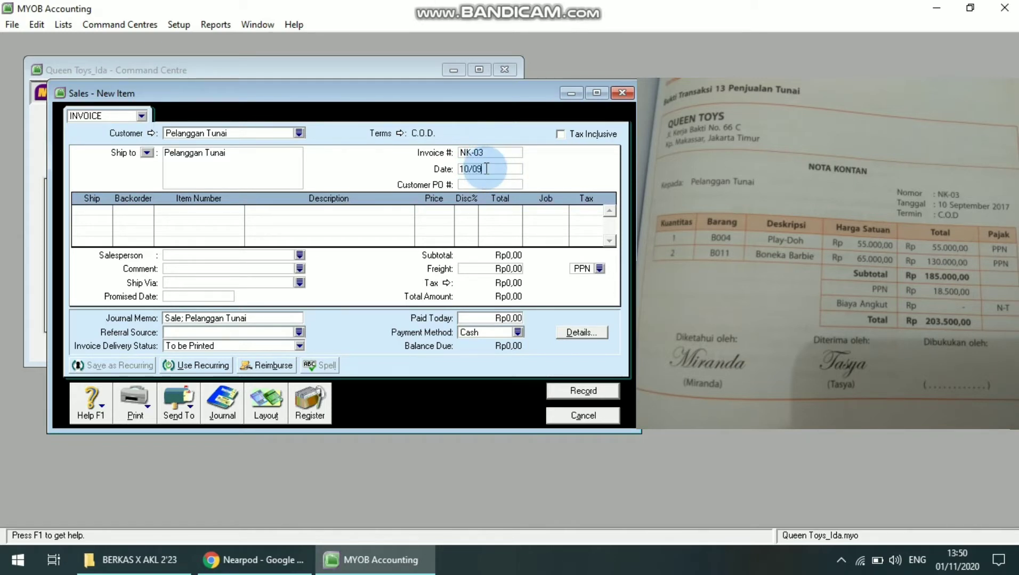
text(/2017)
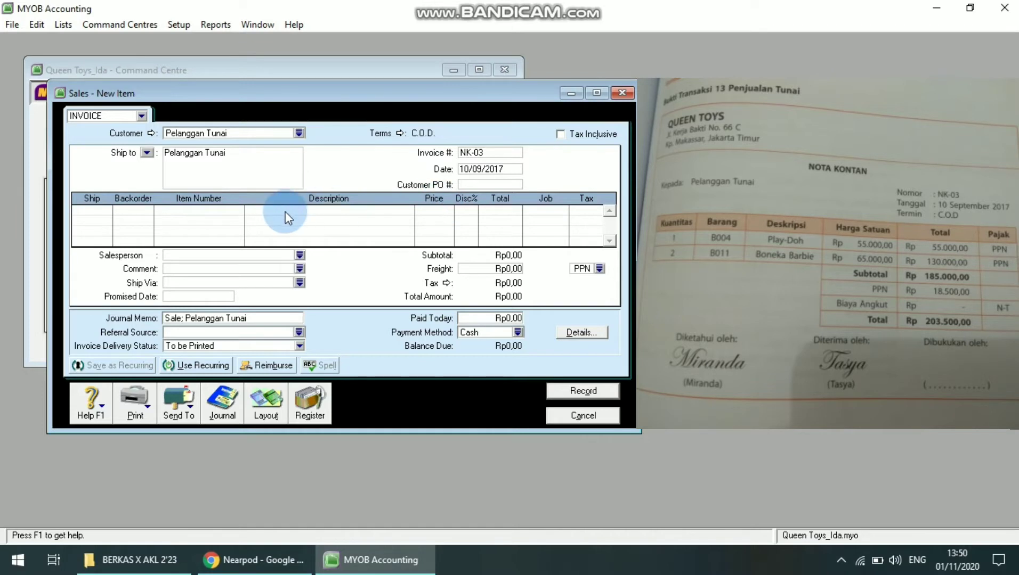
Step: Fill the first invoice line with quantity 1 of item B004 Play-Doh at a price of 55000
click(109, 211)
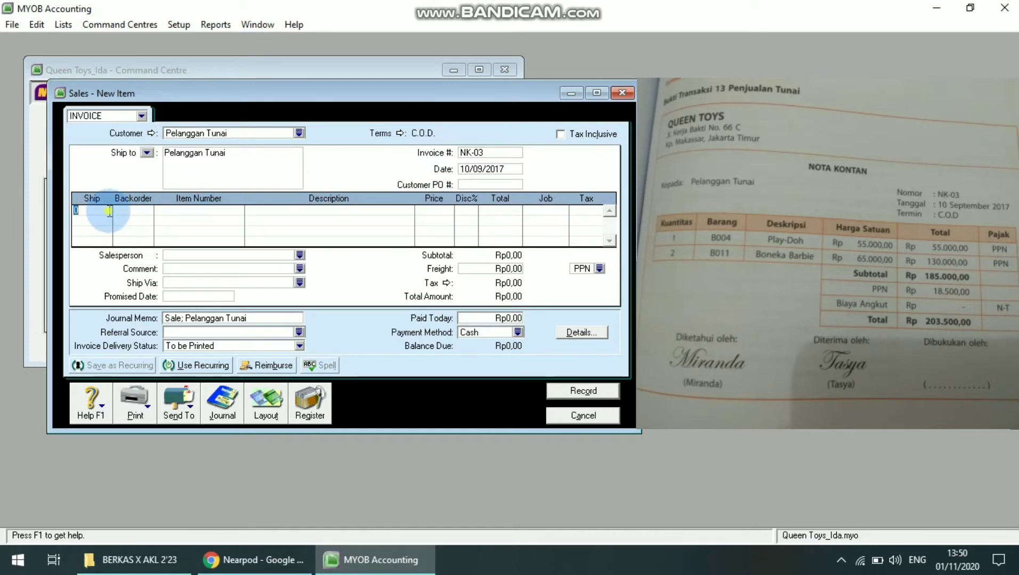
text(1)
key(Tab)
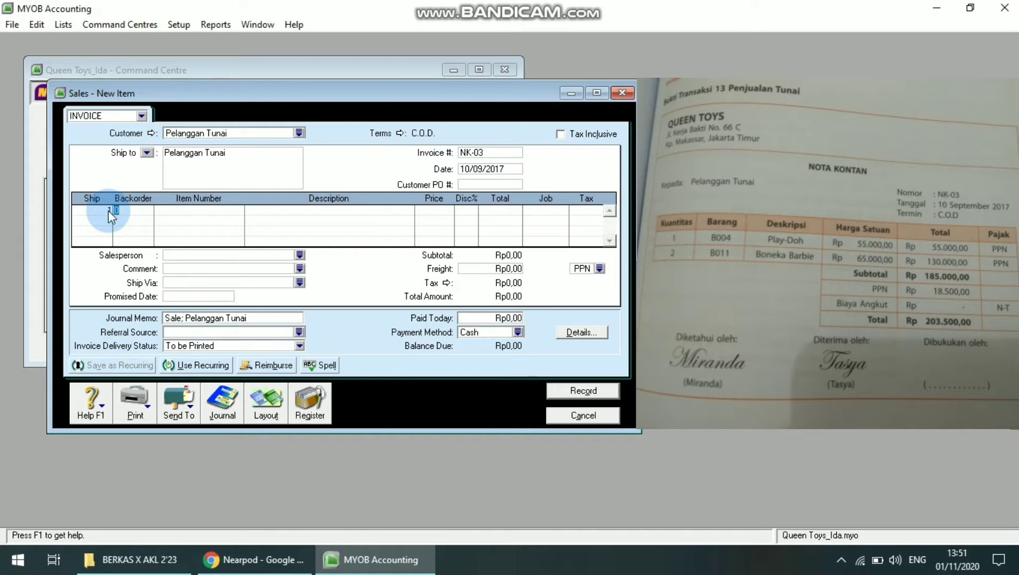
key(Tab)
key(Tab)
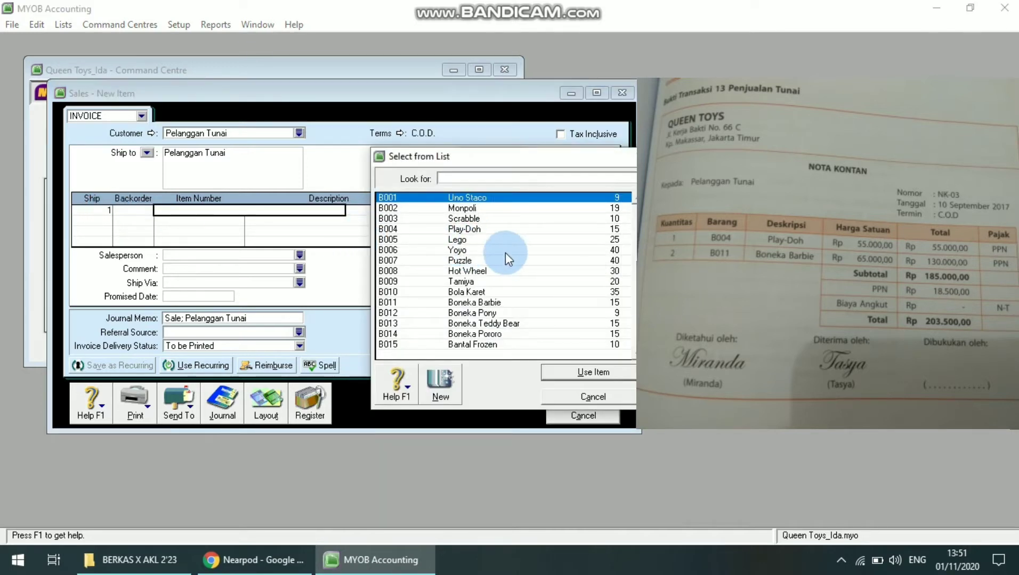
text(B004)
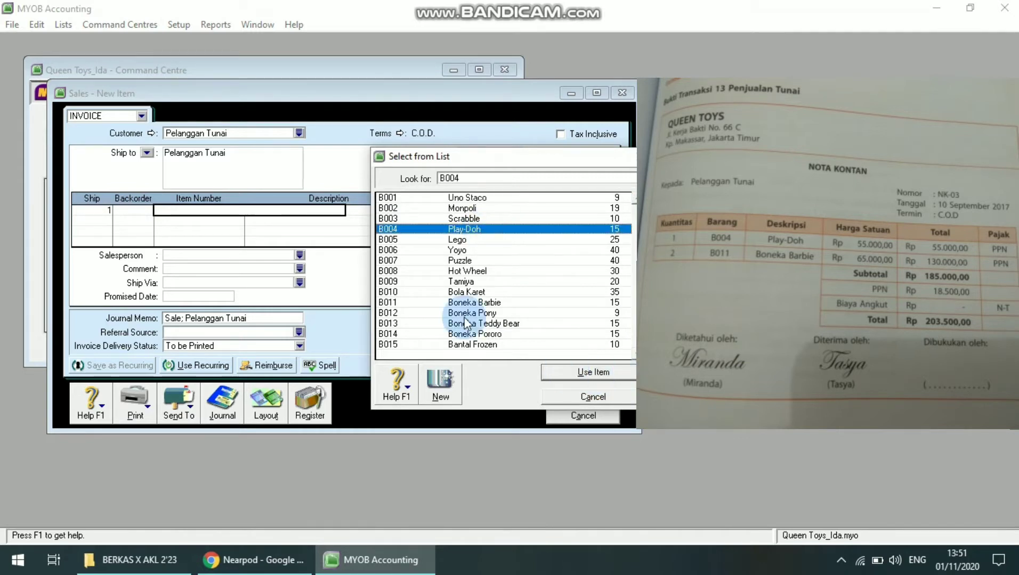
key(Return)
key(Tab)
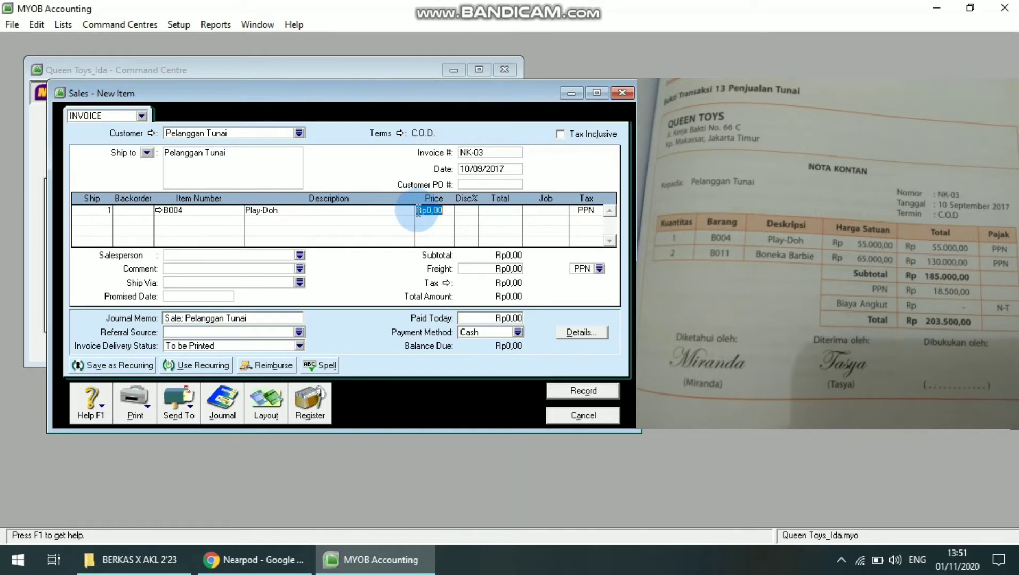
text(55000)
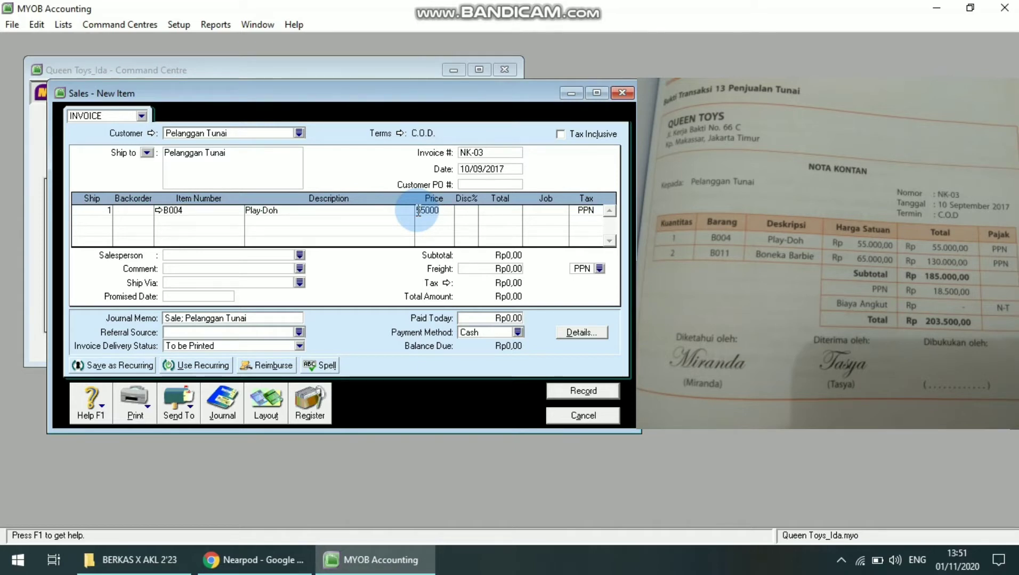
key(Tab)
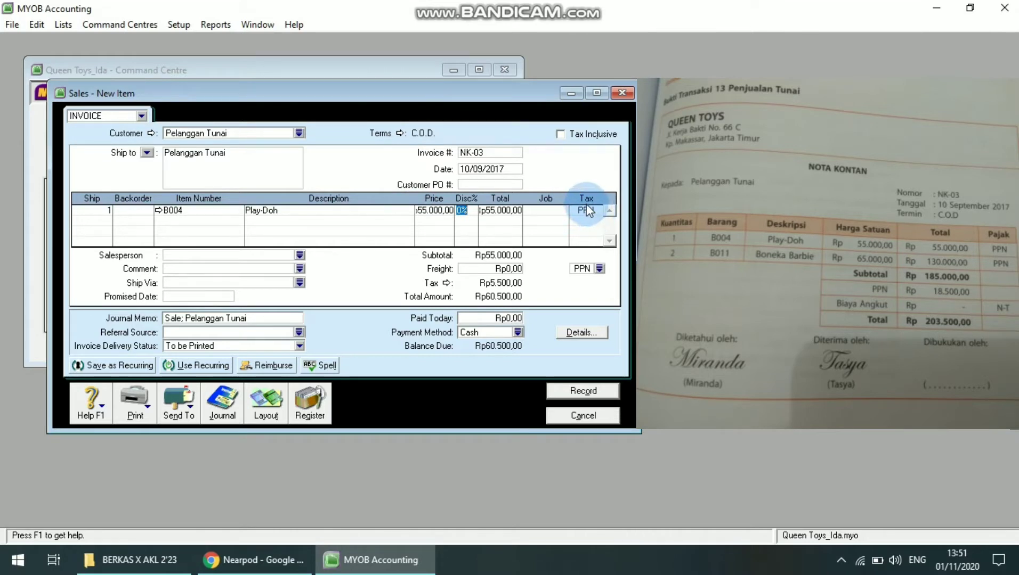
Step: Add a second invoice line with quantity 2 of item B011 Boneka Barbie at a price of 65000
click(106, 219)
text(2)
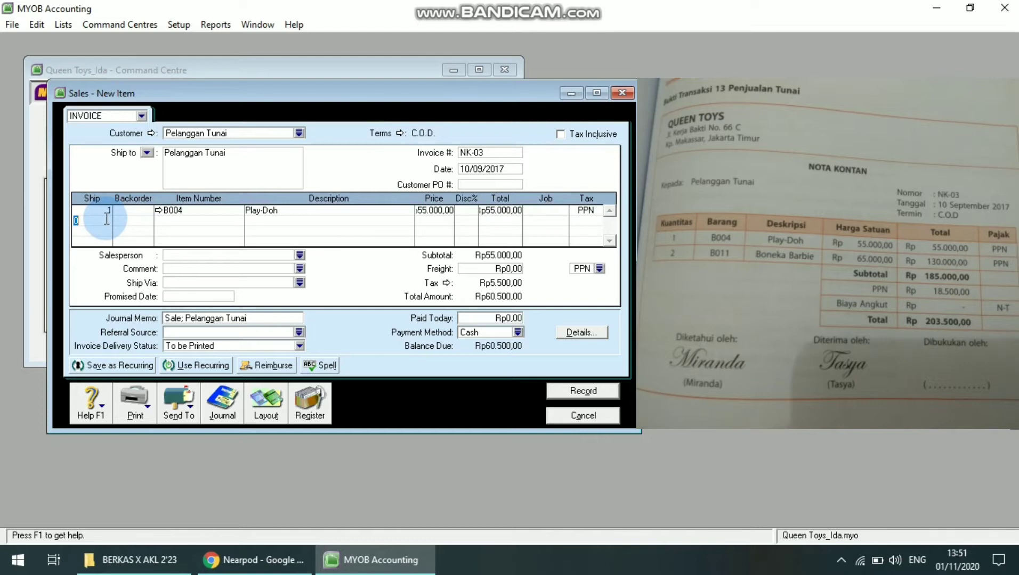
key(Tab)
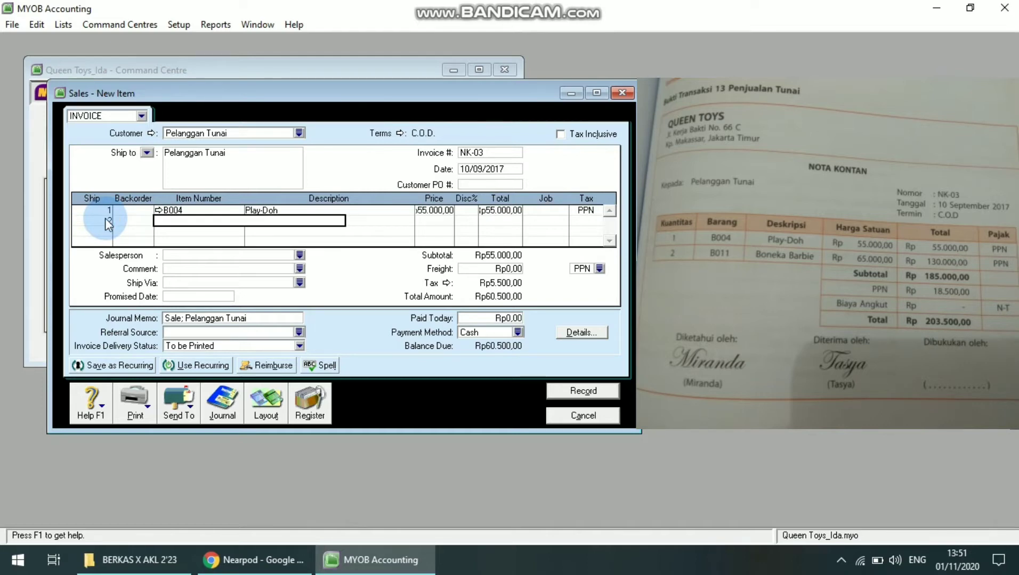
key(Tab)
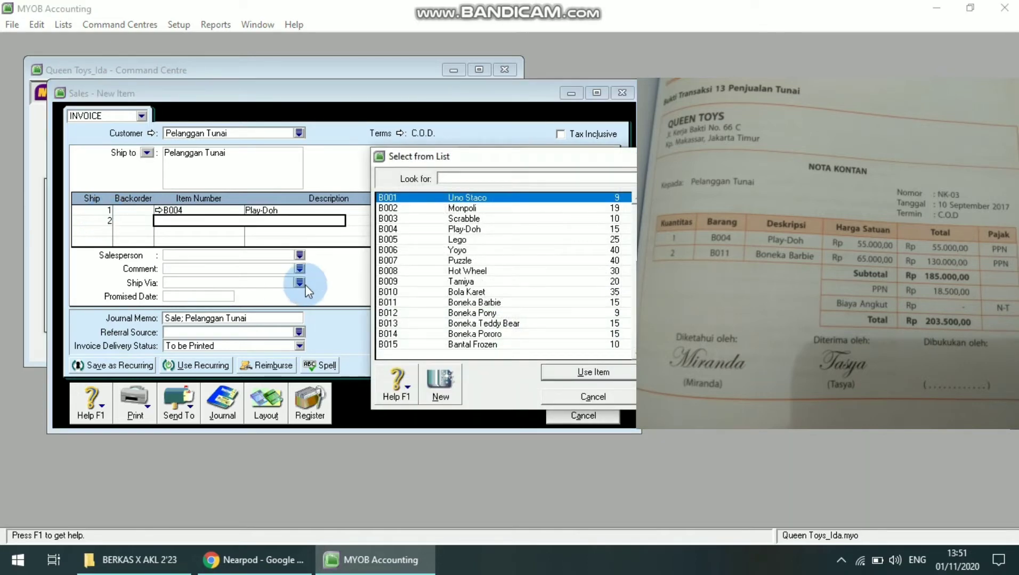
text(B011)
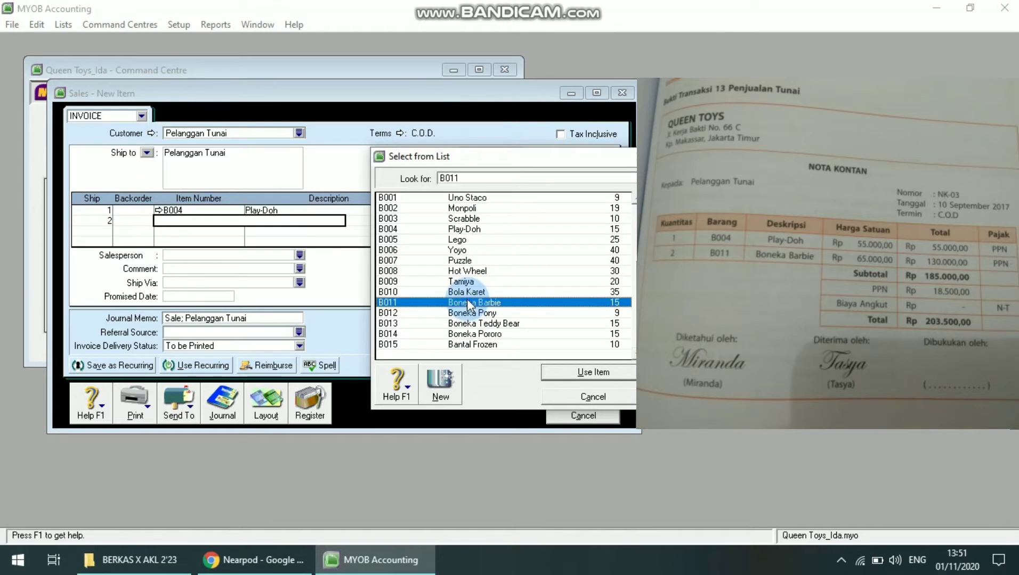
key(Return)
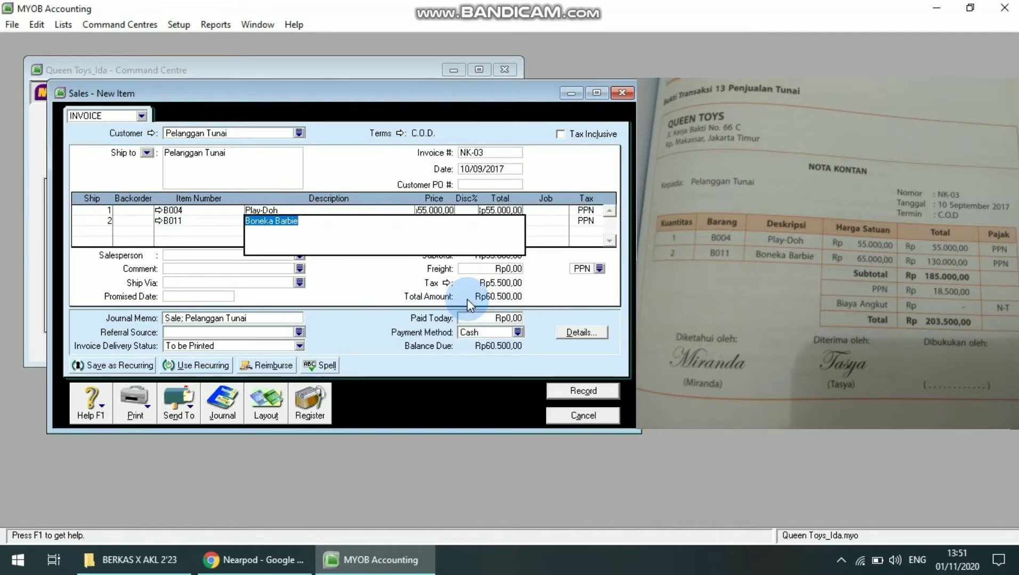
key(Tab)
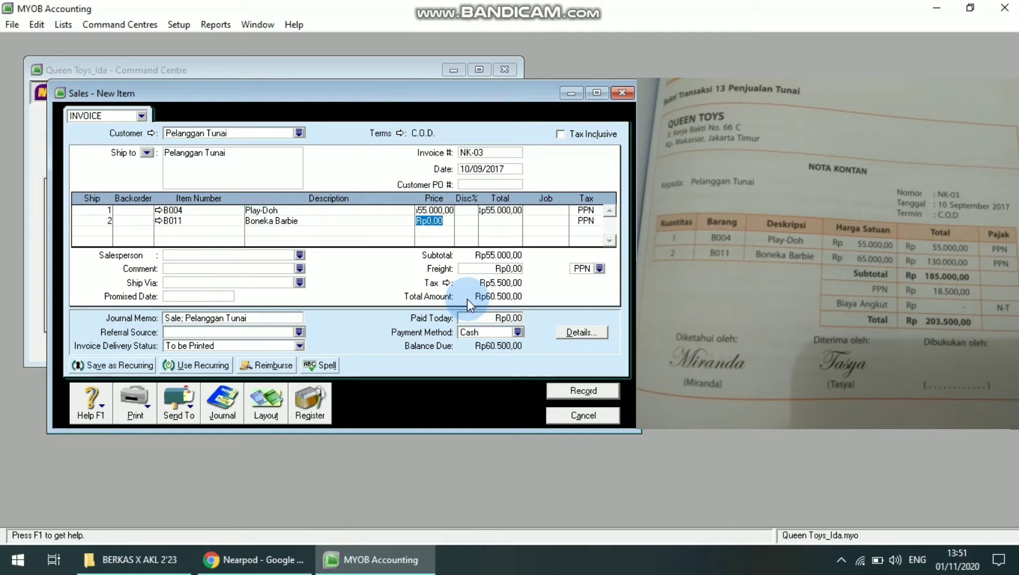
text(65000)
key(Tab)
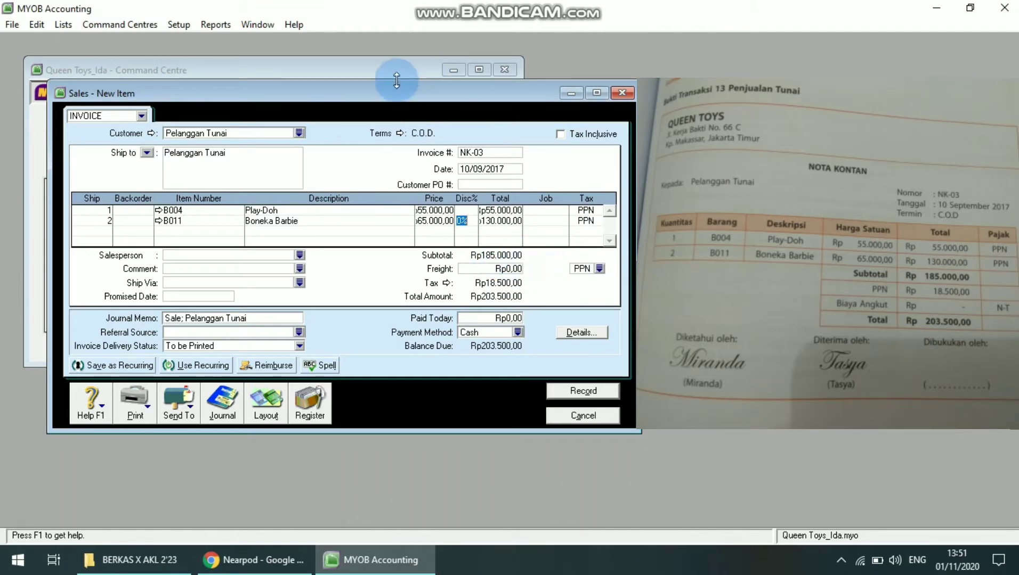
Step: Move the invoice window clear of the receipt image and set the freight tax code to N-T (Tidak Kena Pajak)
drag(380, 89, 364, 84)
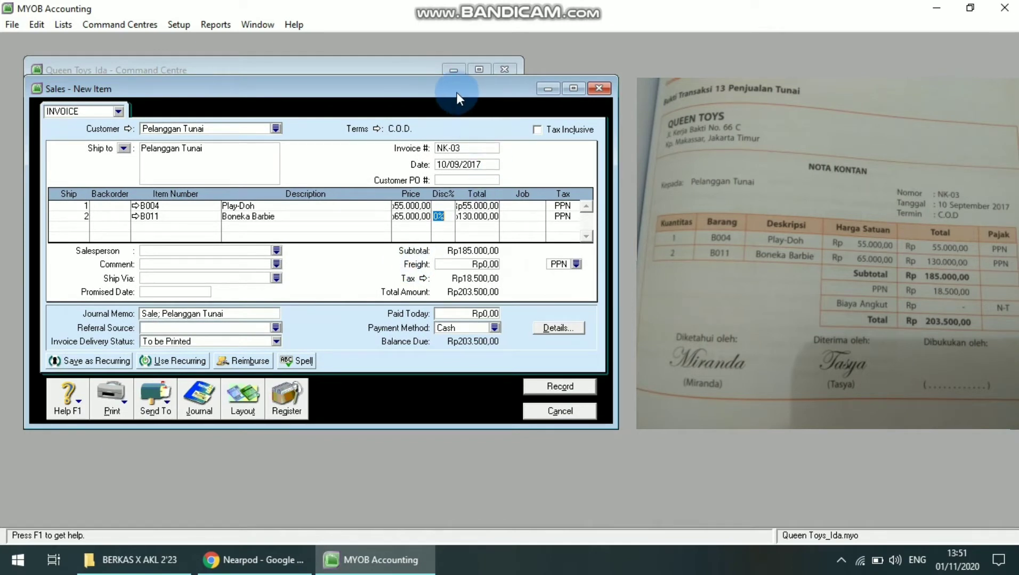
drag(455, 92, 438, 88)
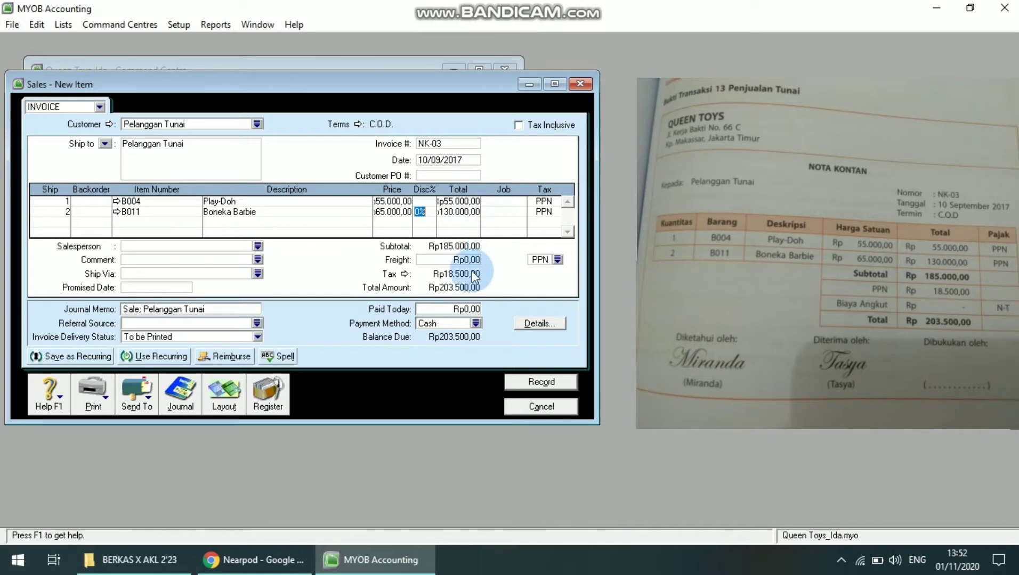
click(558, 260)
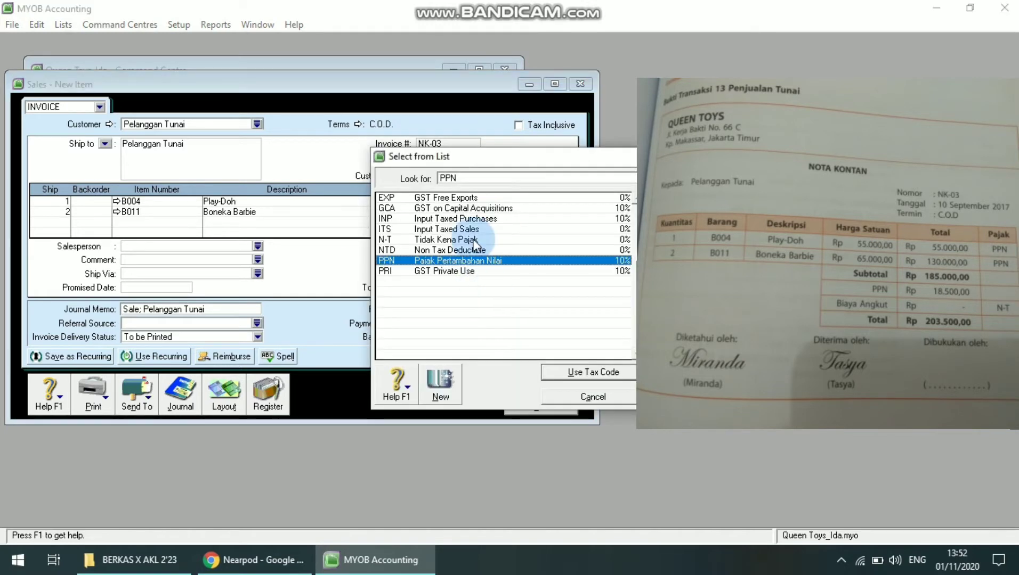
click(470, 240)
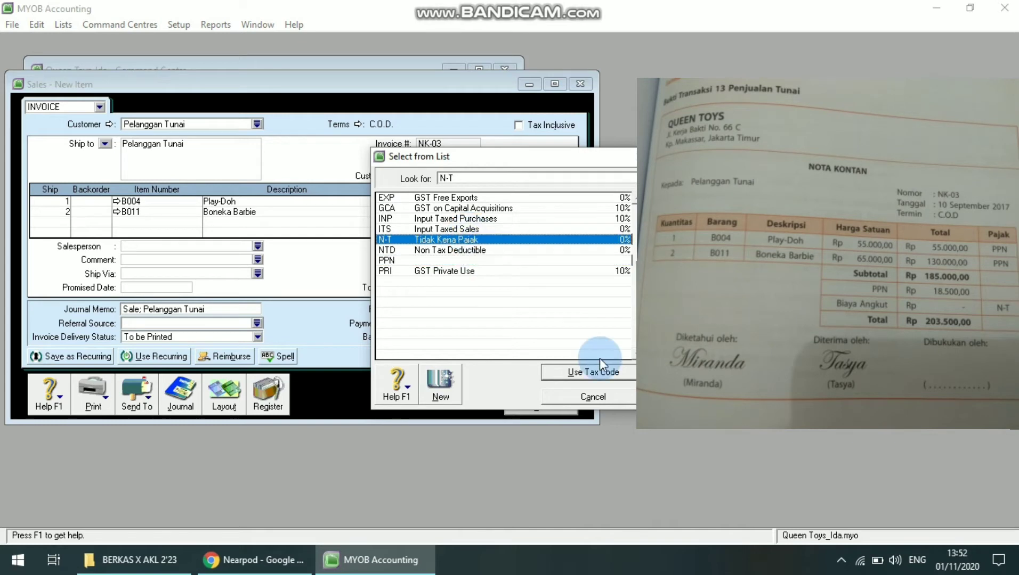
click(579, 373)
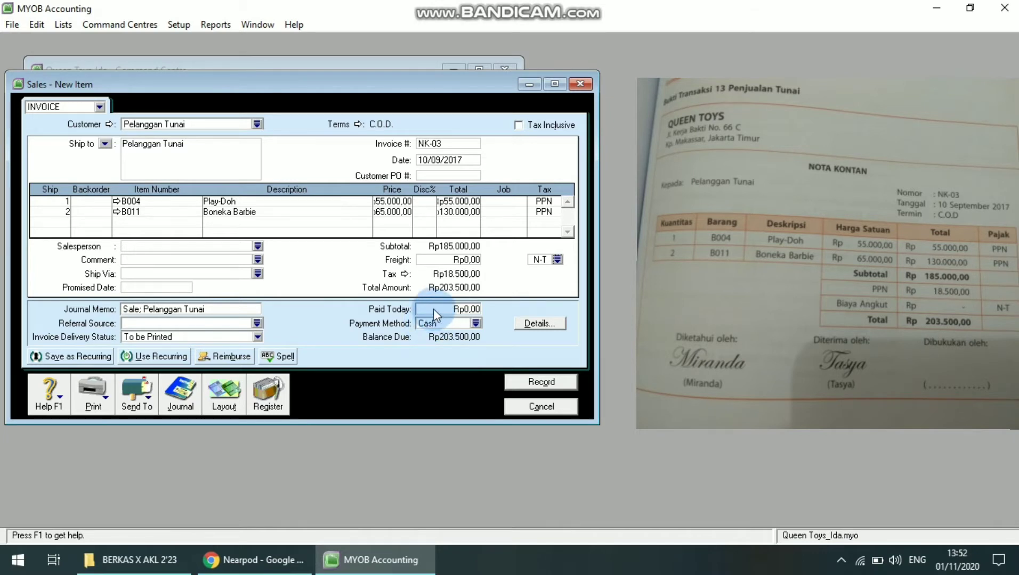
Step: Enter 203500 as the amount paid today, then review the journal recap of the cash sale and close it
click(463, 309)
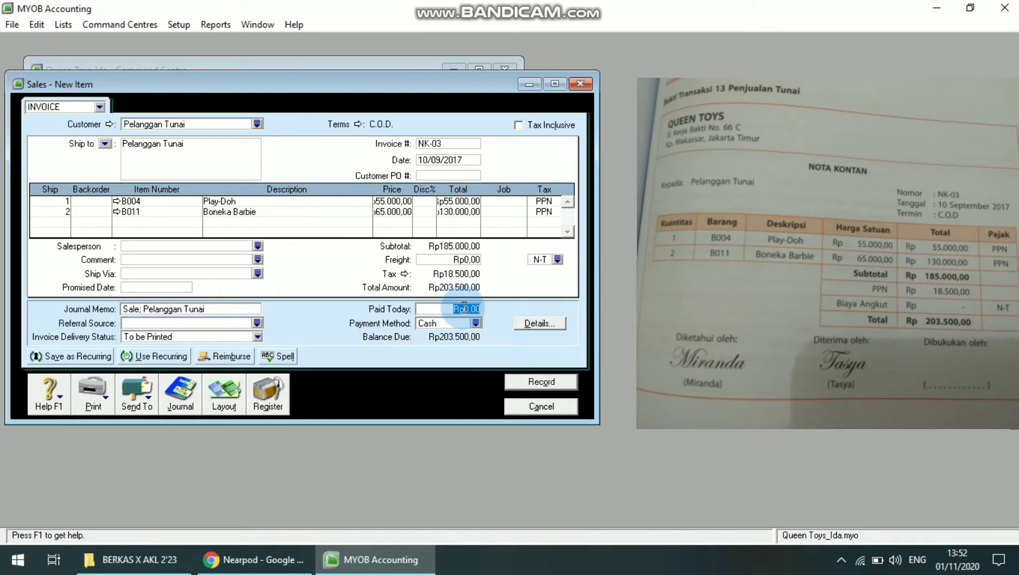
text(203500)
key(Tab)
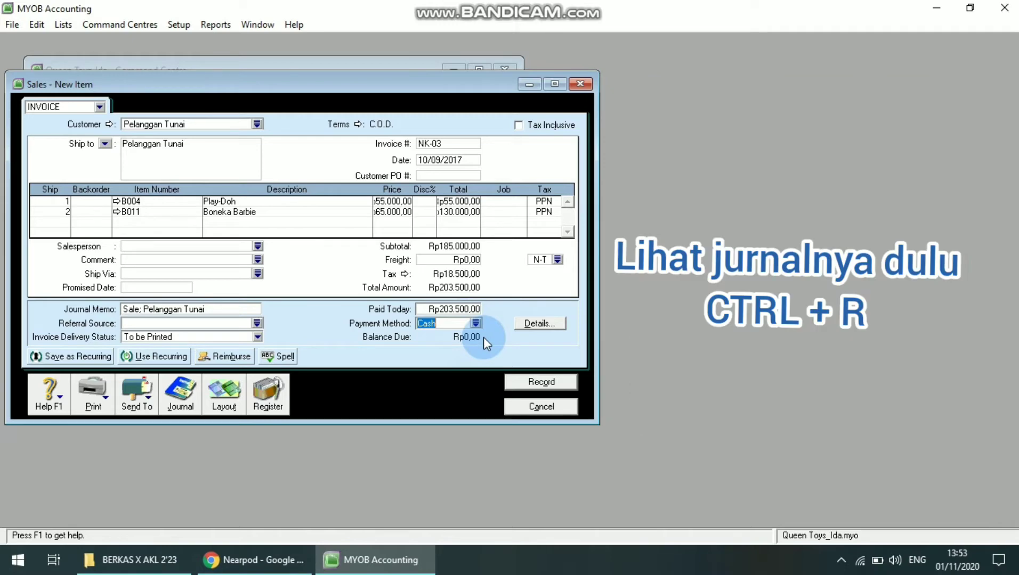
key(ctrl+r)
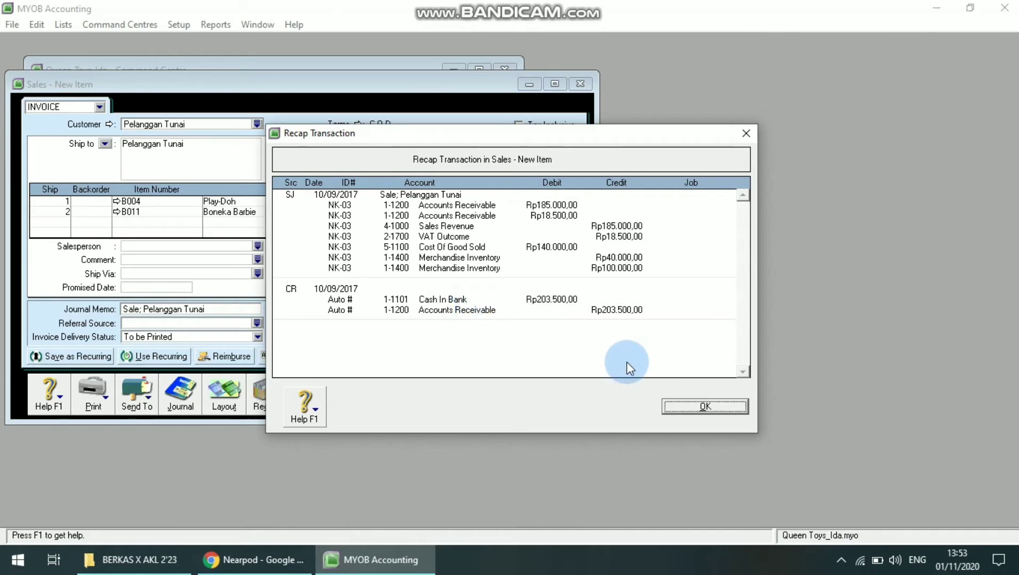
click(702, 405)
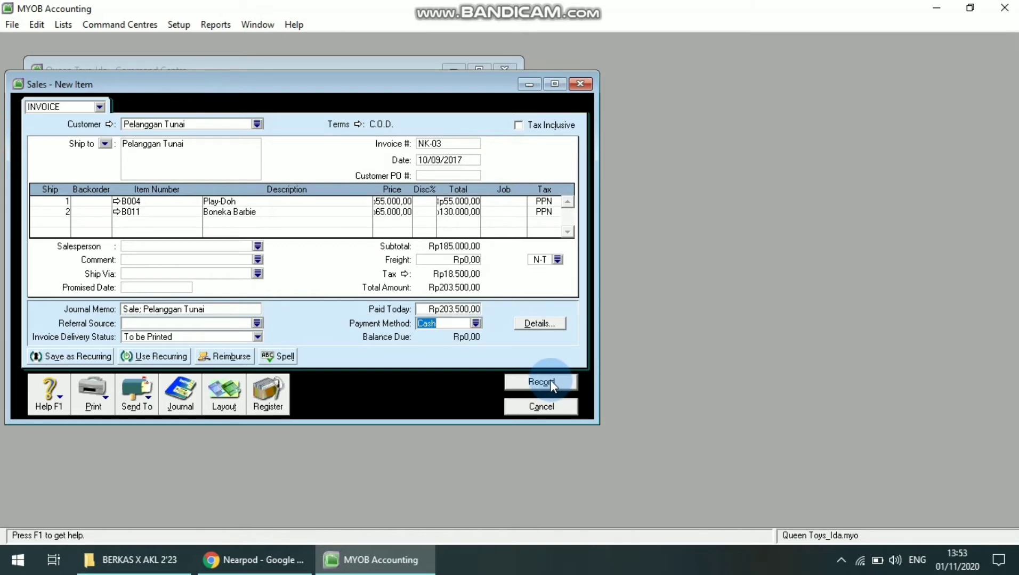
Step: Record cash sale NK-03, skipping the spelling check, and close the sales invoice window
click(550, 380)
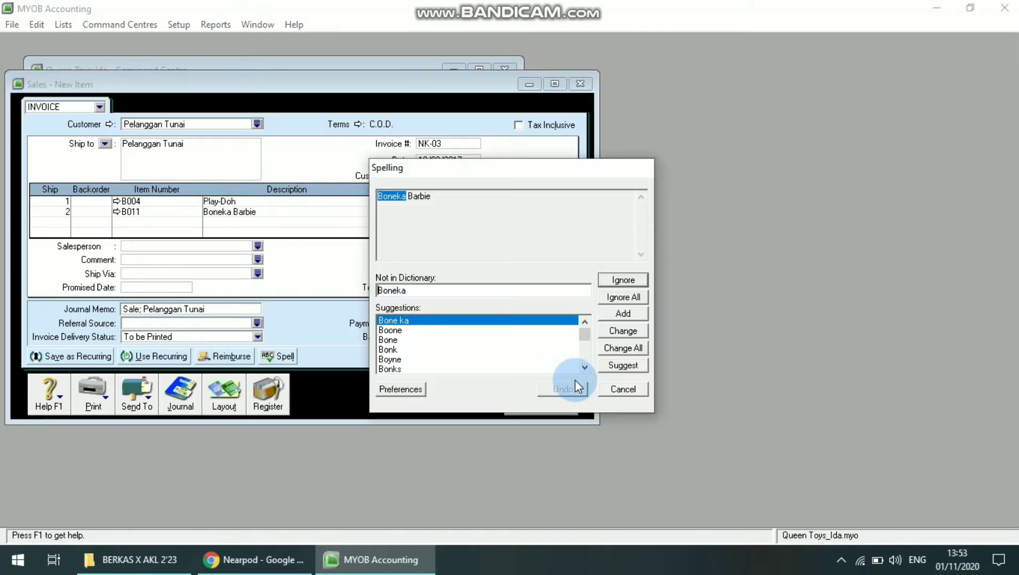
click(617, 389)
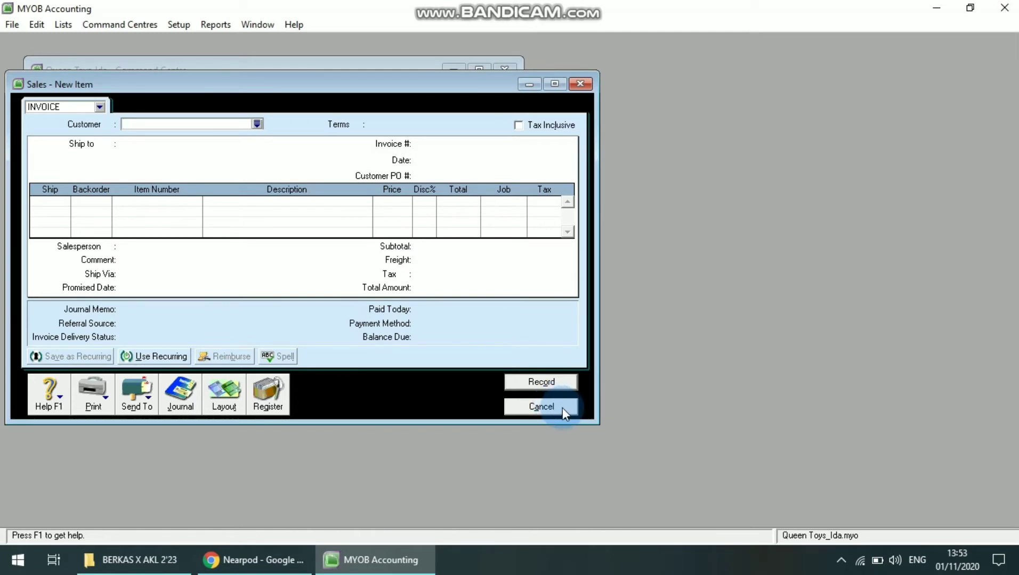
click(546, 405)
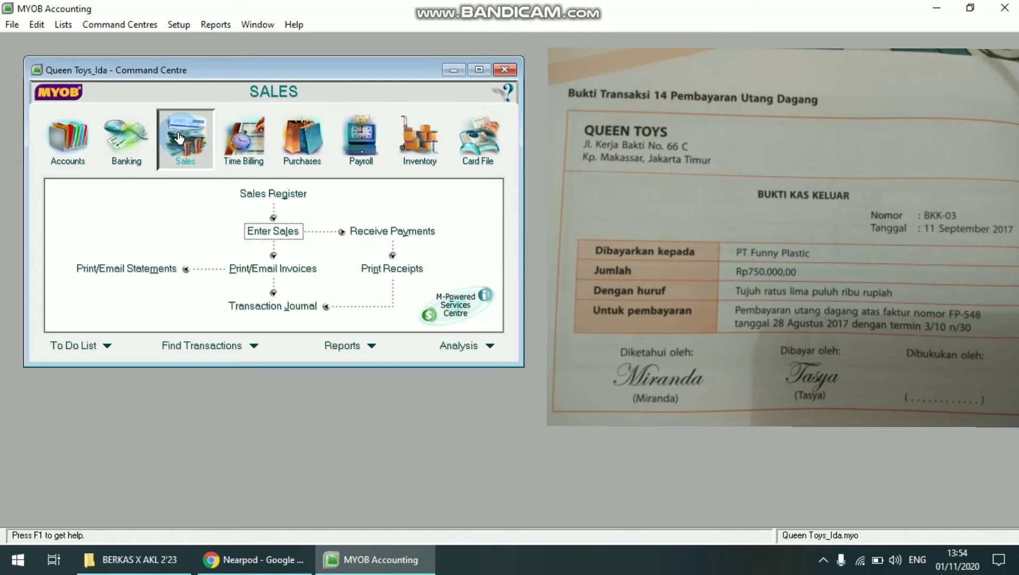
Step: Start a bill payment from the purchases command centre and choose PT Funny Plastic as the supplier
click(312, 147)
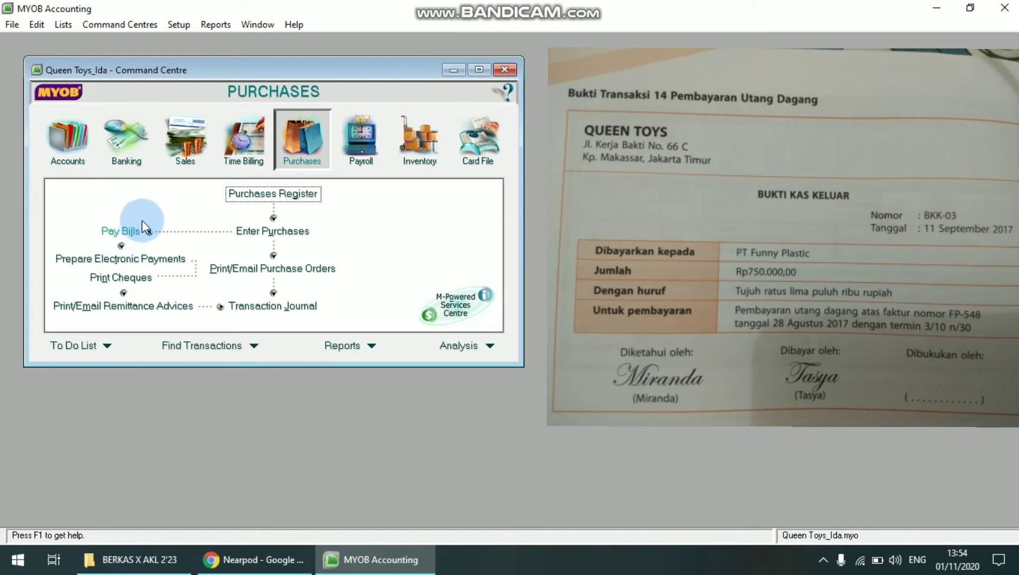
click(115, 235)
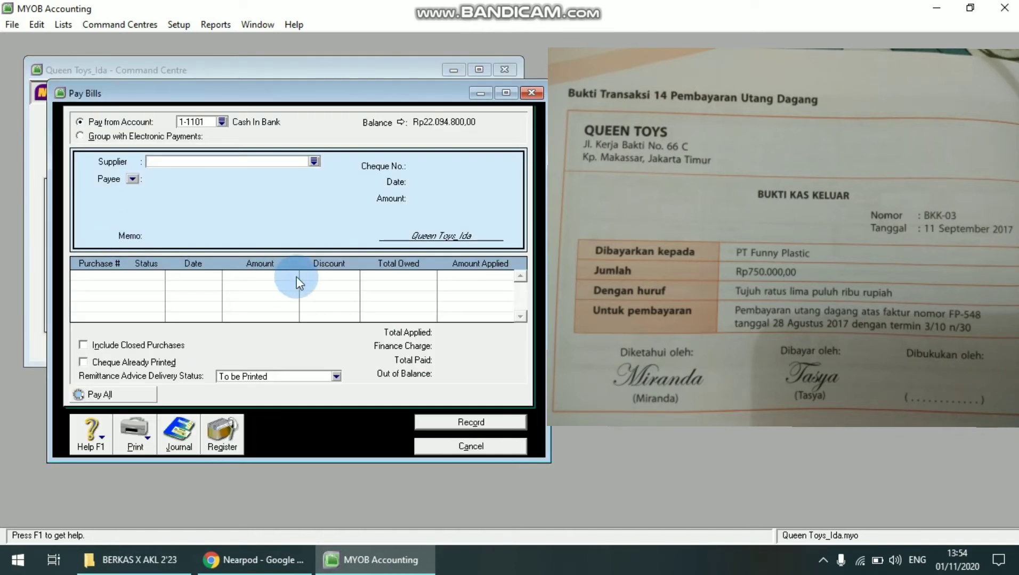
click(314, 161)
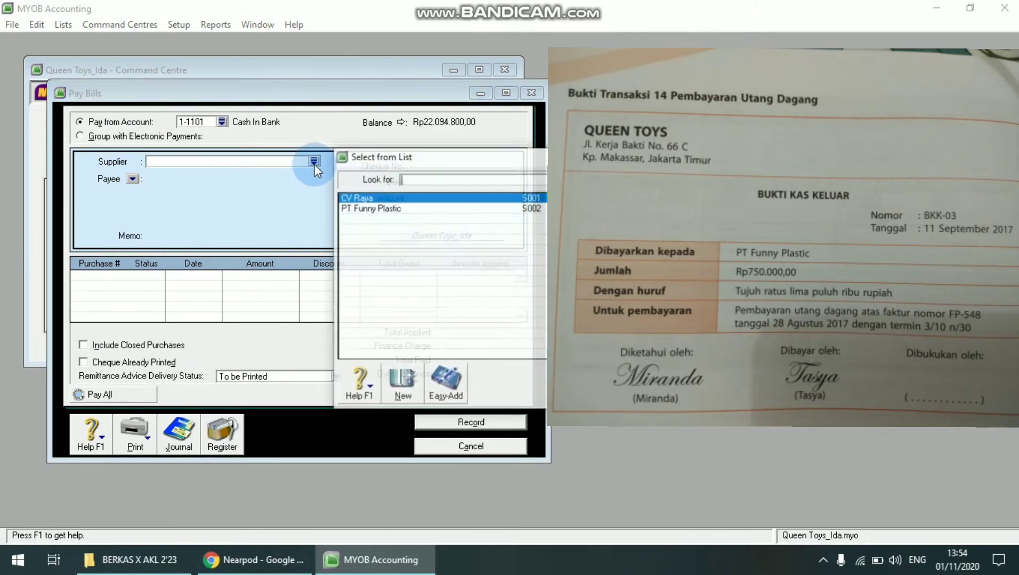
click(403, 208)
key(Return)
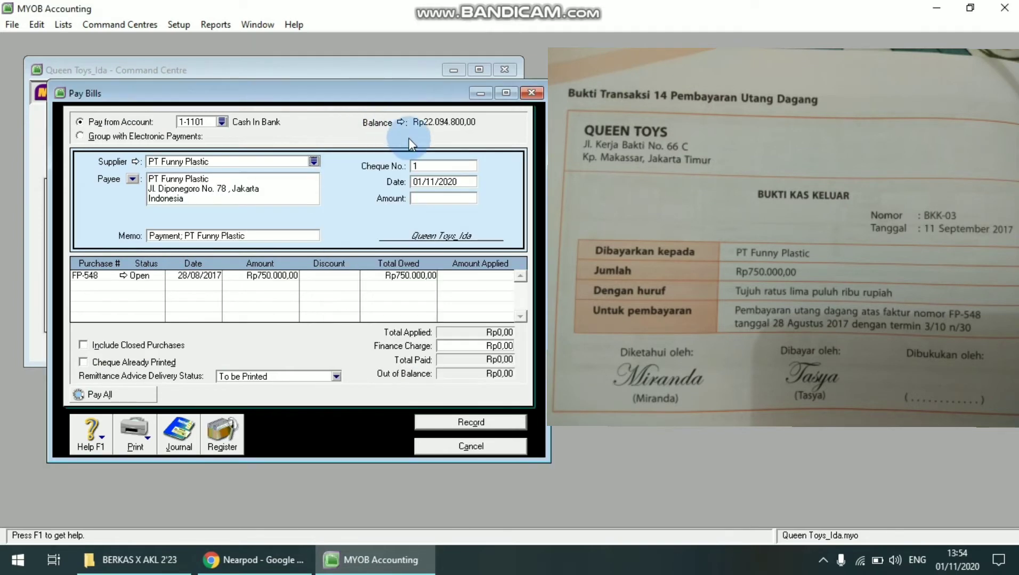
Step: Fill in the payment with cheque number BKK_03, date 11/09/2017 and an amount of 750000
click(436, 163)
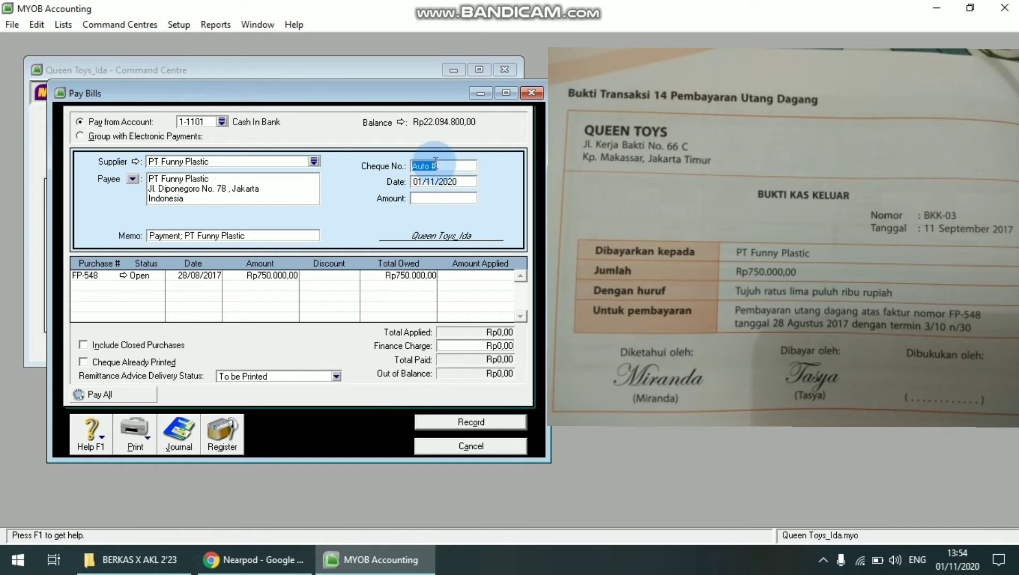
text(BKK_03)
click(436, 181)
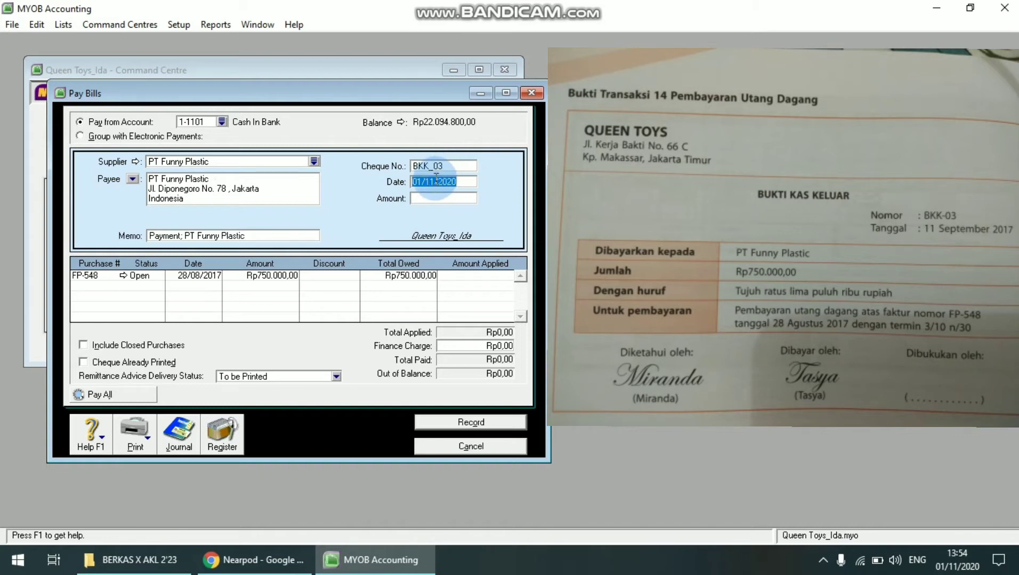
text(11/09/201)
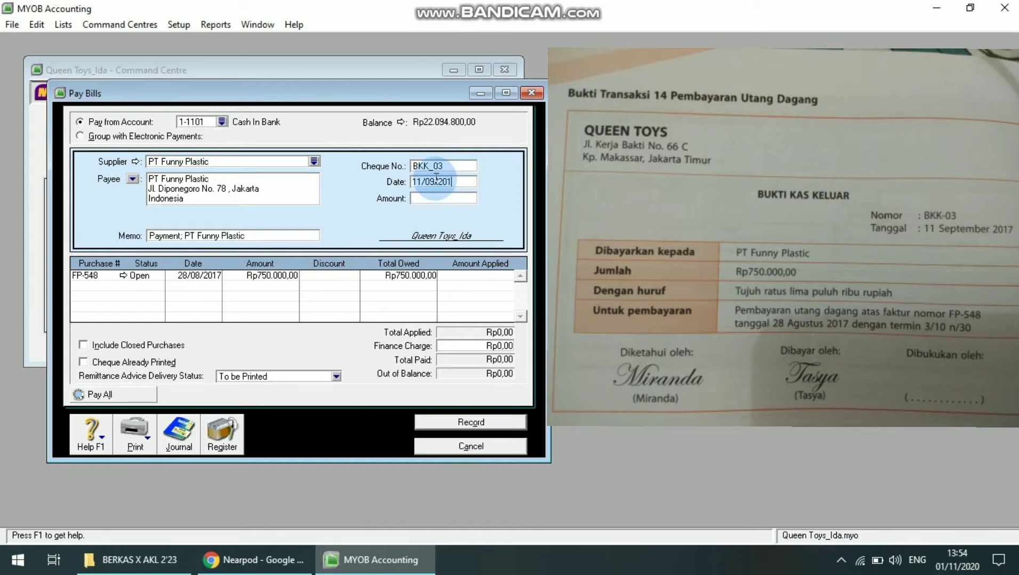
text(7)
text(750000)
key(Tab)
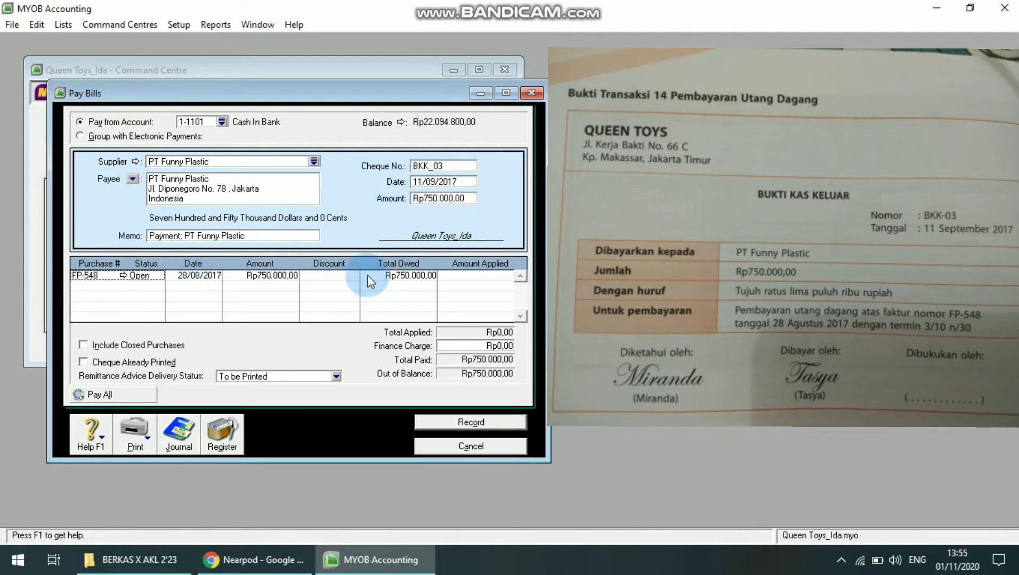
Step: Apply the 750000 payment to purchase FP-548
click(474, 275)
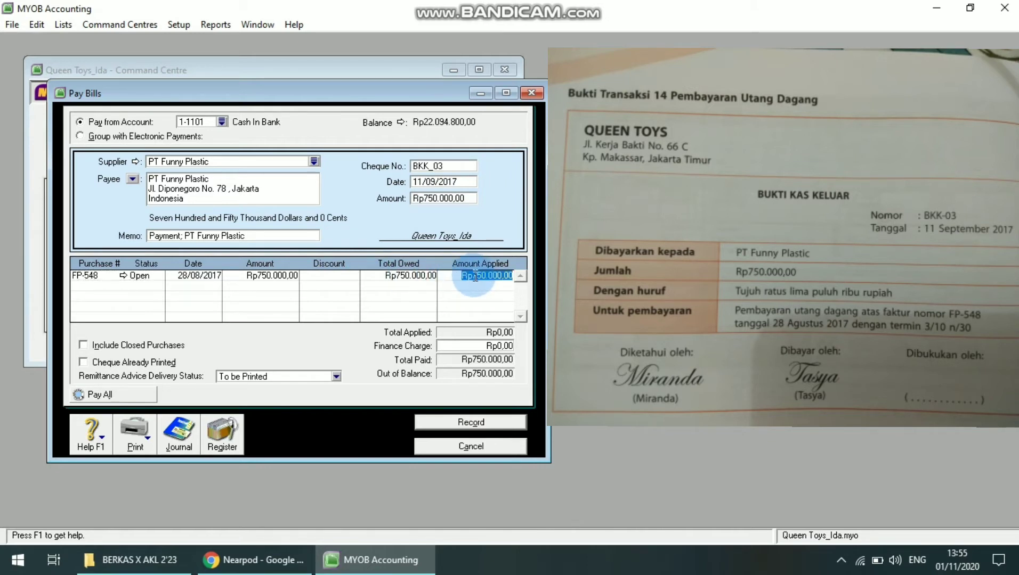
key(Tab)
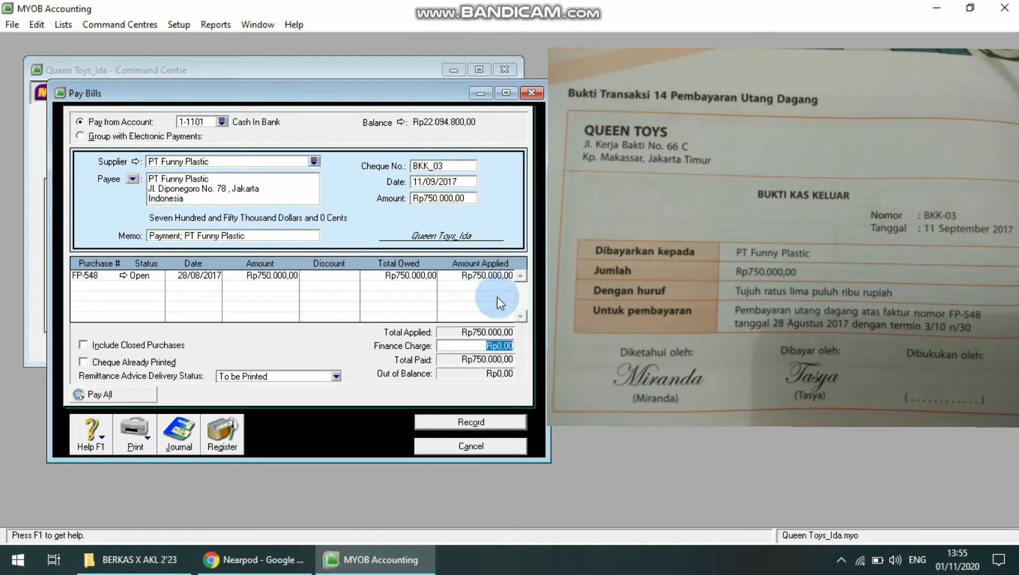
click(472, 344)
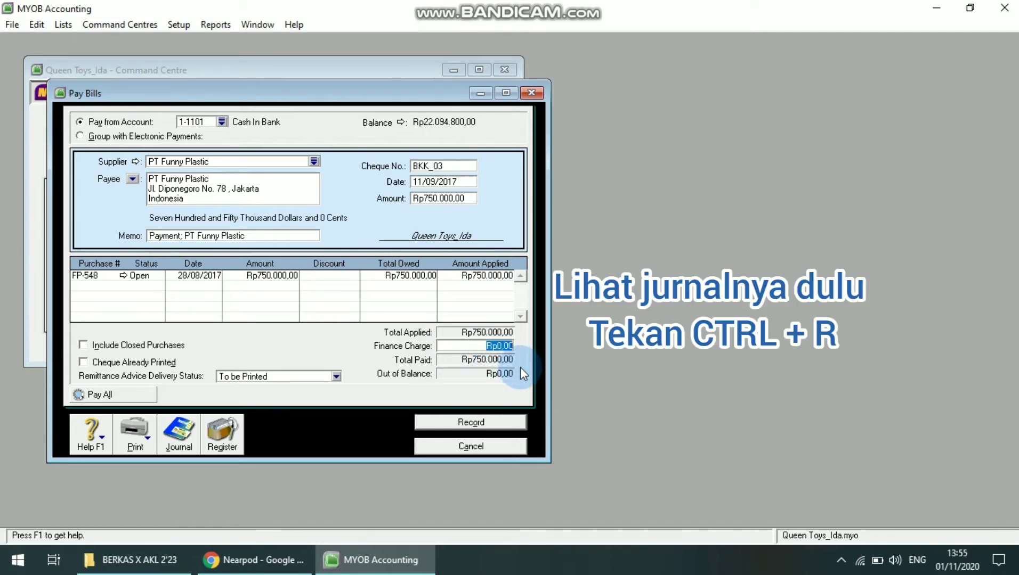
Step: Review the journal recap of the supplier payment, then record the payment and close the Pay Bills window
key(ctrl+r)
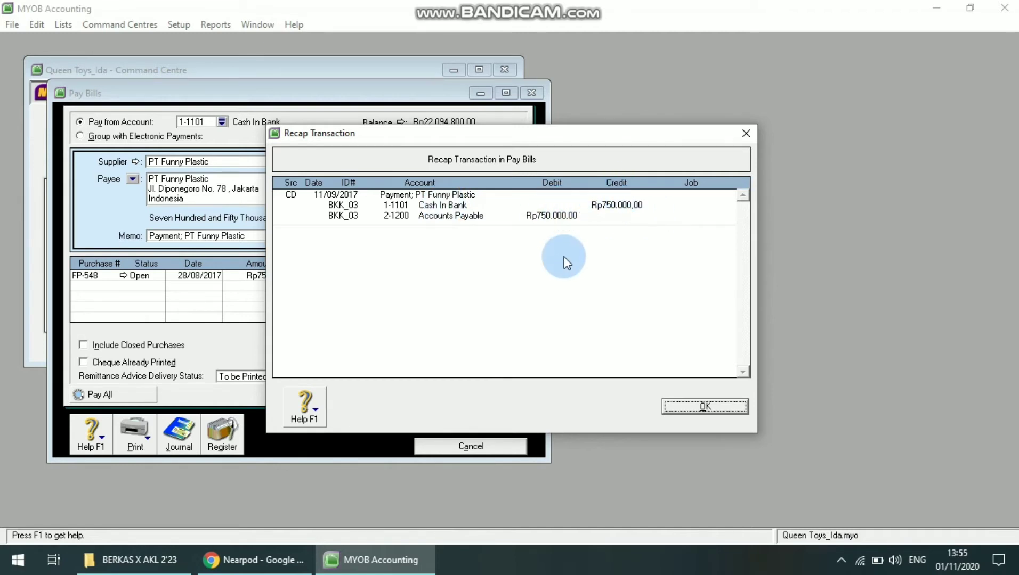
click(705, 407)
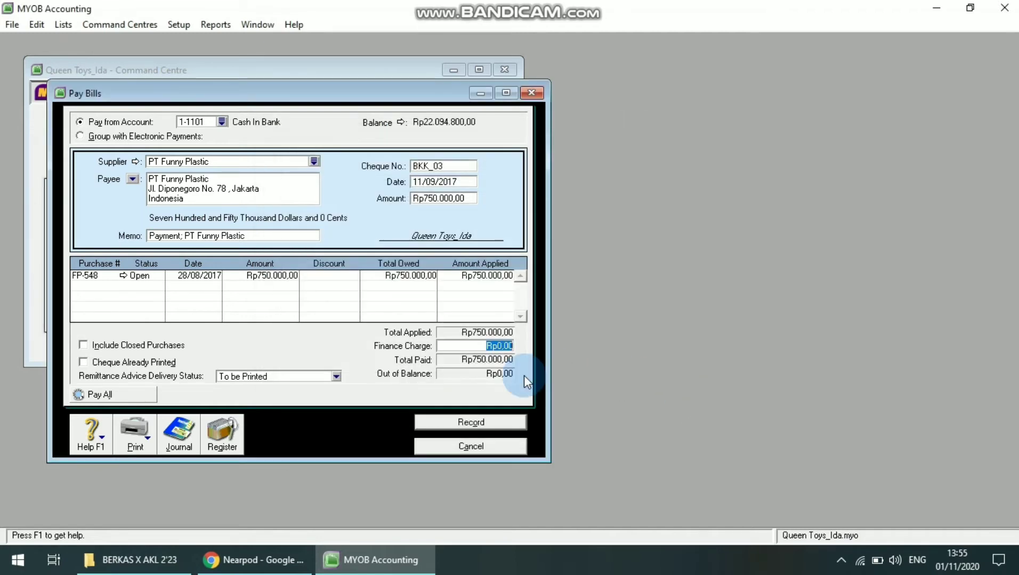
click(491, 419)
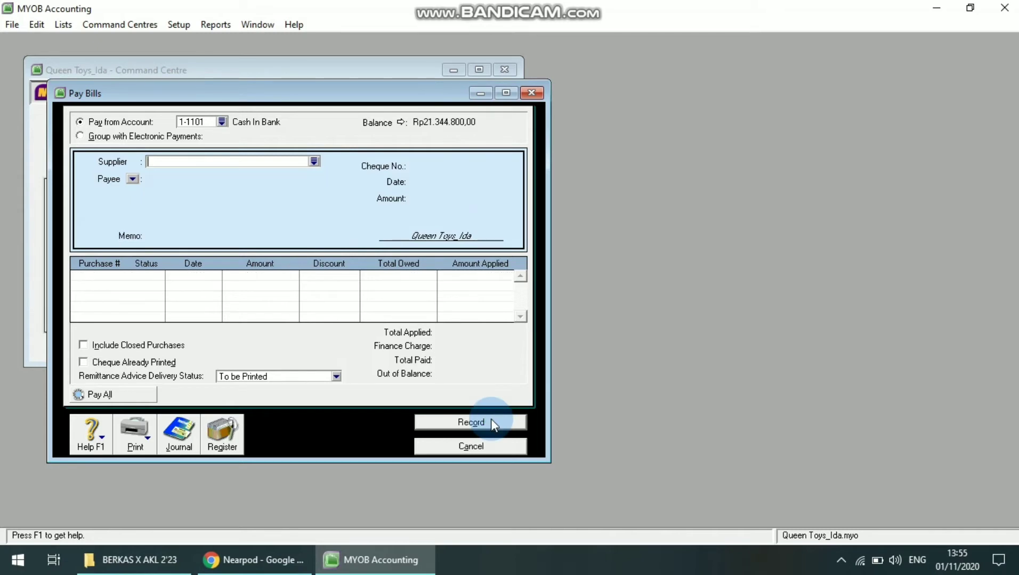
click(483, 444)
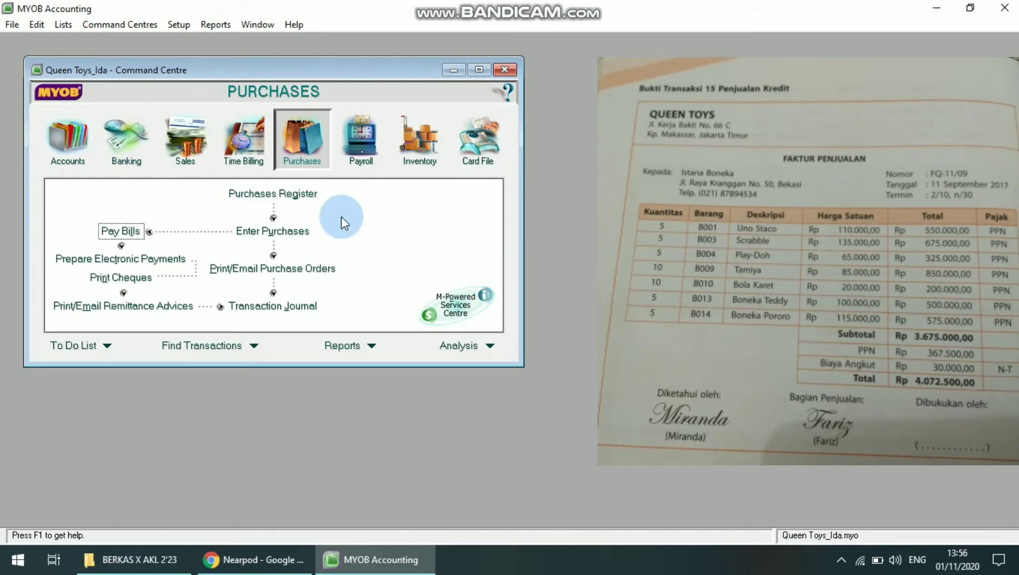
Step: Start a new sales invoice and choose Istana Boneka as the customer
click(193, 153)
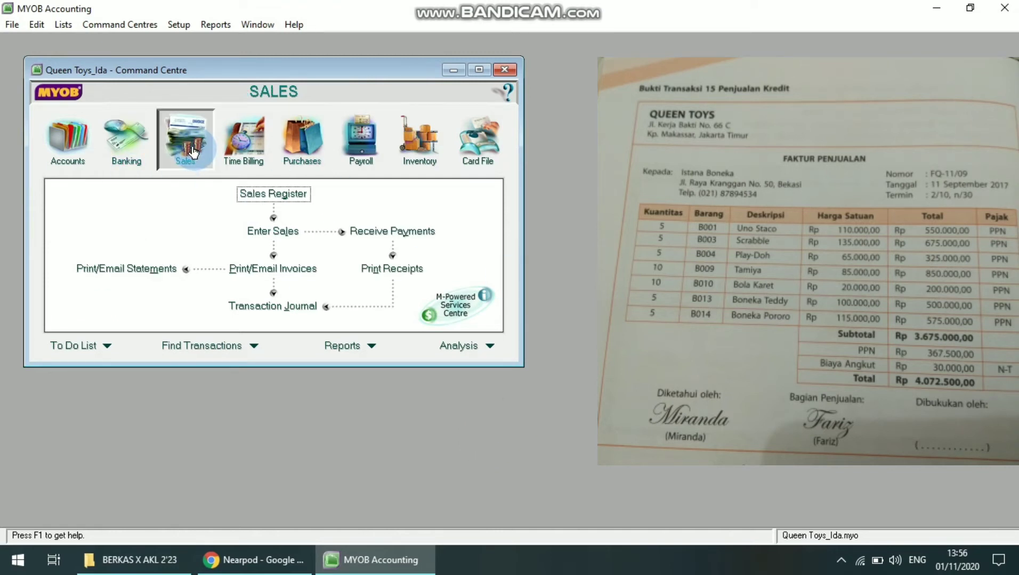
click(291, 234)
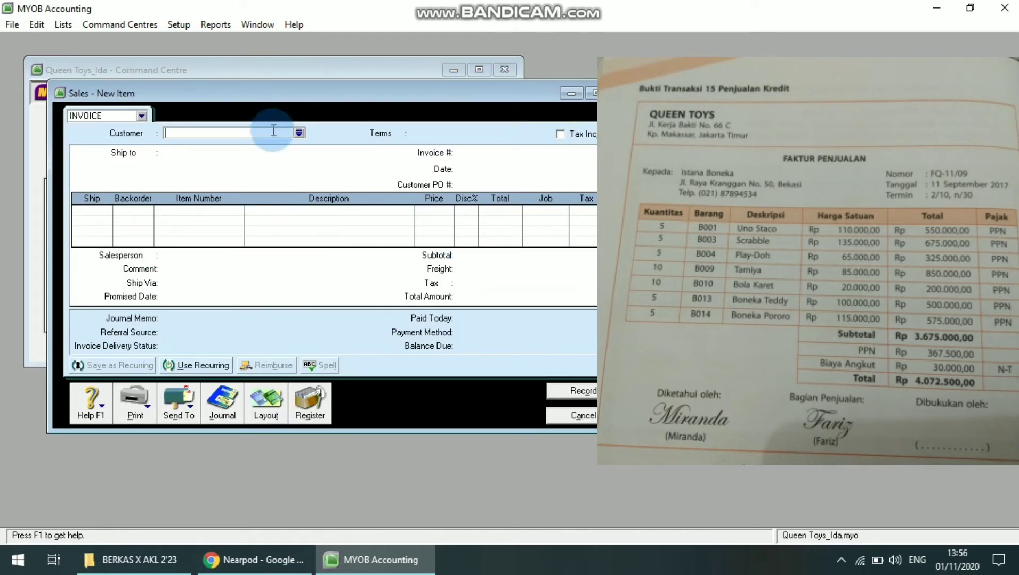
click(300, 133)
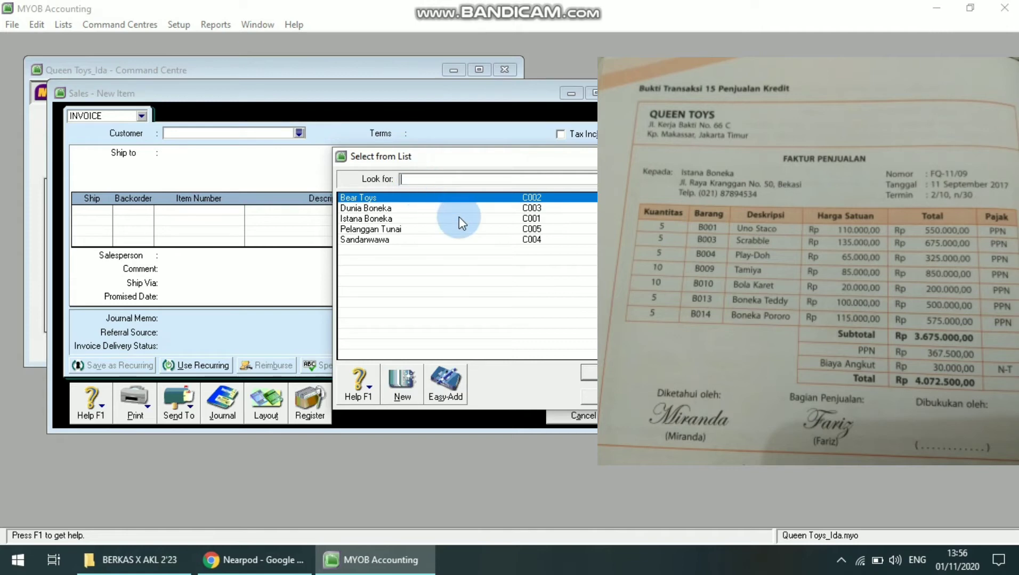
double_click(394, 217)
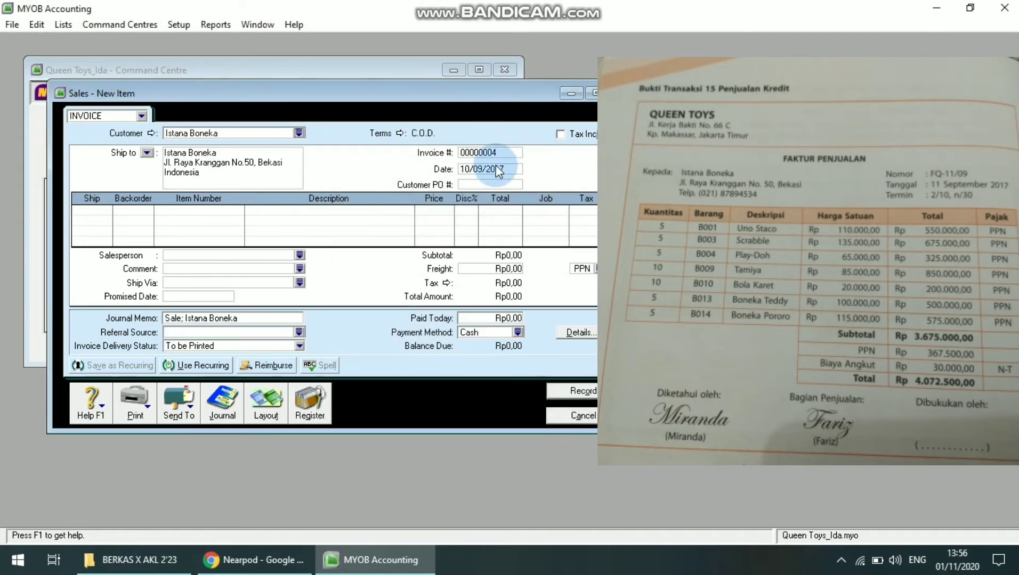
Step: Move the invoice window and its Credit Terms dialog clear of the voucher image
click(400, 134)
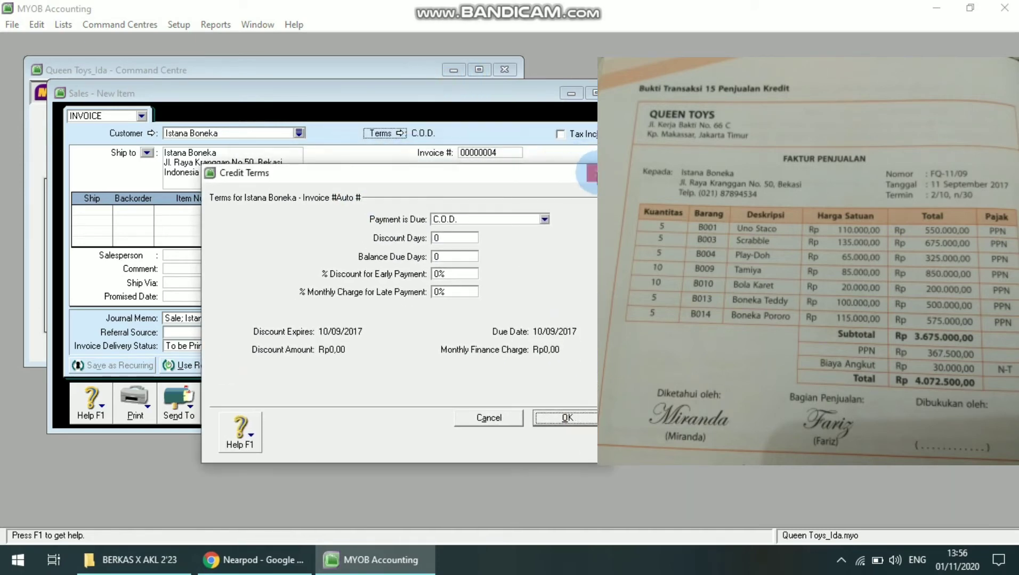
click(596, 173)
drag(510, 98, 473, 90)
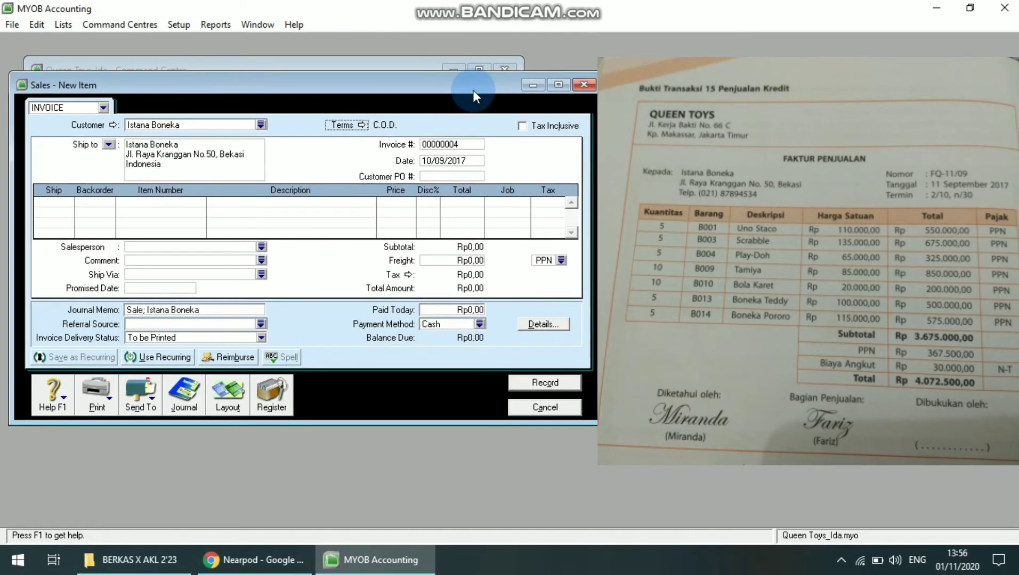
click(364, 123)
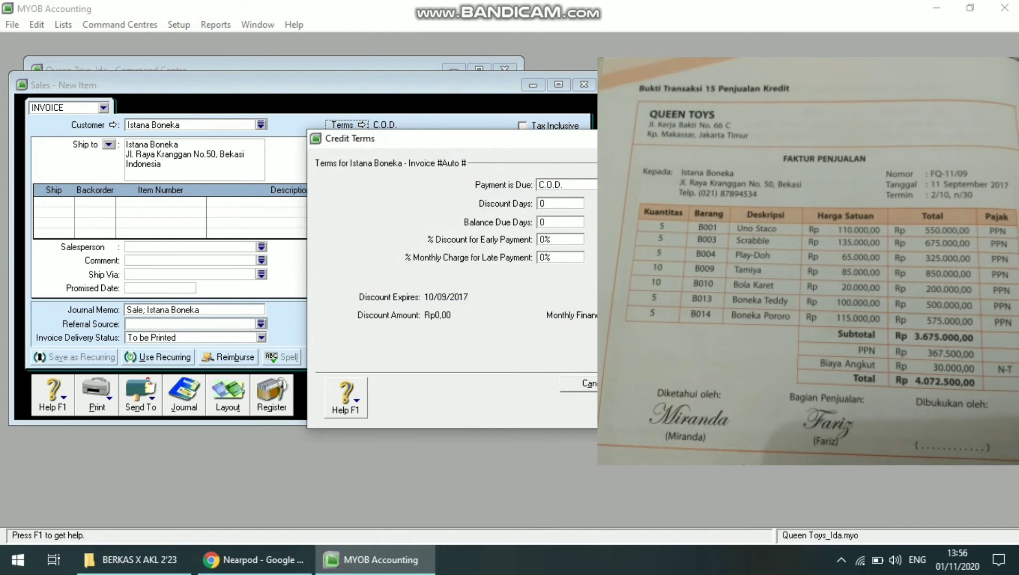
click(672, 185)
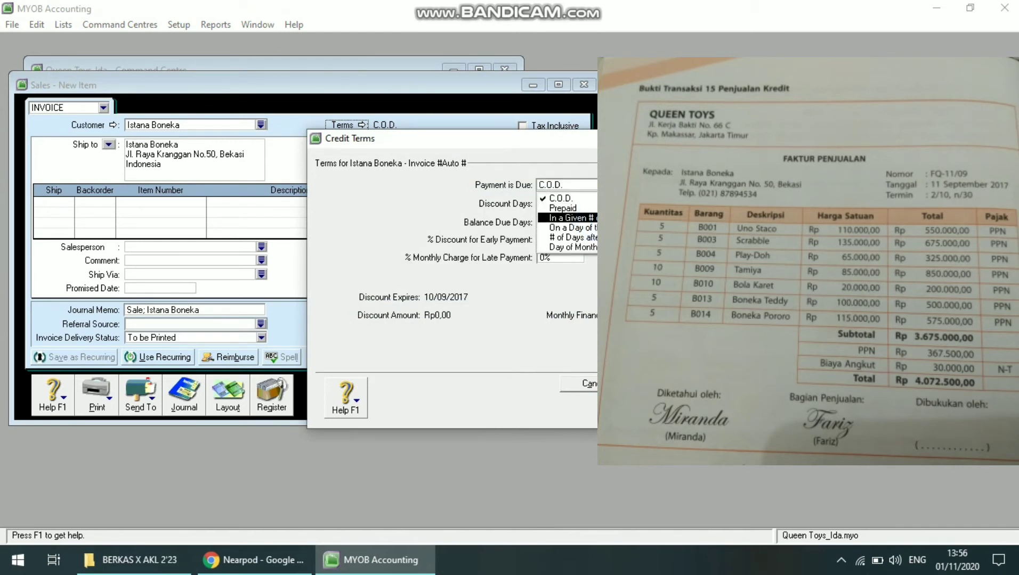
click(647, 142)
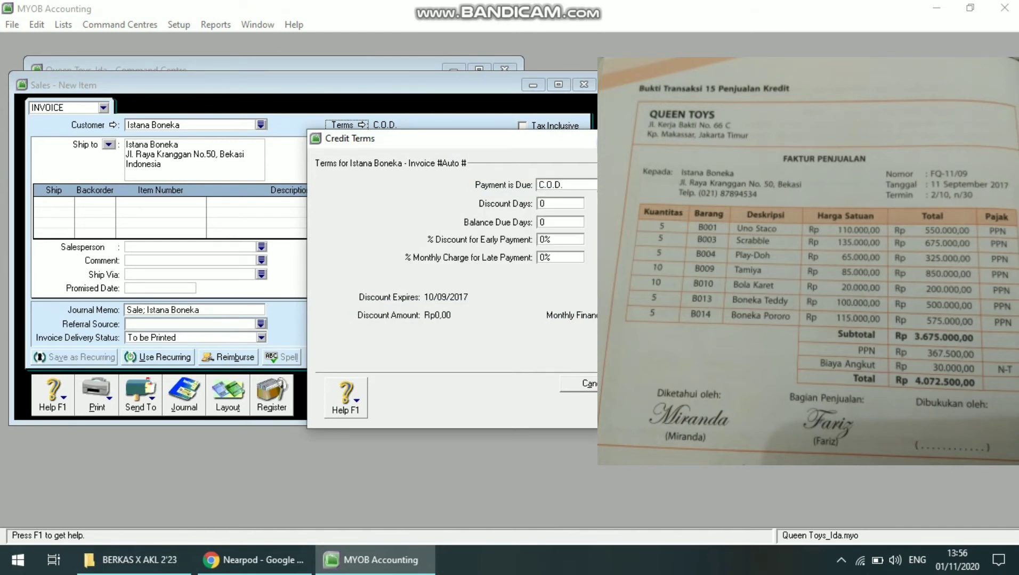
drag(648, 142, 507, 245)
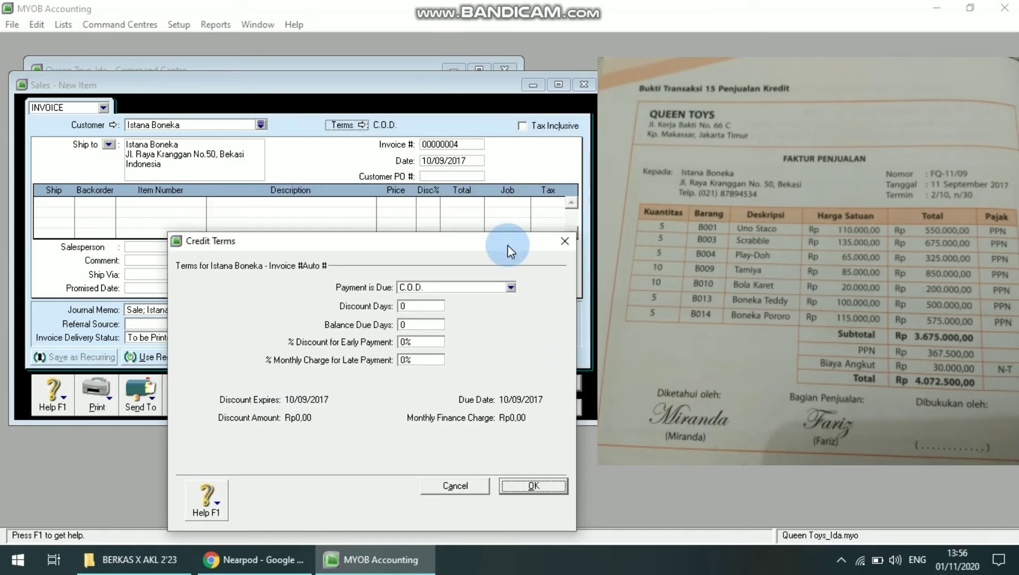
Step: Set the invoice's payment terms to In a Given # of Days, with 10 discount days and 30 balance due days
click(511, 288)
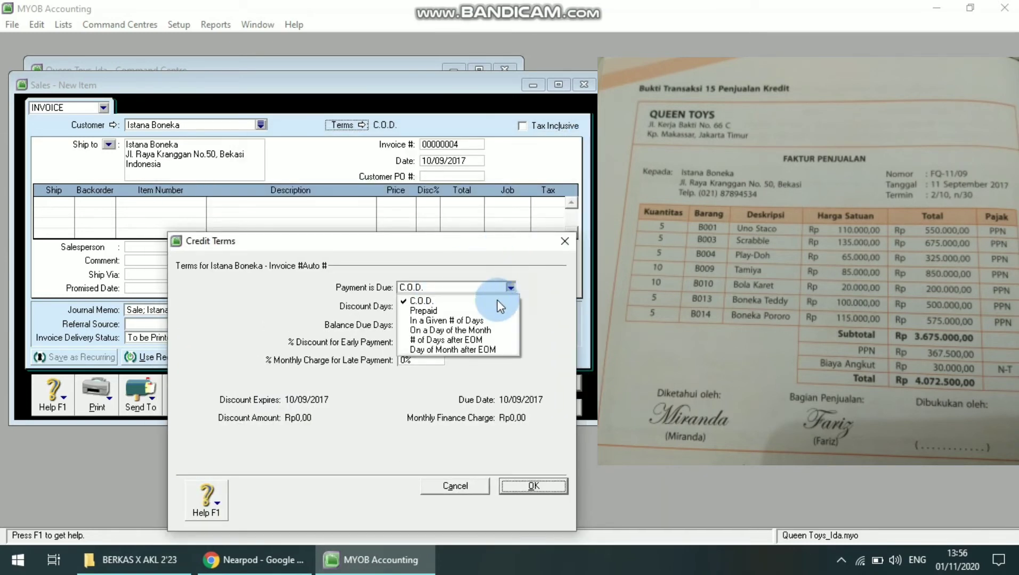
click(444, 321)
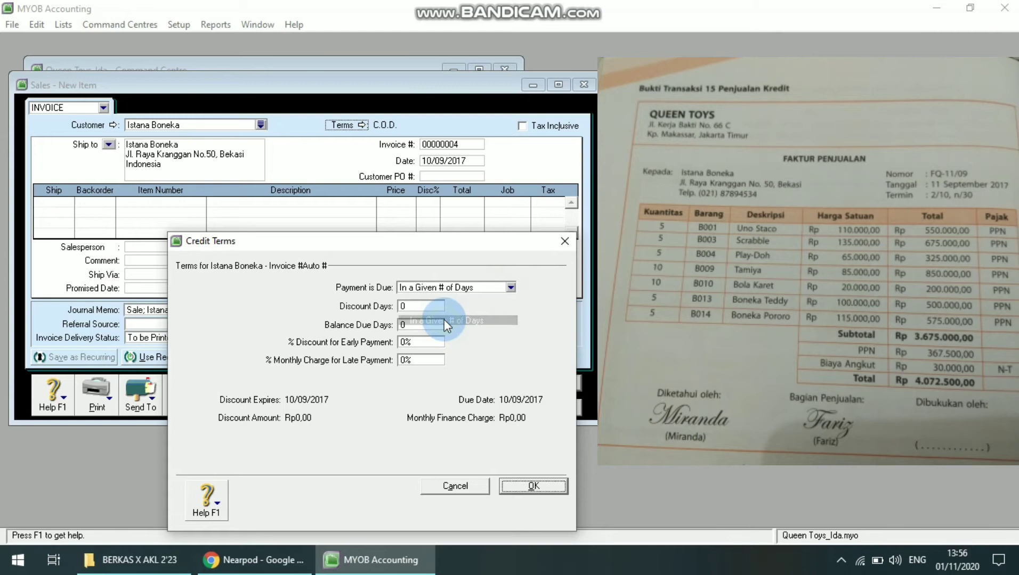
click(419, 306)
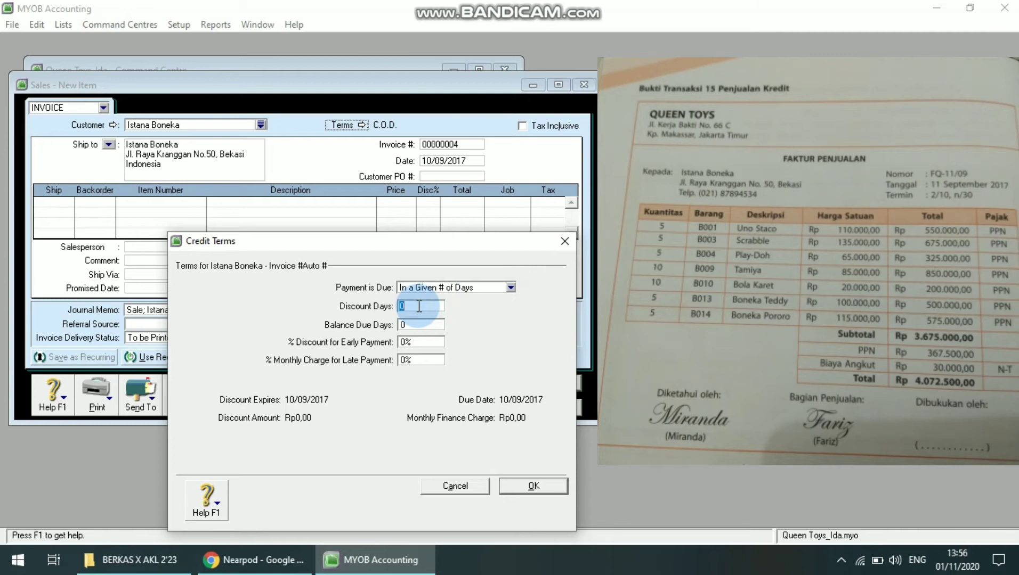
text(10)
click(408, 323)
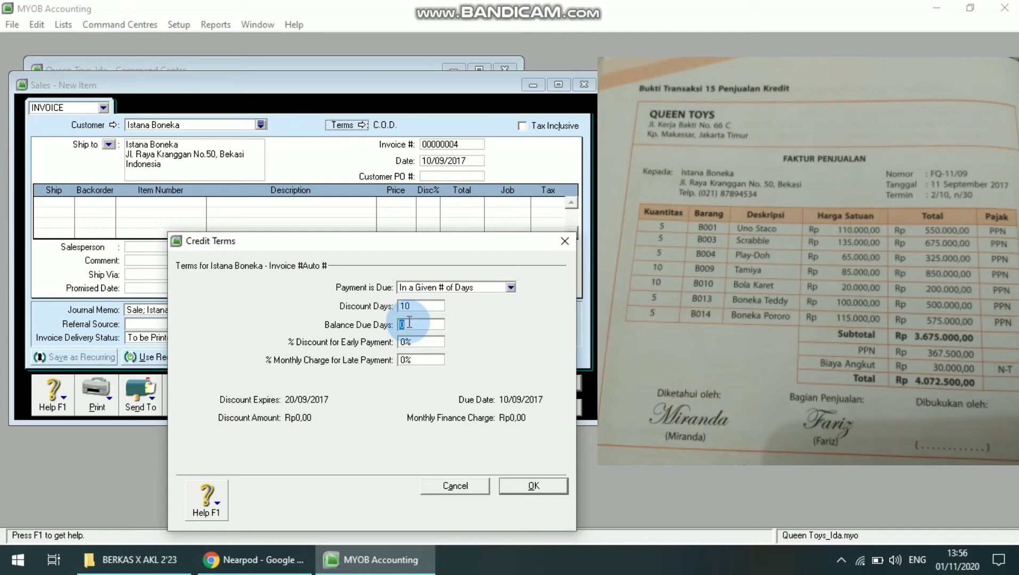
text(30)
Step: Set the early payment discount to 2% and the monthly late payment charge to 1%, then accept the credit terms
click(406, 343)
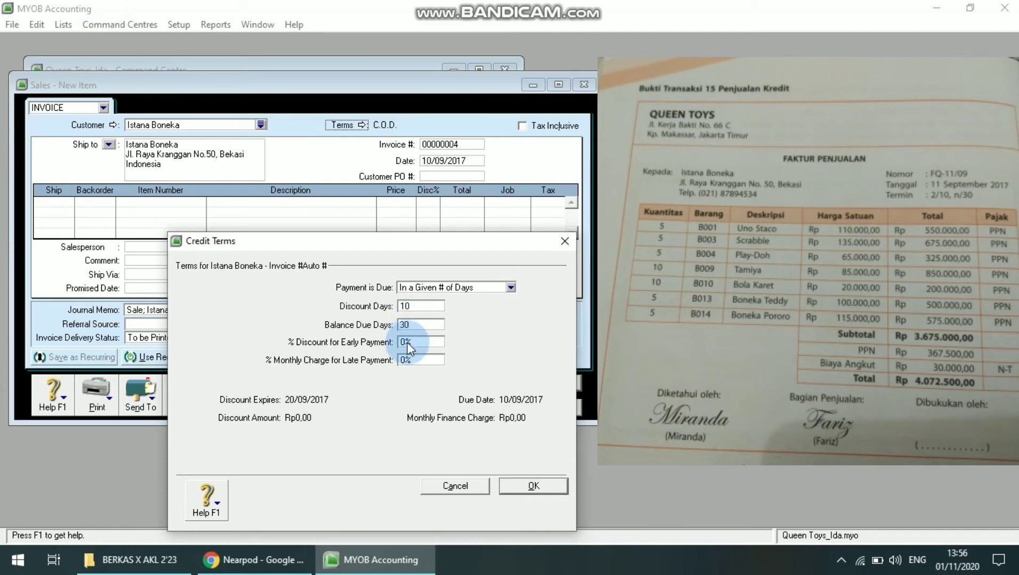
click(405, 342)
key(BackSpace)
text(2)
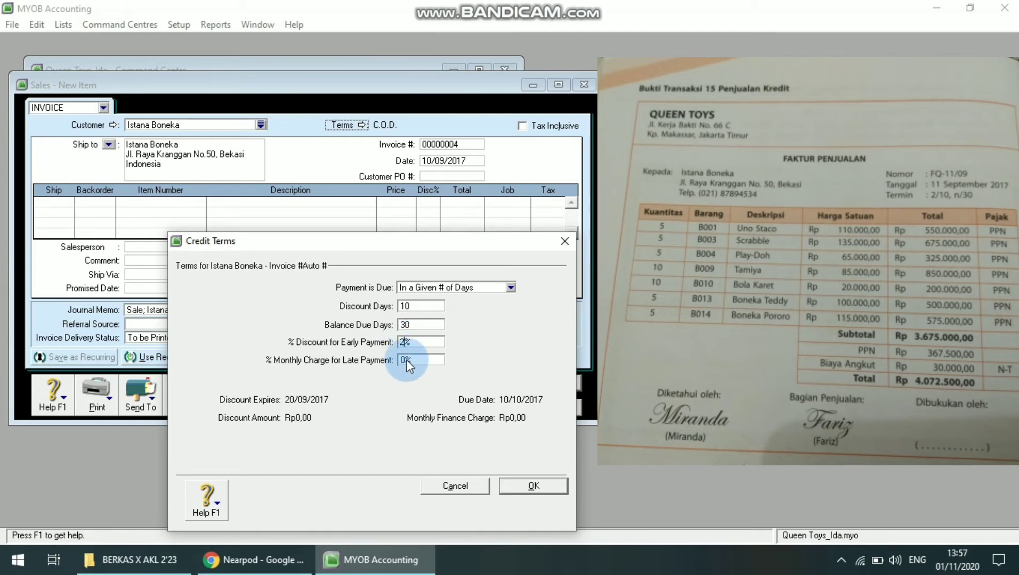
click(407, 359)
click(411, 361)
key(BackSpace)
text(1)
click(530, 493)
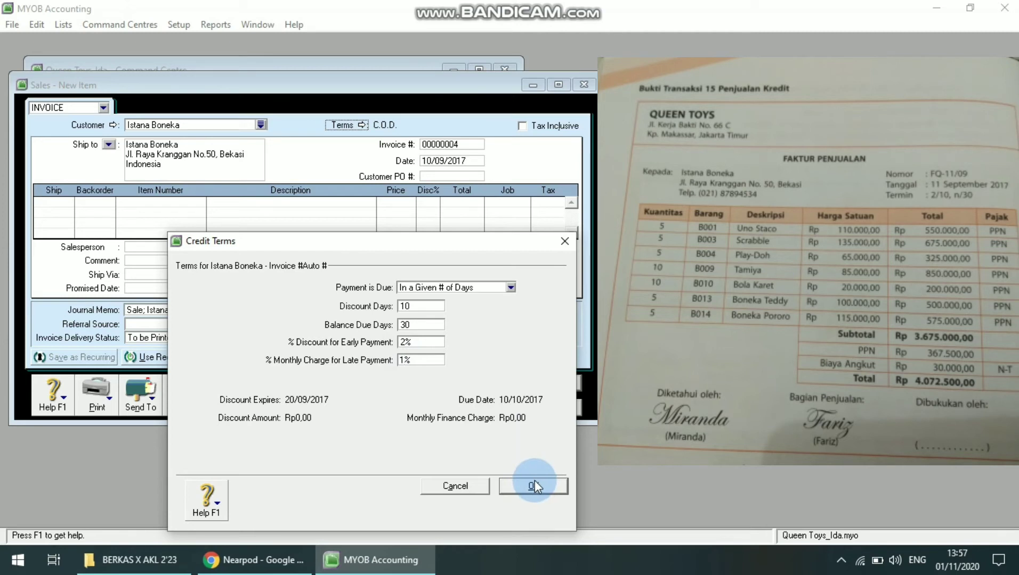
Step: Accept the 2% 10 Net 30 credit terms and set the invoice number to FQ-11/09
click(414, 345)
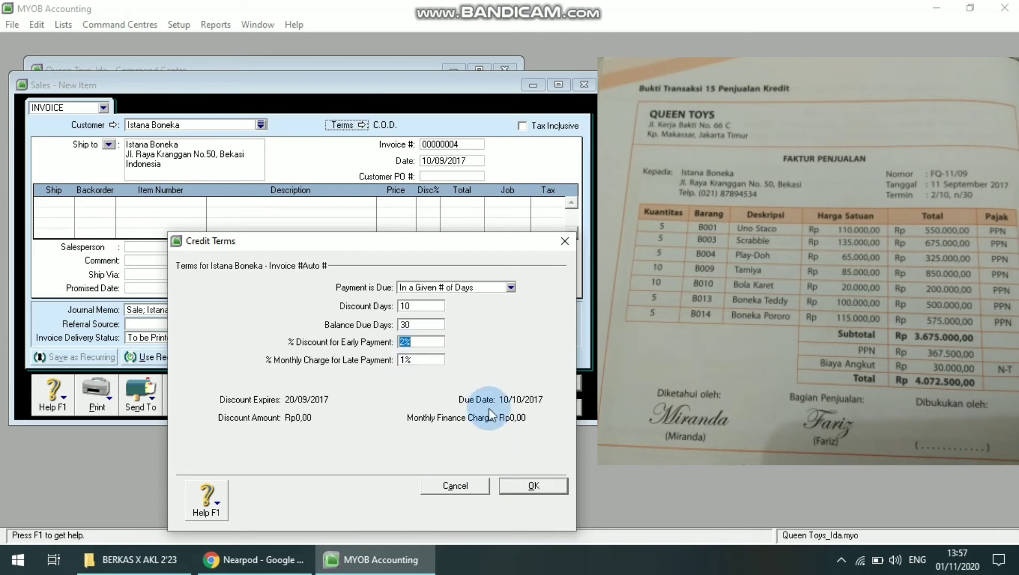
click(532, 485)
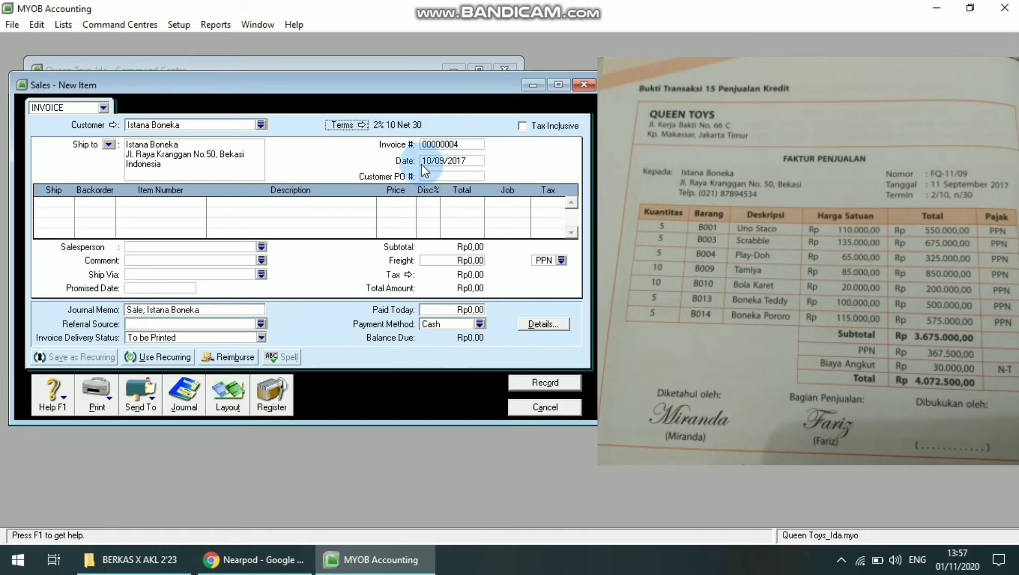
click(436, 140)
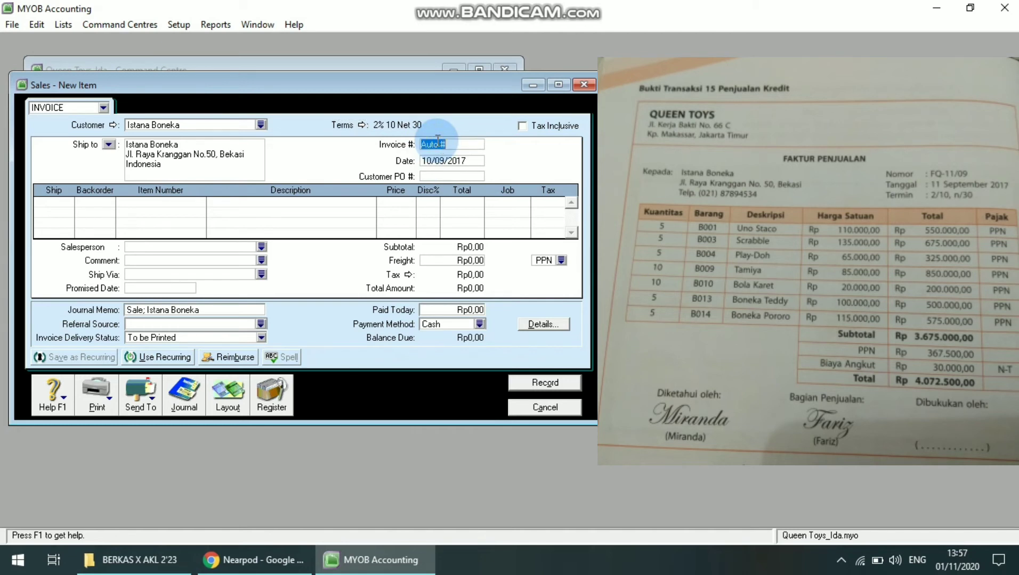
text(FQ-11/09)
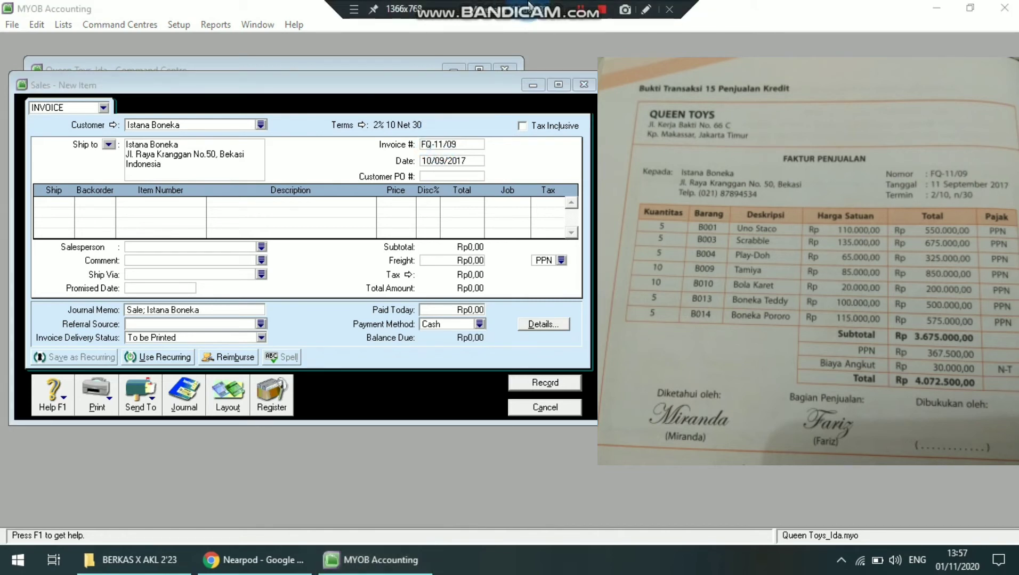
click(264, 182)
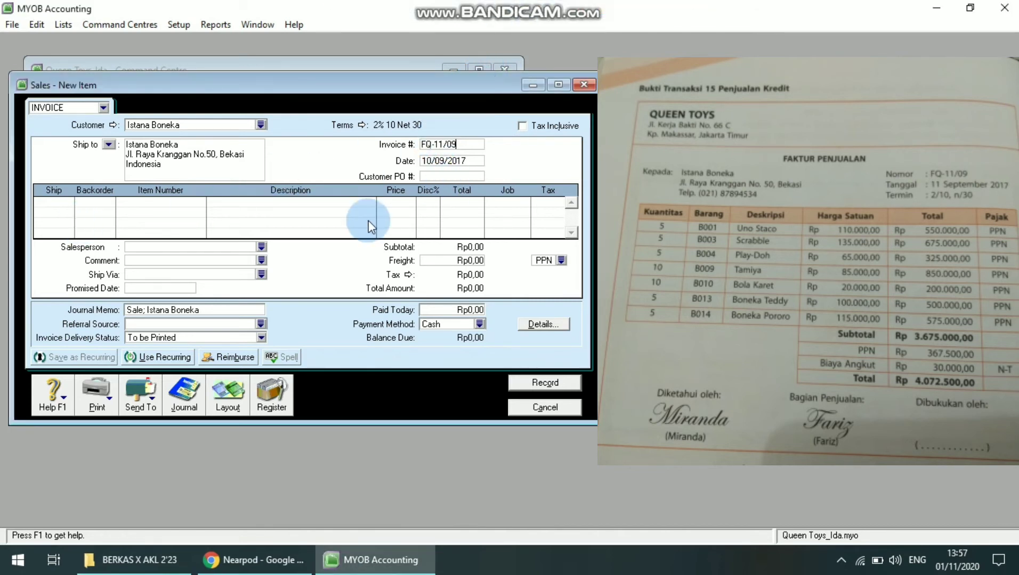
Step: Enter a quantity of 5 on the first invoice line and choose item B001 Uno Staco
click(53, 201)
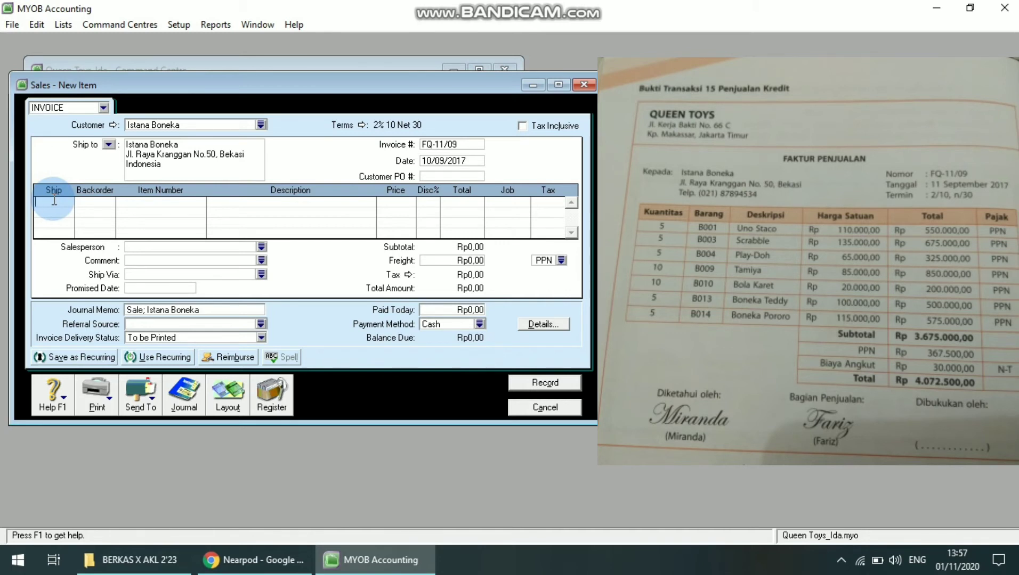
text(5)
key(Tab)
key(Tab)
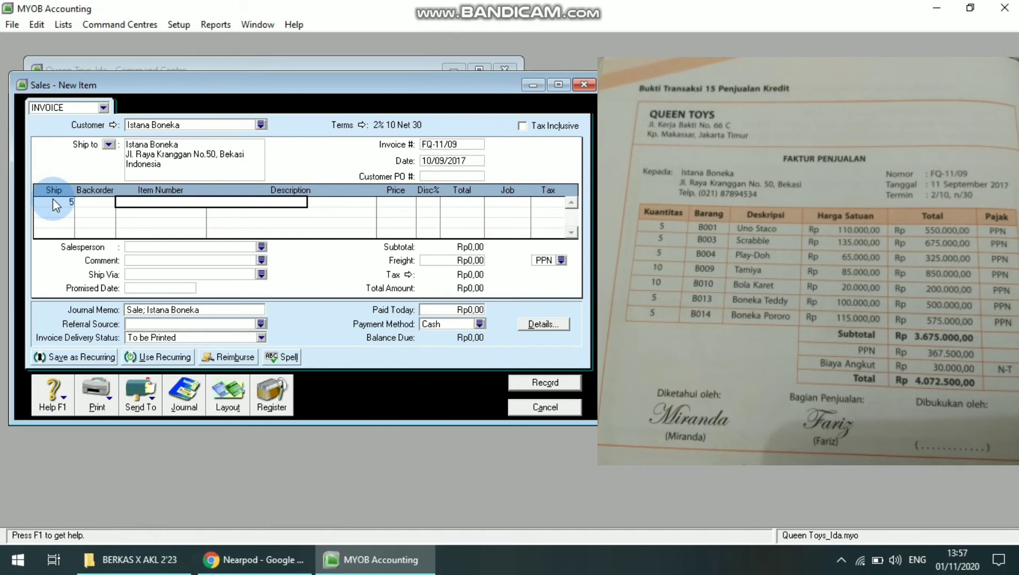
key(Tab)
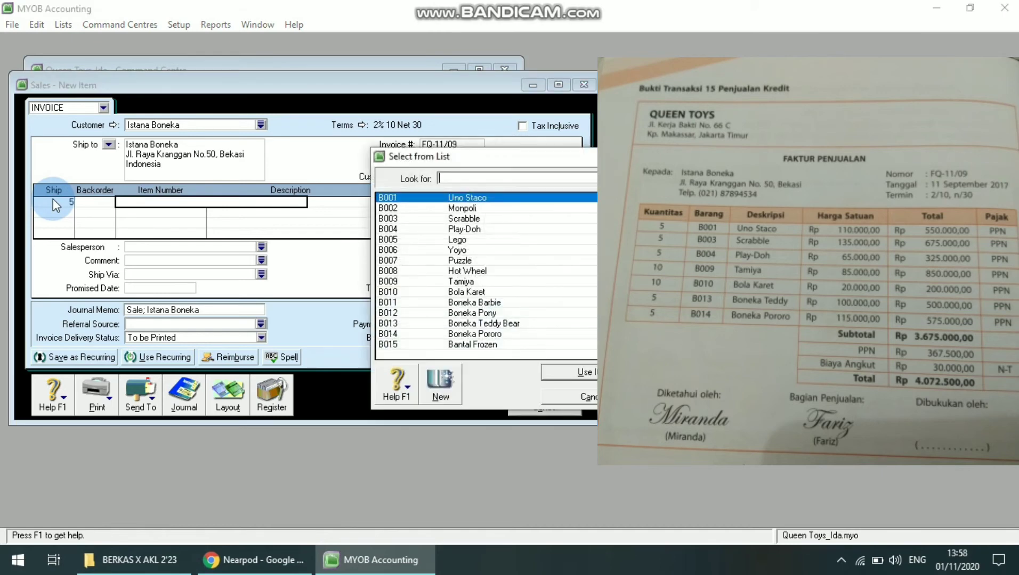
key(Return)
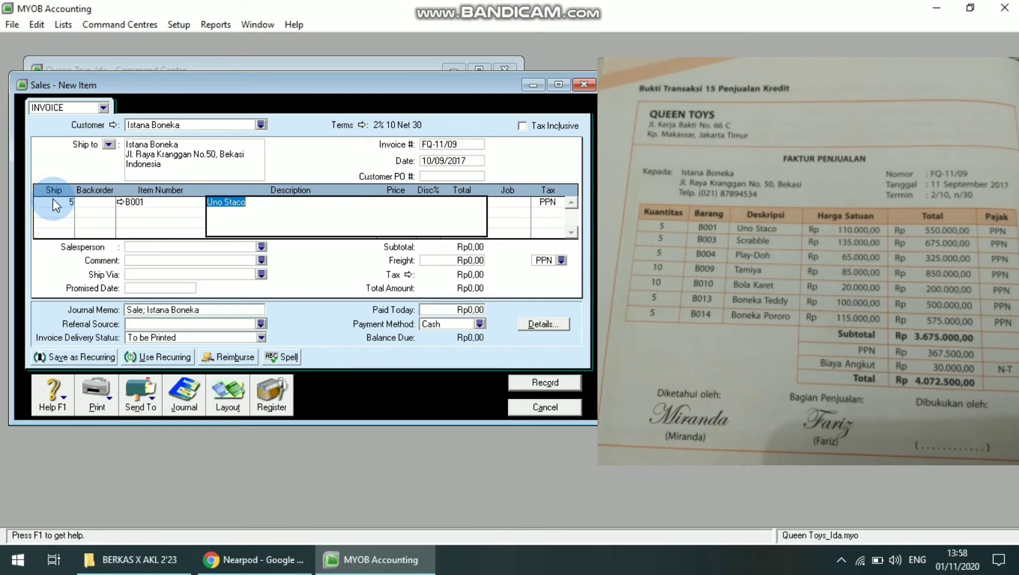
Step: Set the unit price of the Uno Staco line to Rp110.000
key(Tab)
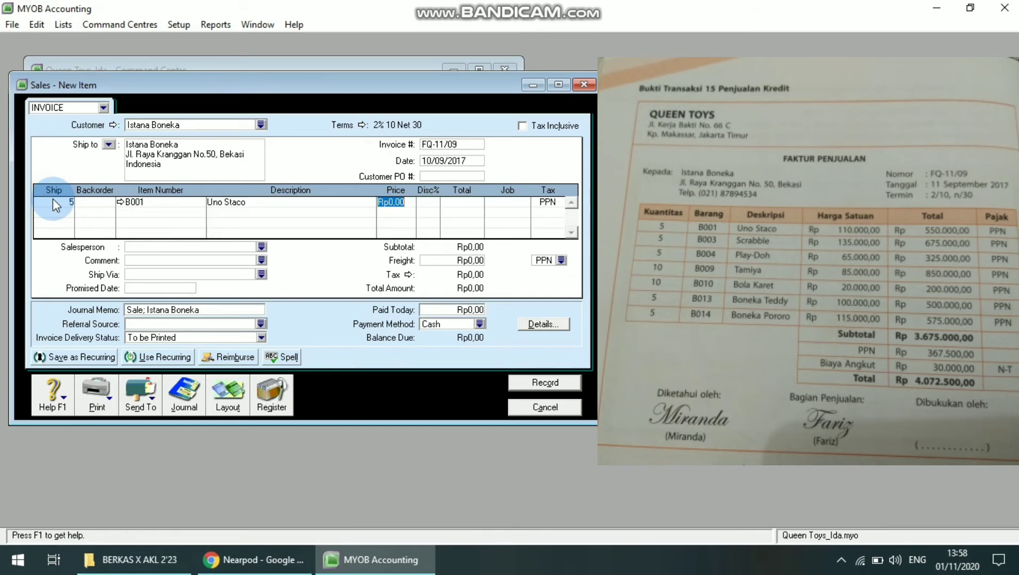
text(10000)
key(BackSpace)
key(BackSpace)
key(BackSpace)
key(BackSpace)
text(10000)
key(Tab)
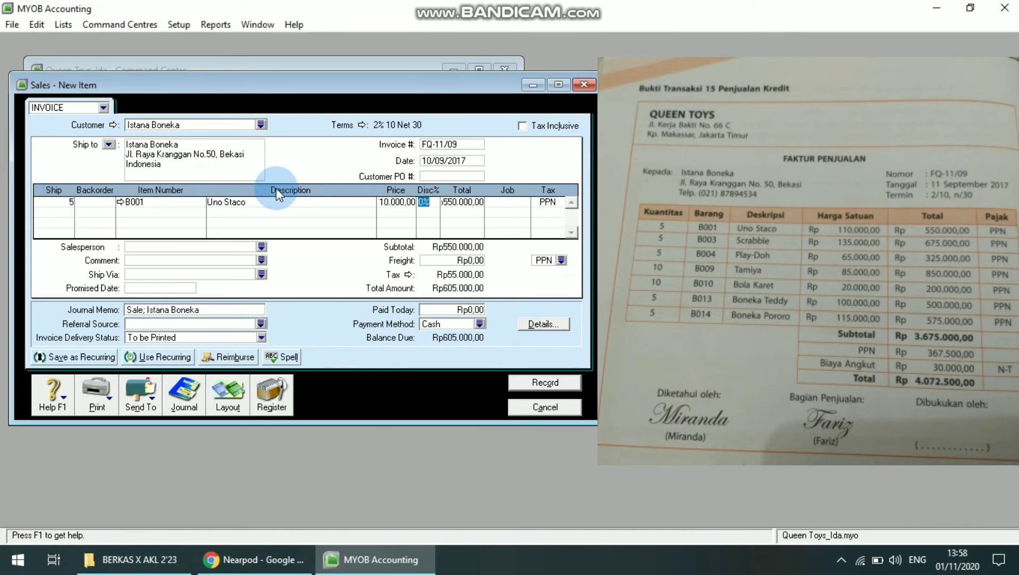
click(537, 201)
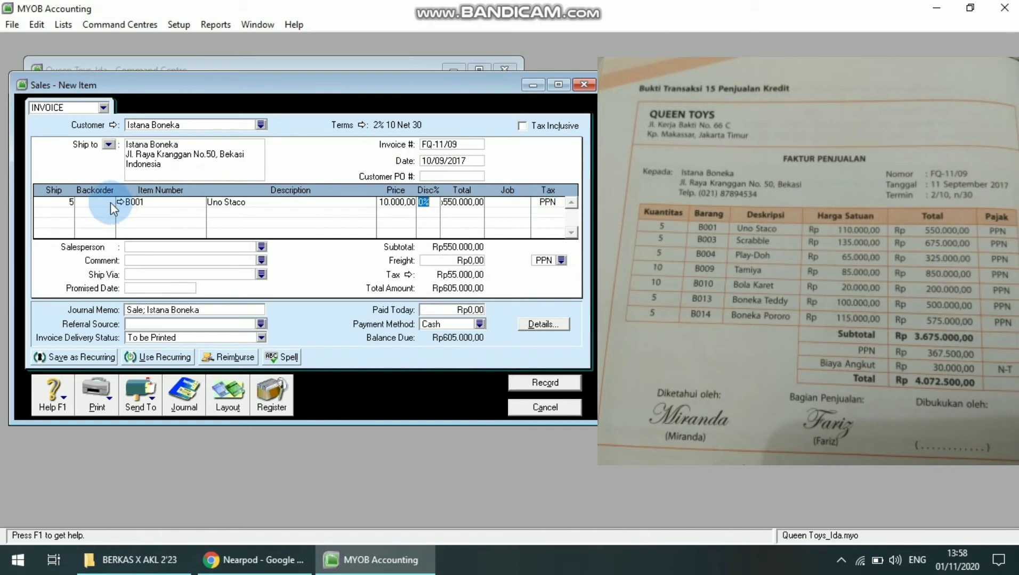
Step: Add a second invoice line for 5 units of B003 Scrabble at a unit price of Rp135.000
click(70, 209)
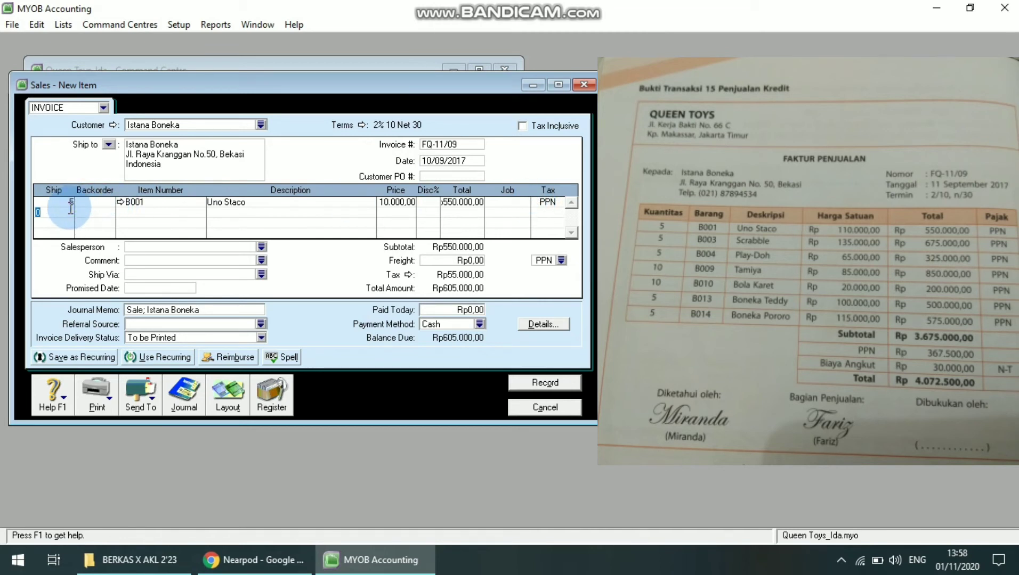
key(BackSpace)
key(Tab)
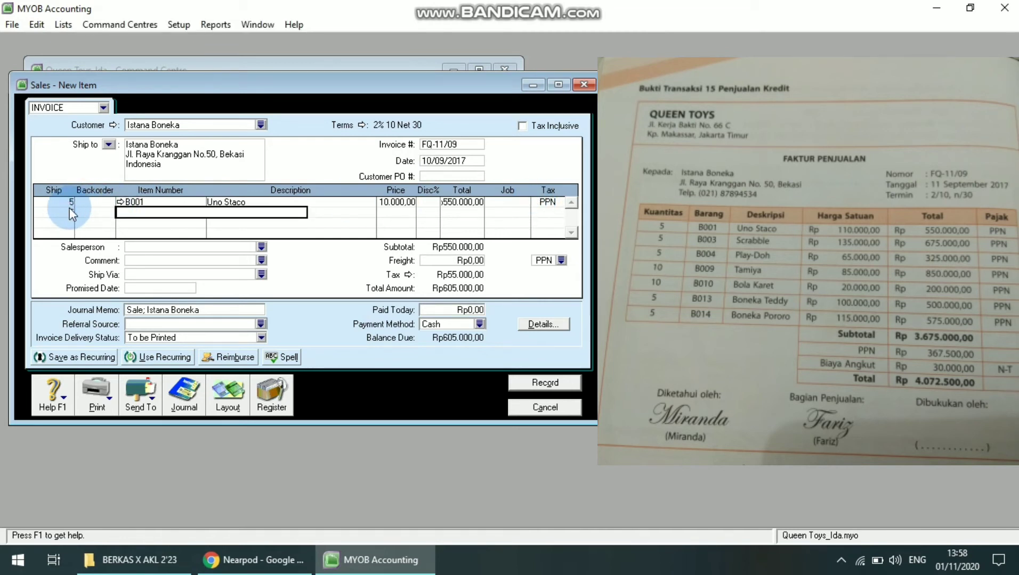
key(Tab)
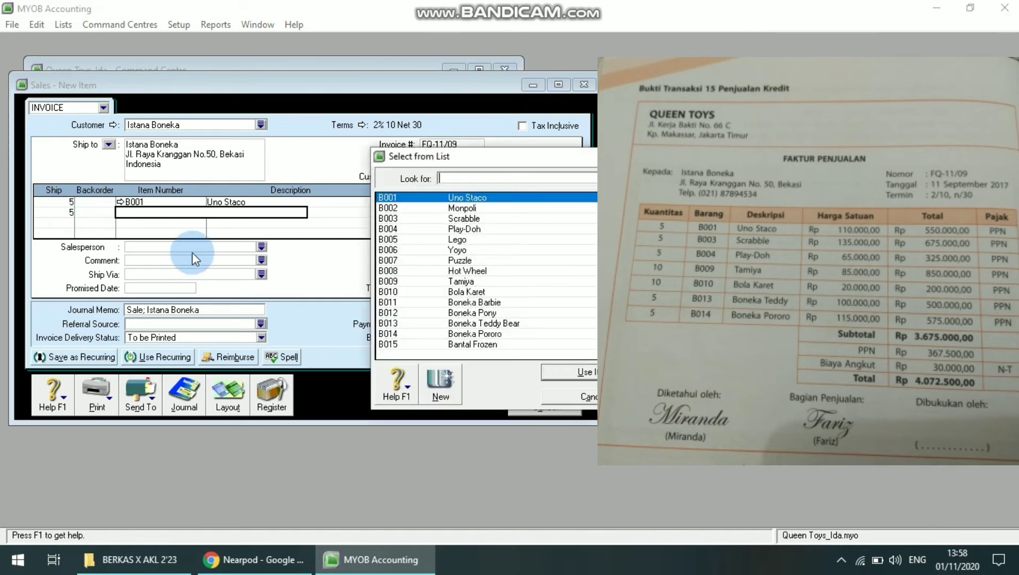
double_click(445, 220)
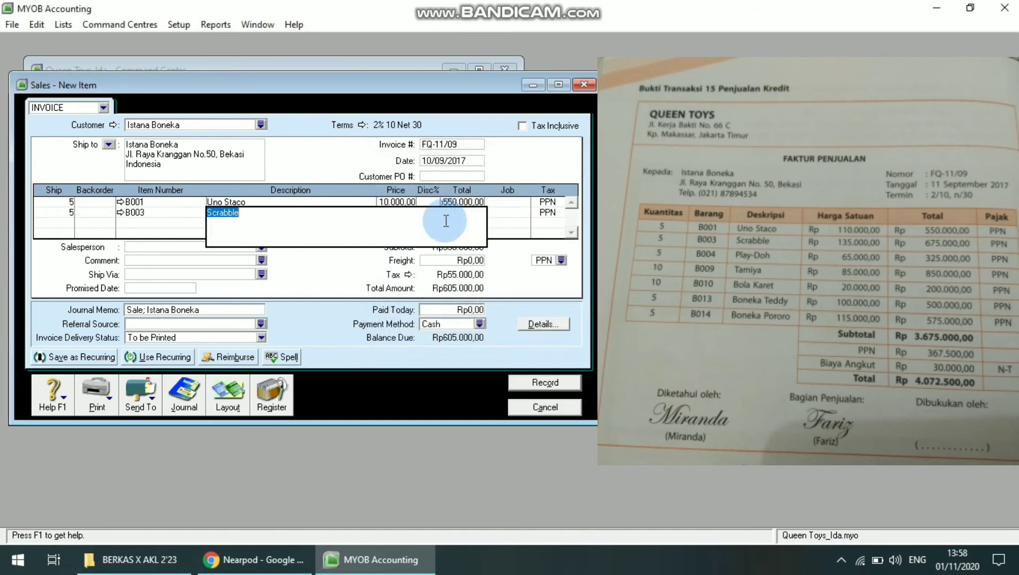
key(Tab)
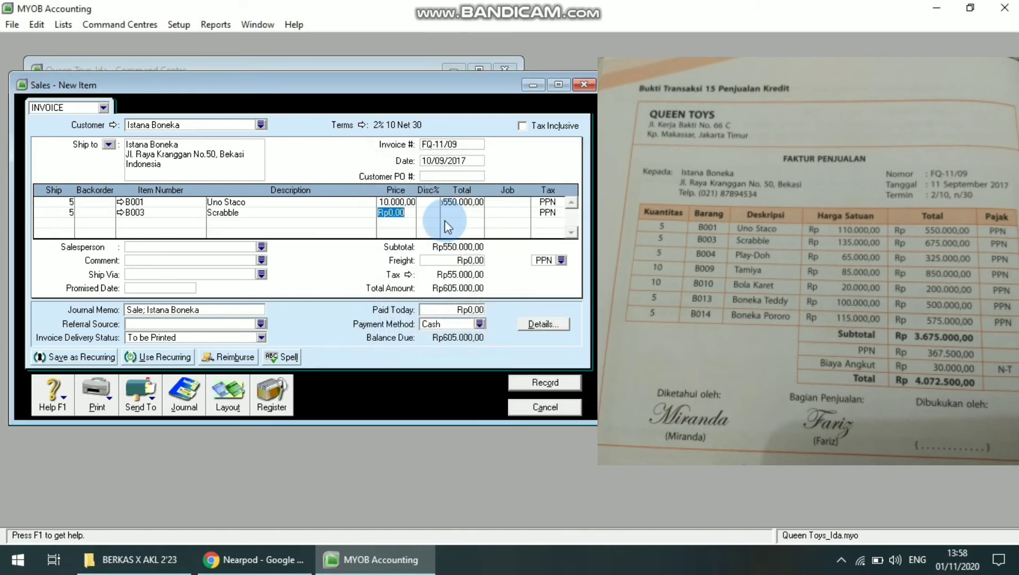
text(135000)
key(Tab)
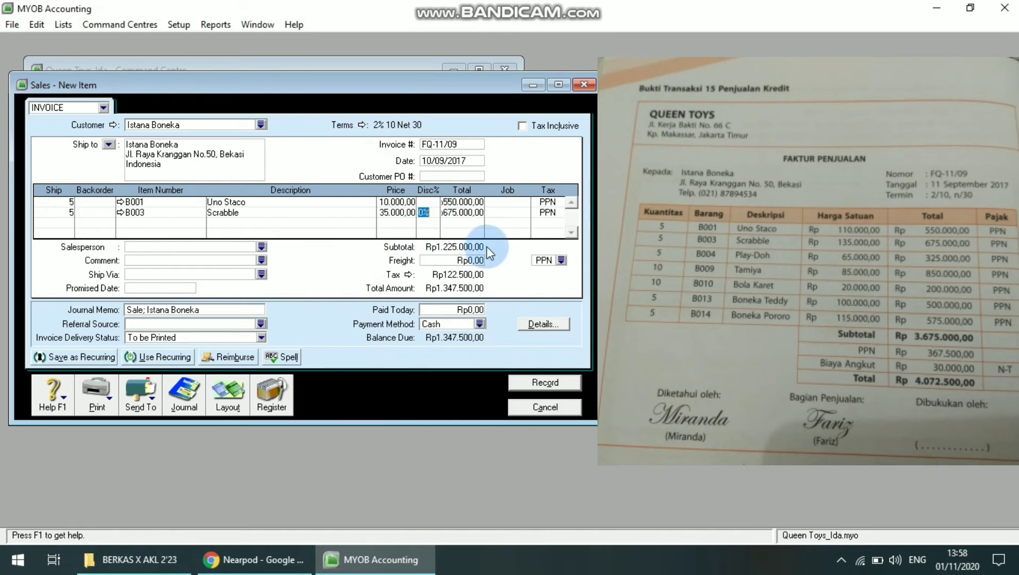
Step: Add a third invoice line for 5 units of B004 Play-Doh at a unit price of Rp65.000
click(68, 220)
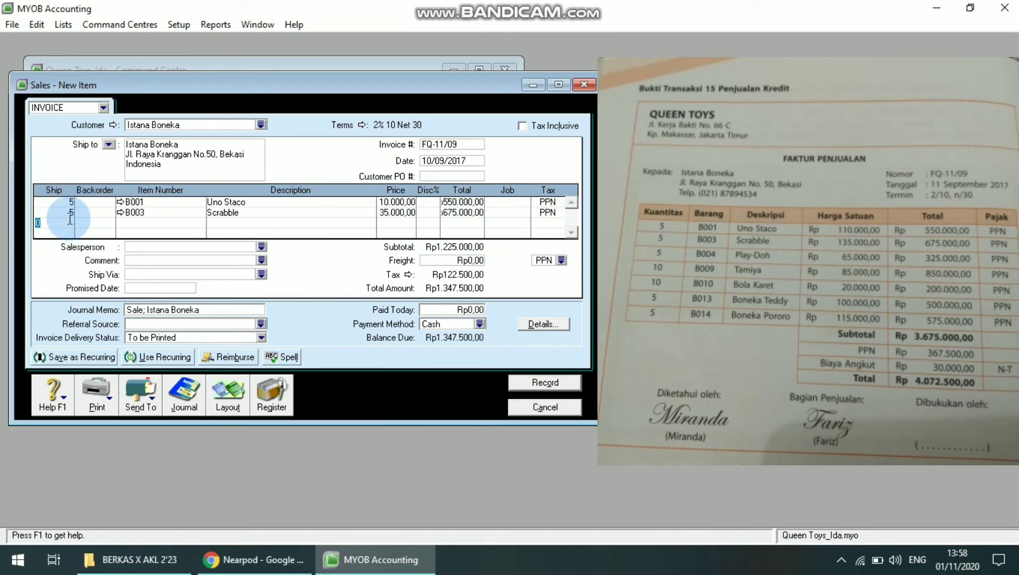
text(5)
key(Tab)
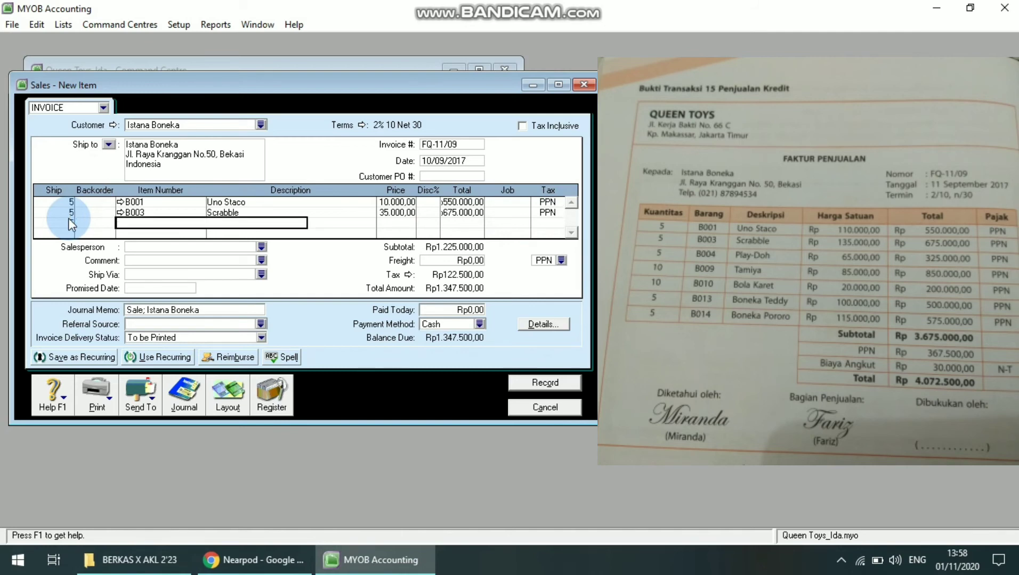
key(Tab)
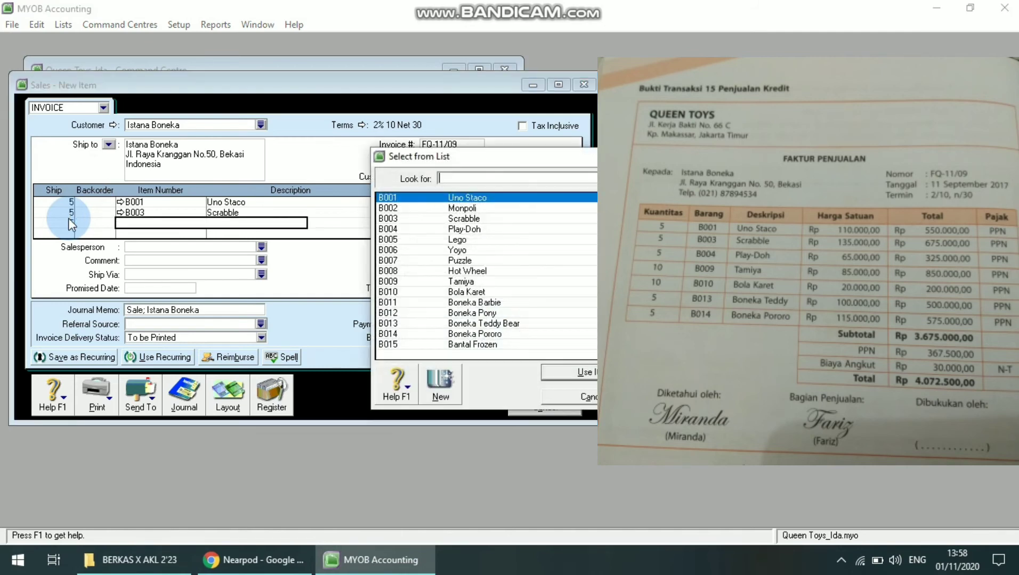
click(481, 230)
click(559, 369)
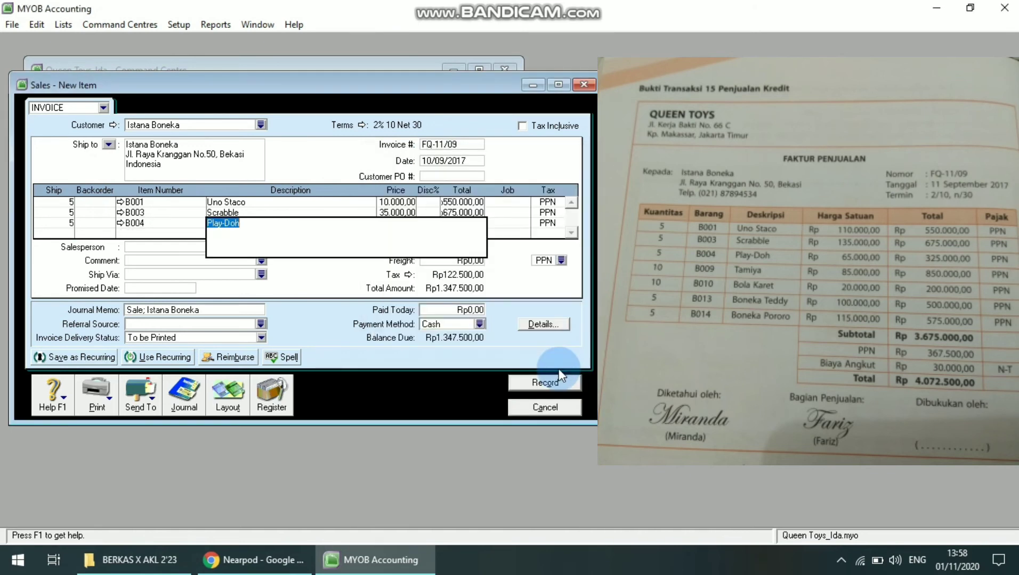
key(Tab)
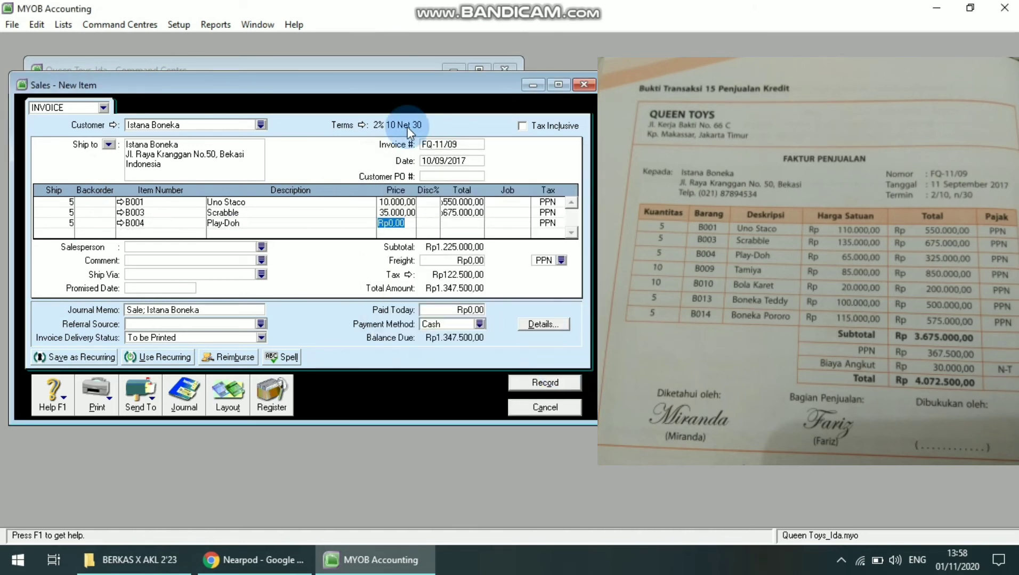
text(65000)
key(Tab)
Step: Add a fourth invoice line for 10 units of B009 Tamiya at a unit price of Rp85.000
click(64, 235)
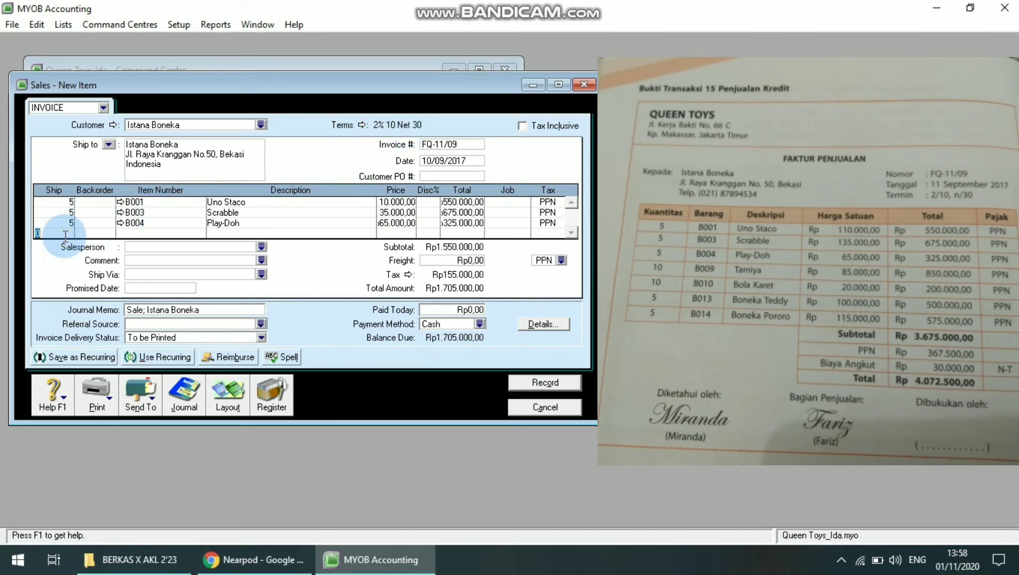
text(10)
key(Tab)
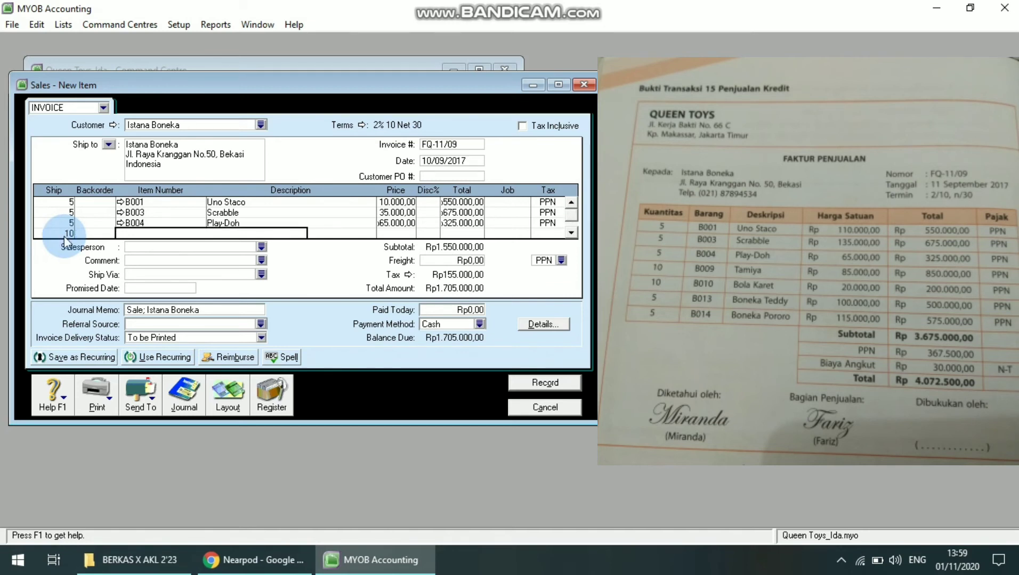
key(Tab)
click(460, 283)
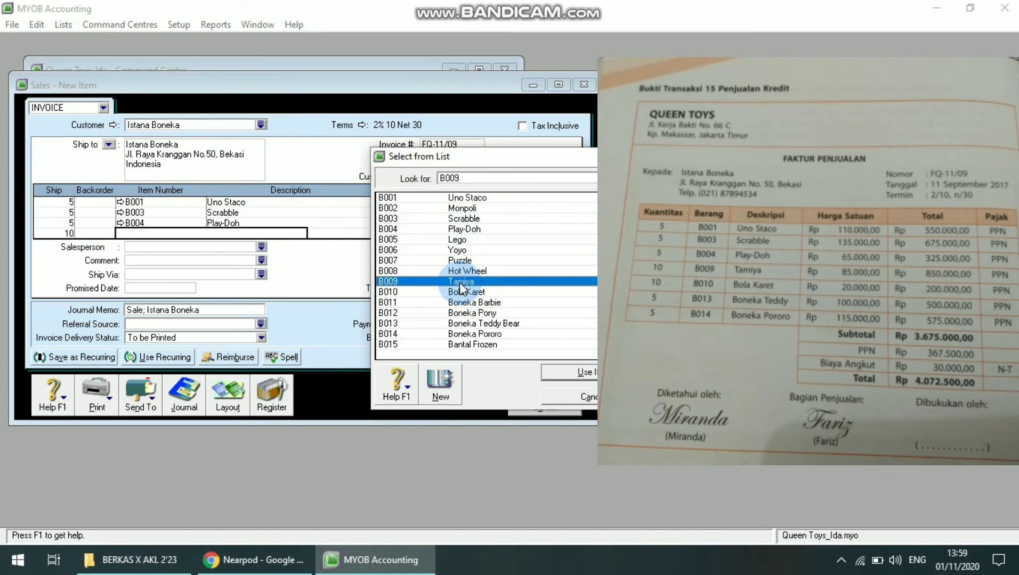
double_click(459, 282)
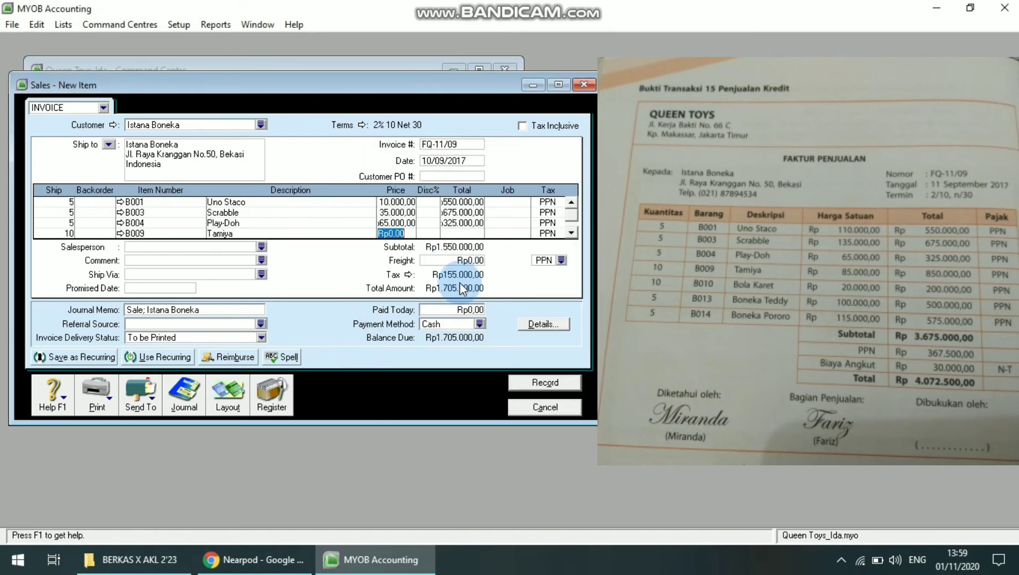
text(85000)
key(Tab)
key(Tab)
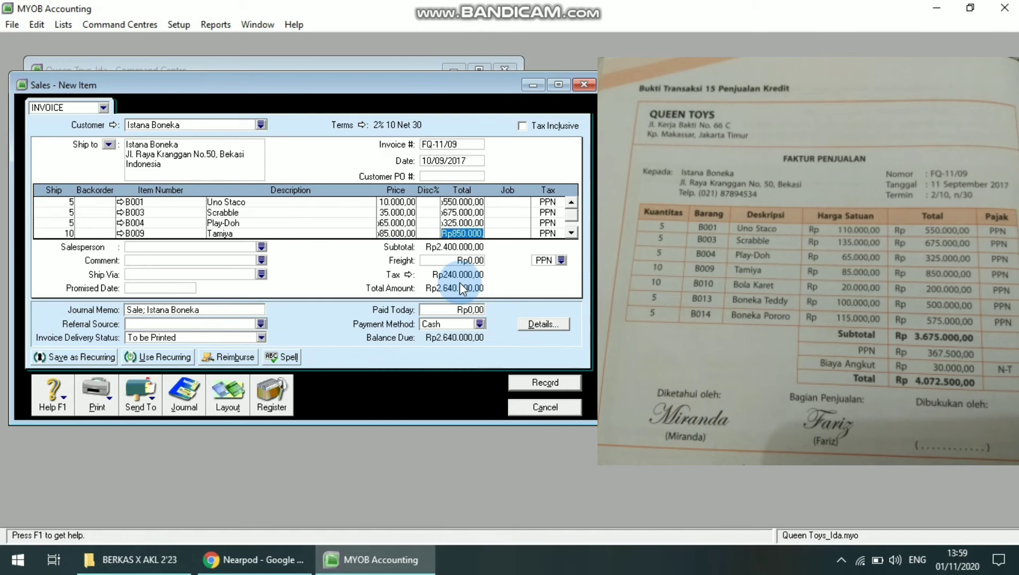
Step: Add a fifth invoice line for 10 units of B010 Bola Karet at a unit price of Rp20.000
click(572, 234)
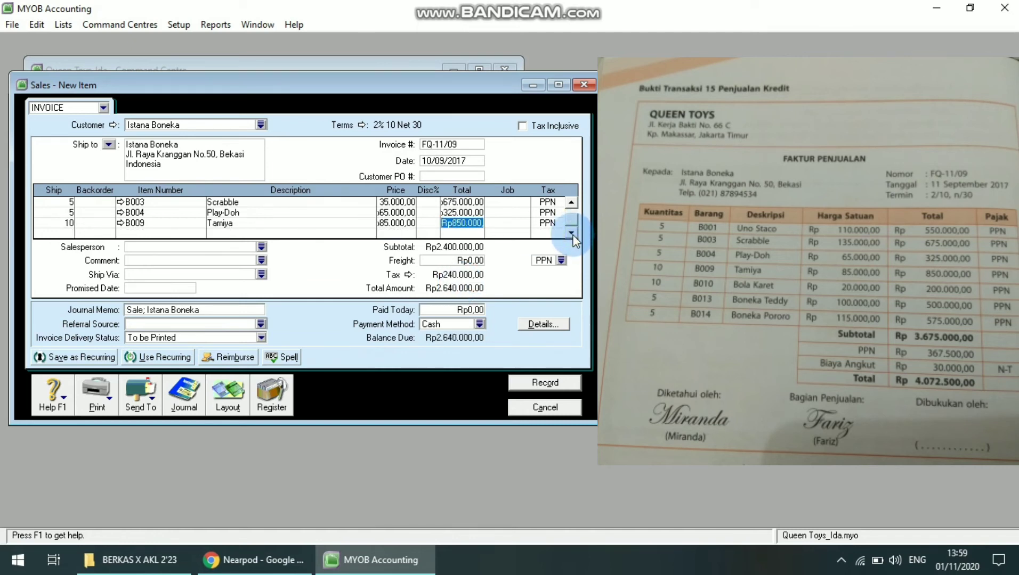
click(52, 232)
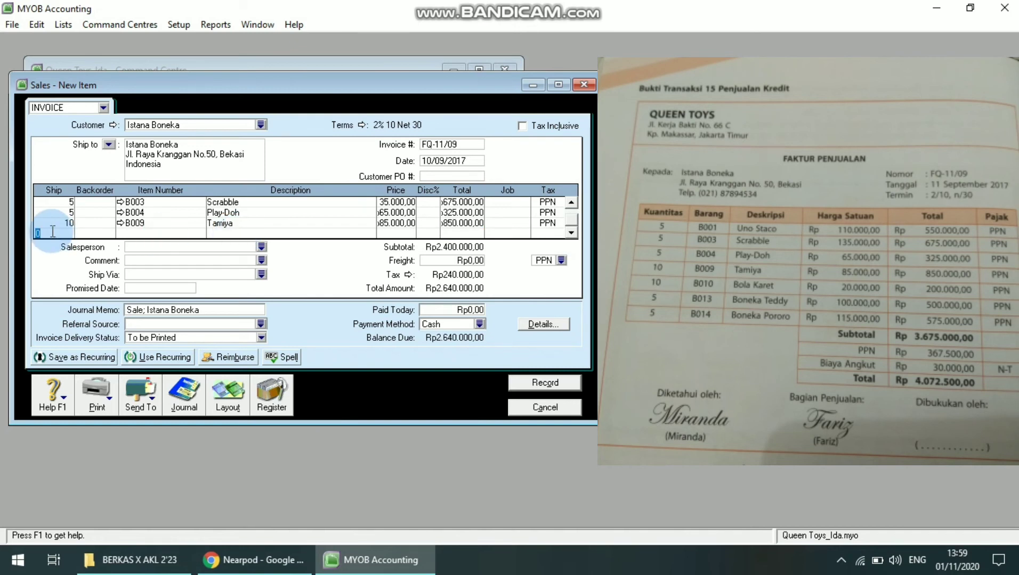
text(10)
key(Tab)
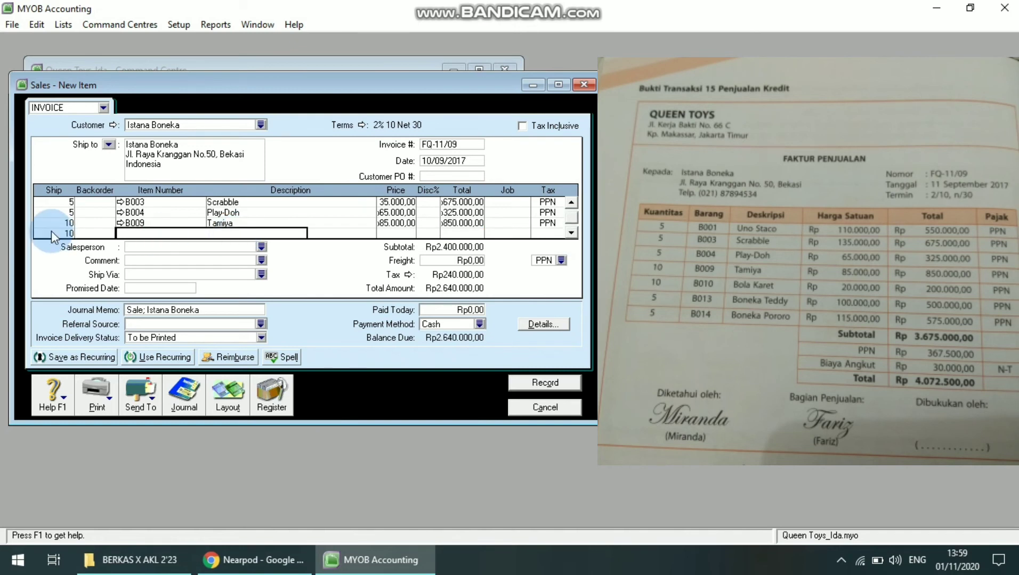
key(Tab)
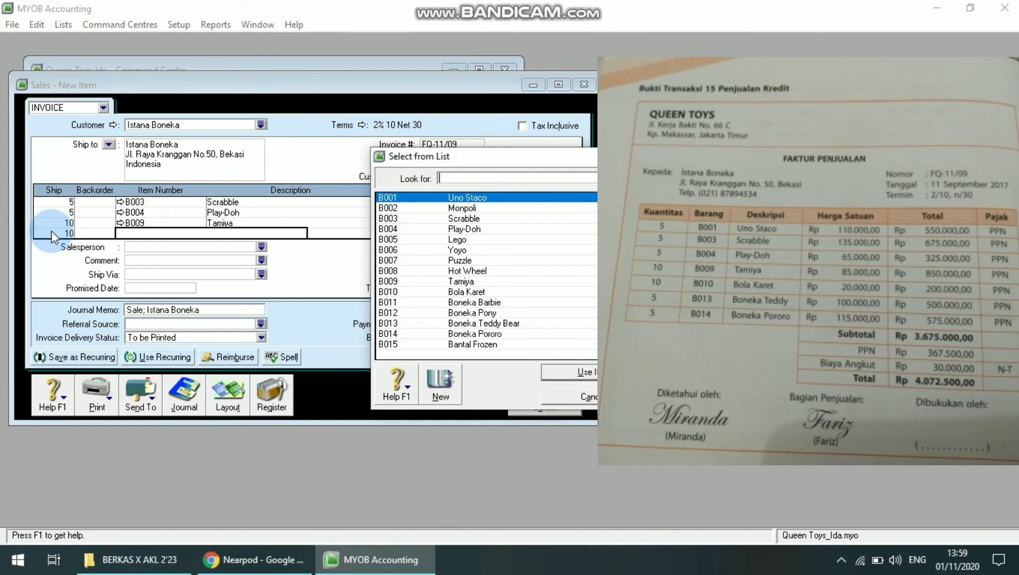
double_click(461, 293)
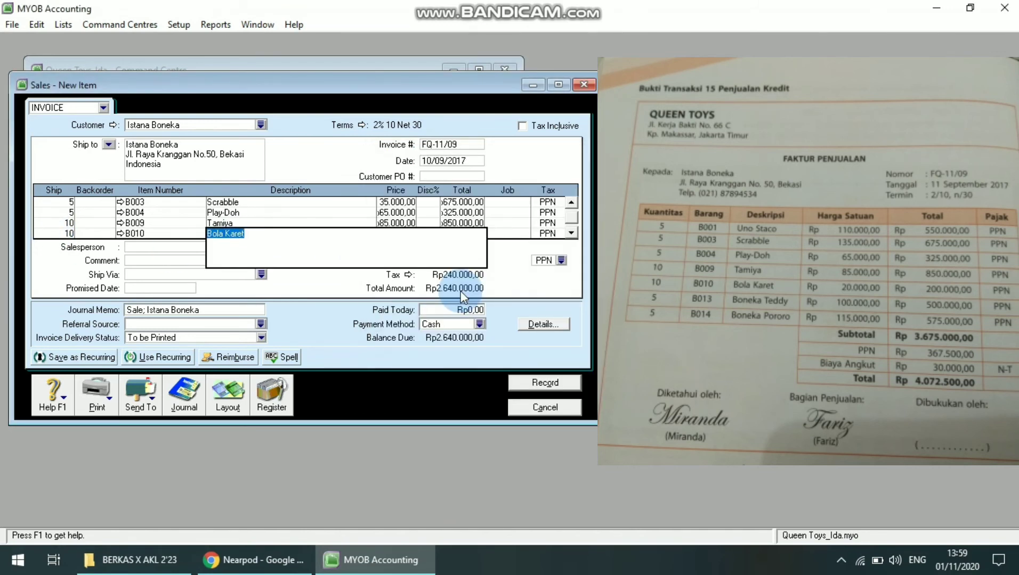
key(Tab)
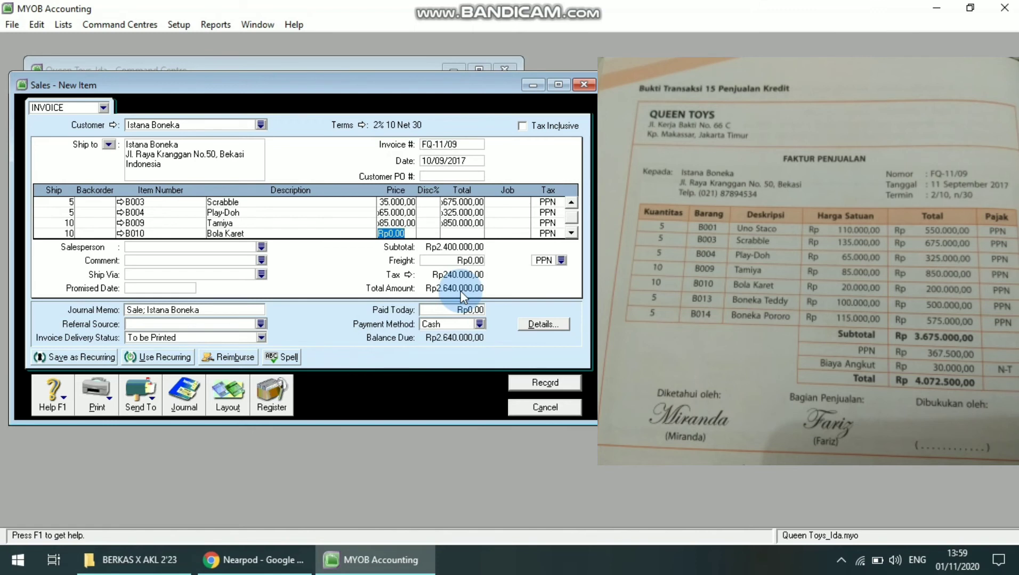
text(20000)
key(Tab)
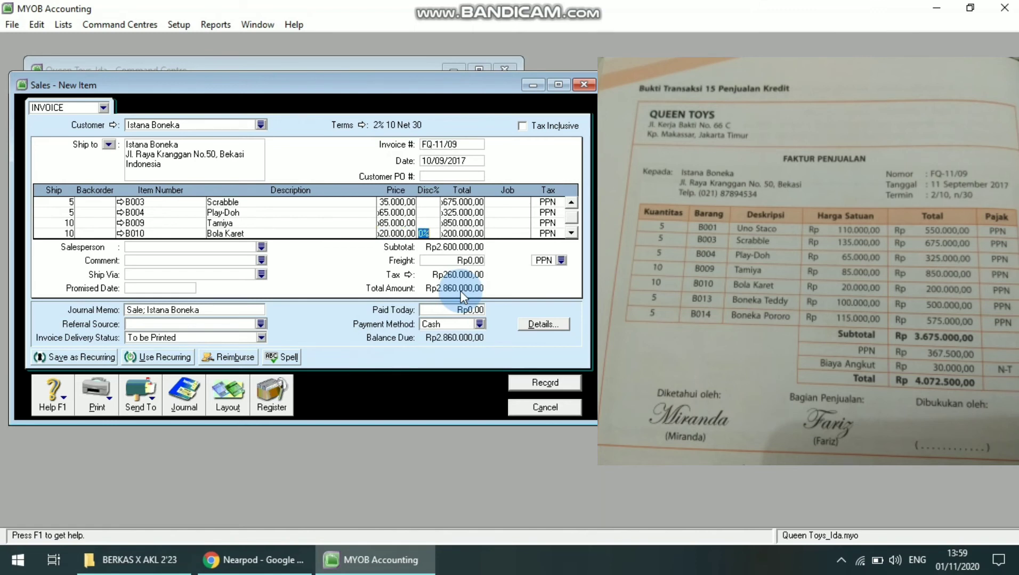
Step: Add a sixth invoice line for 5 units of B013 Boneka Teddy Bear at a unit price of Rp100.000
click(574, 232)
click(46, 234)
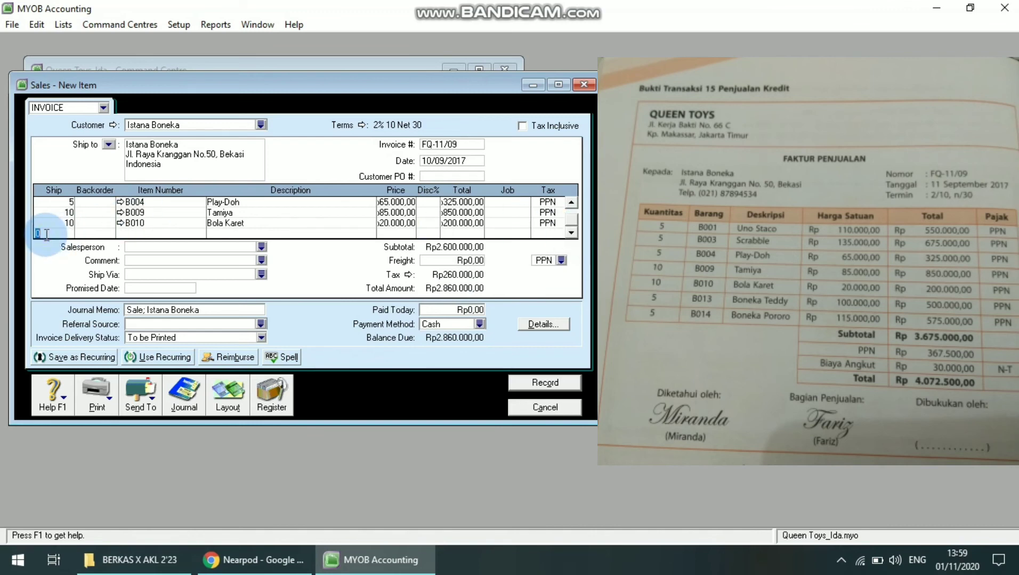
text(5)
key(Tab)
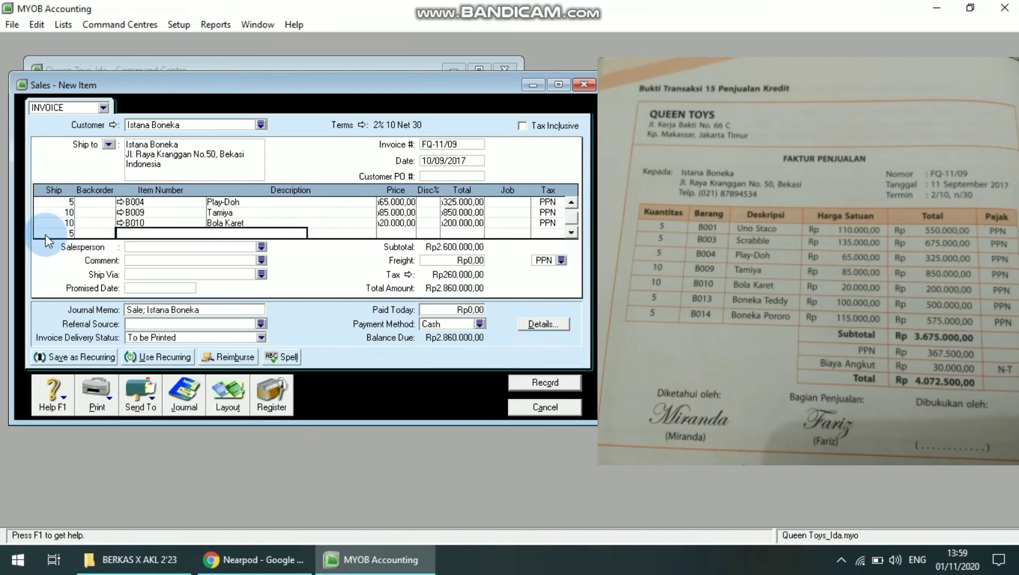
key(Tab)
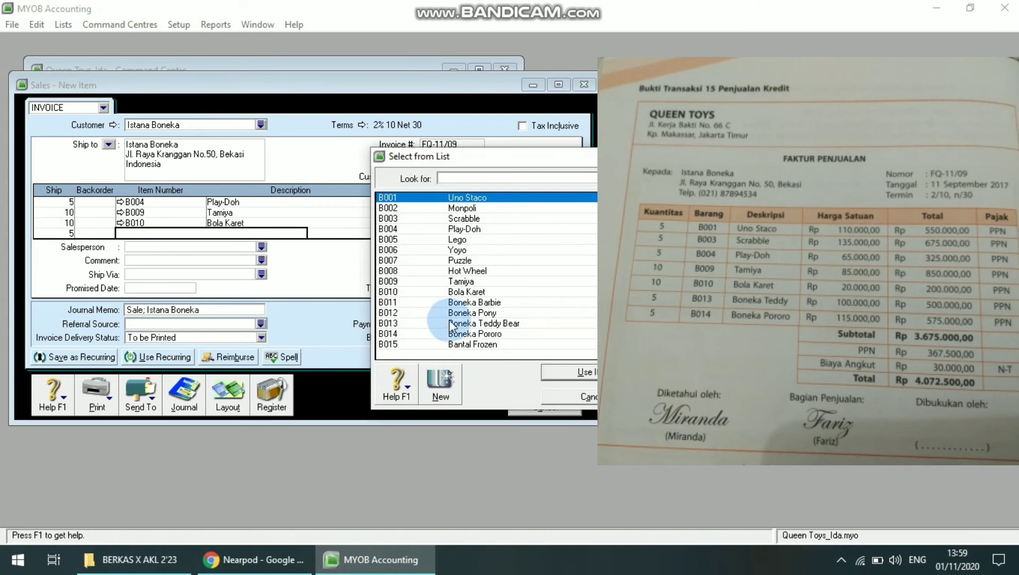
double_click(463, 323)
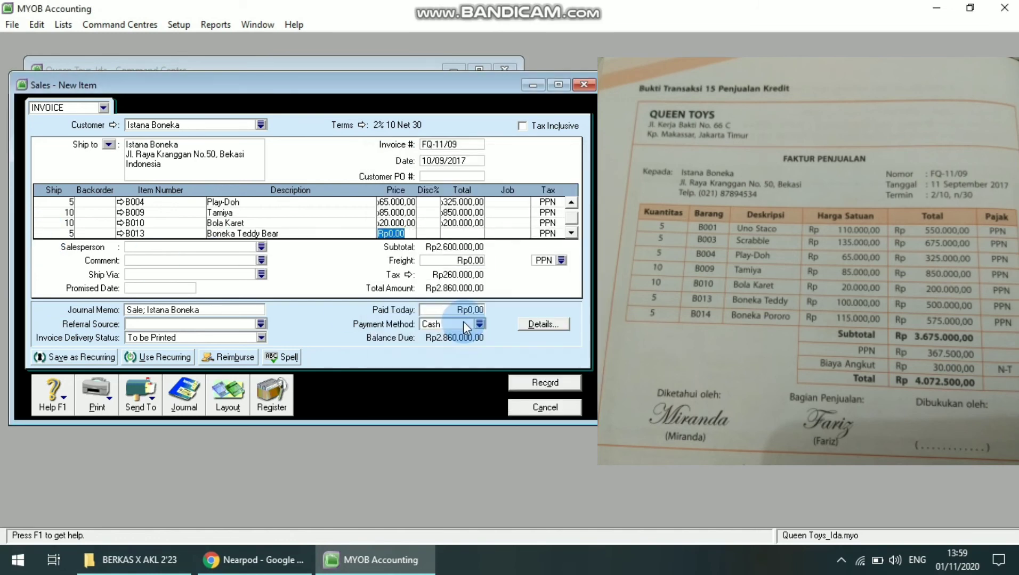
text(100000)
key(Tab)
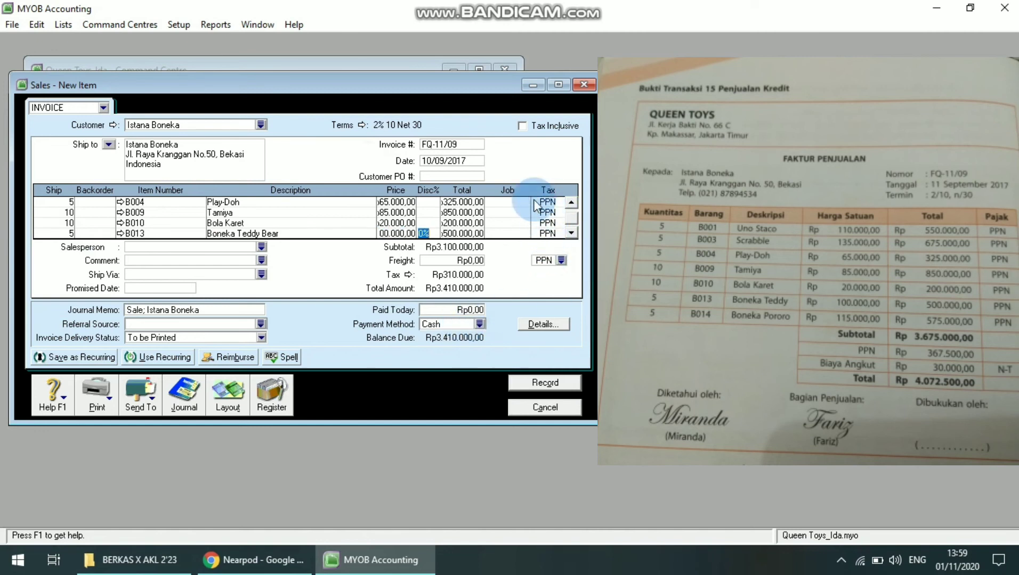
Step: Add a seventh invoice line for 5 units of B014 Boneka Pororo at a unit price of Rp115.000
click(572, 233)
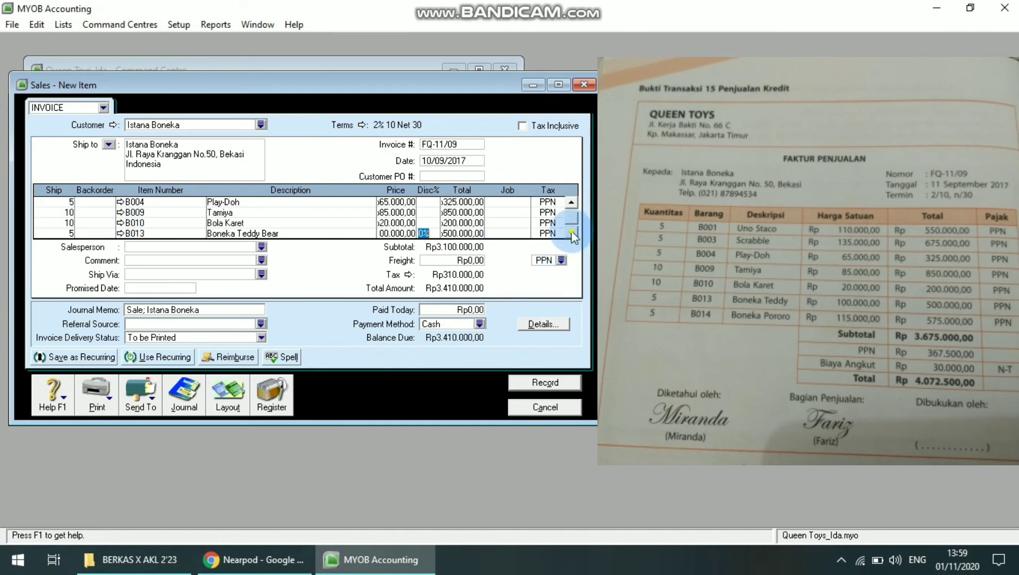
click(57, 235)
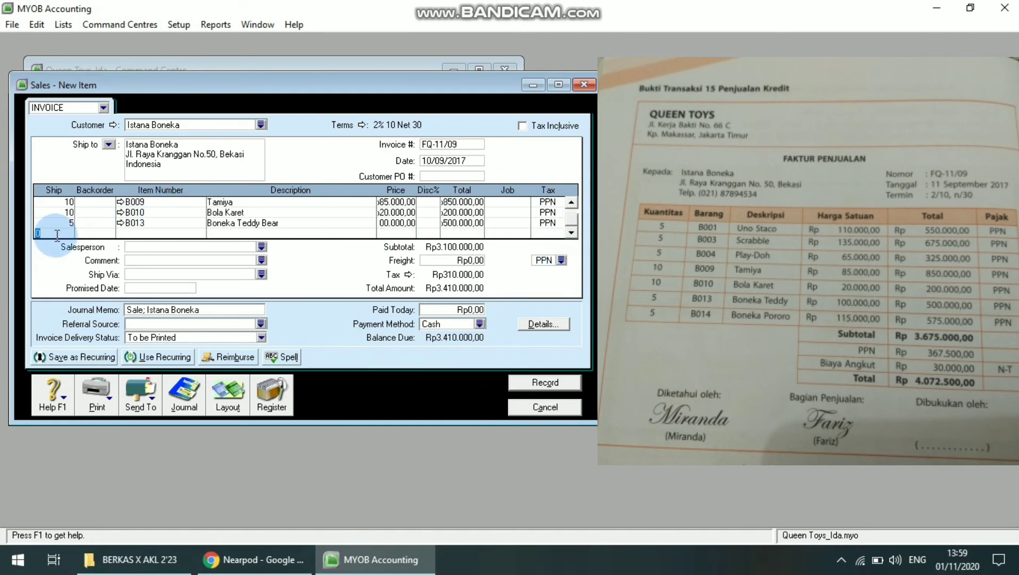
text(5)
key(Tab)
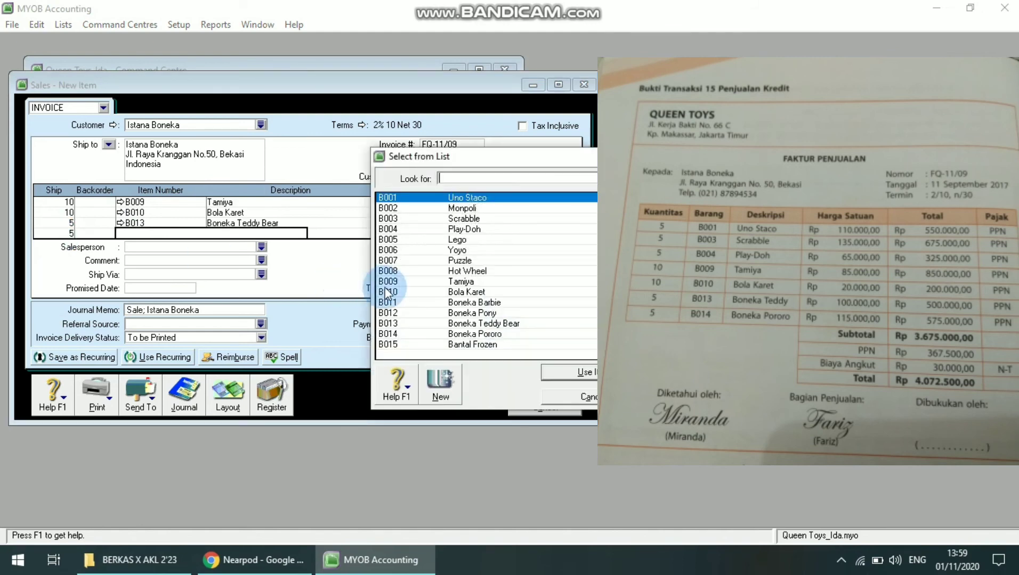
double_click(498, 333)
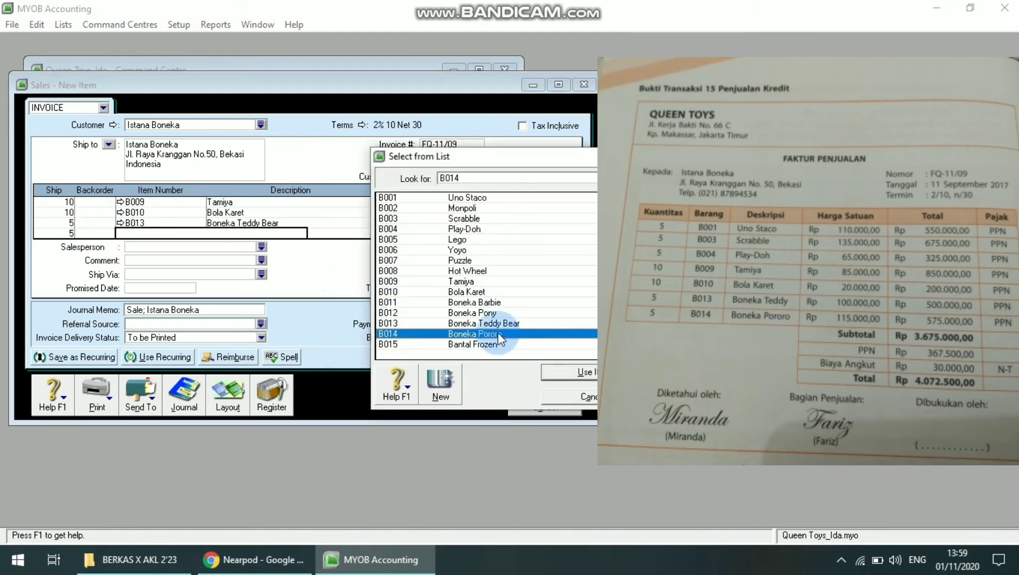
key(Tab)
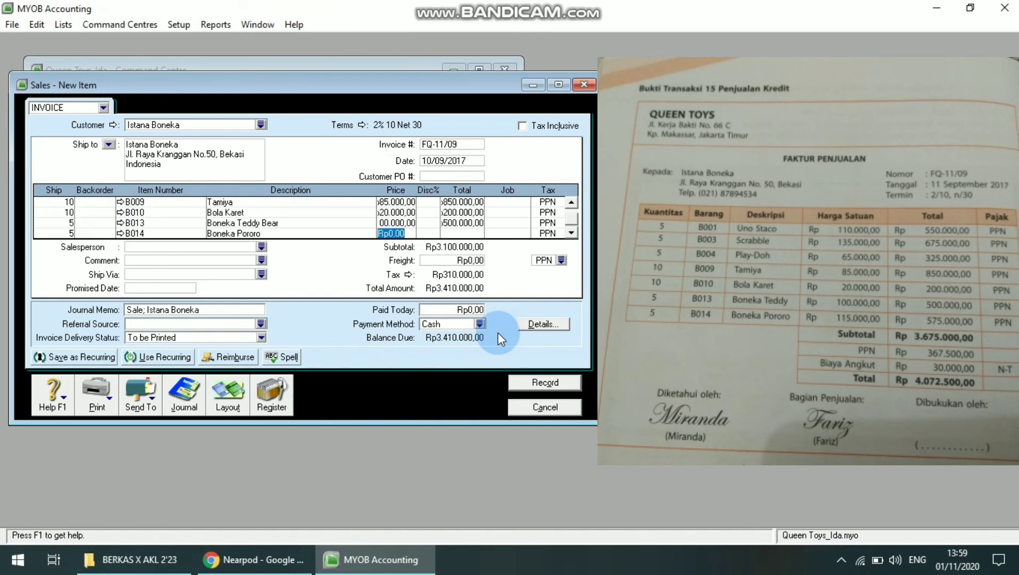
text(115000)
key(Tab)
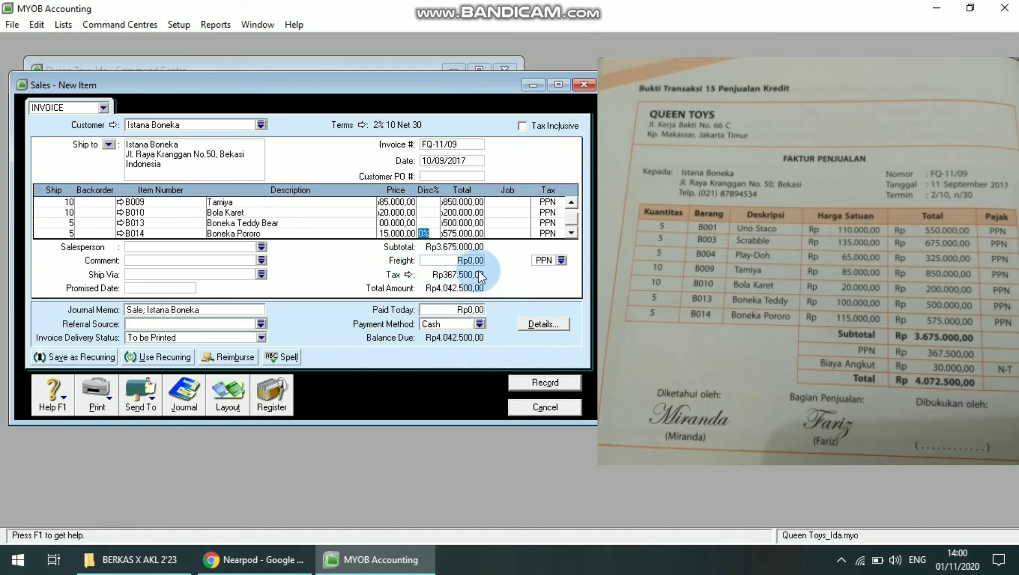
Step: Set the invoice's freight charge to Rp30.000 and its freight tax code to N-T (Tidak Kena Pajak)
click(467, 261)
text(30)
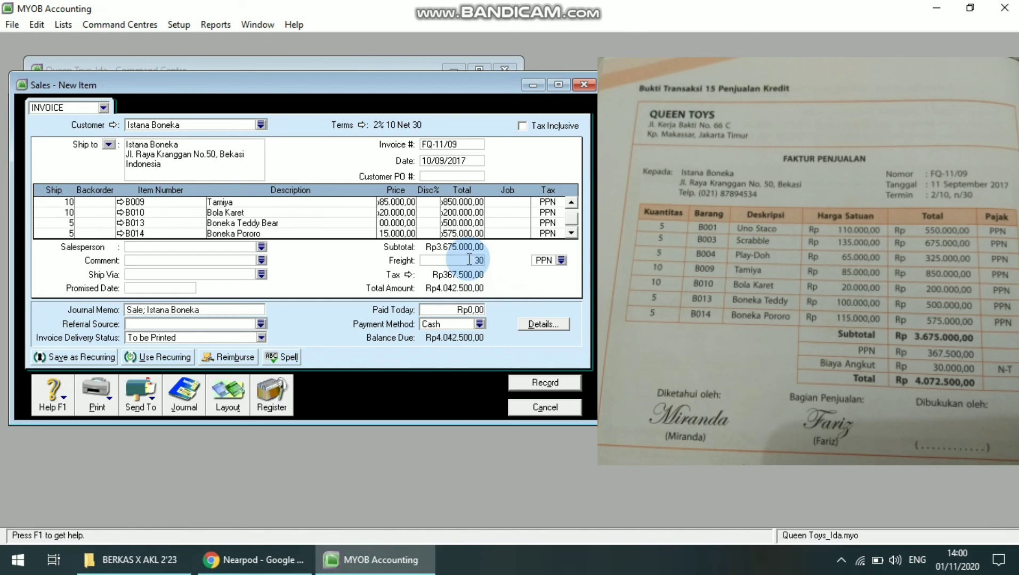
text(000)
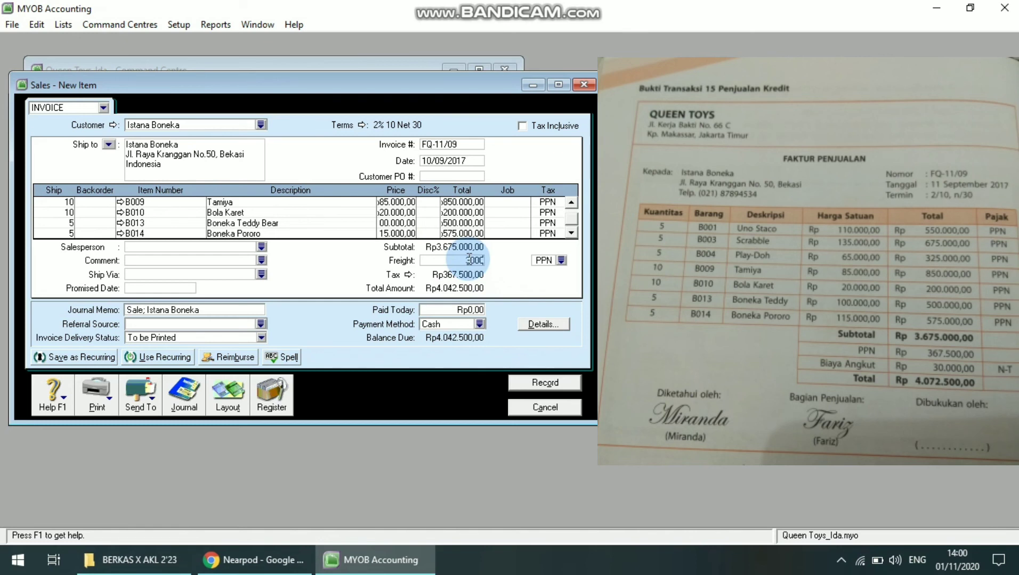
click(562, 261)
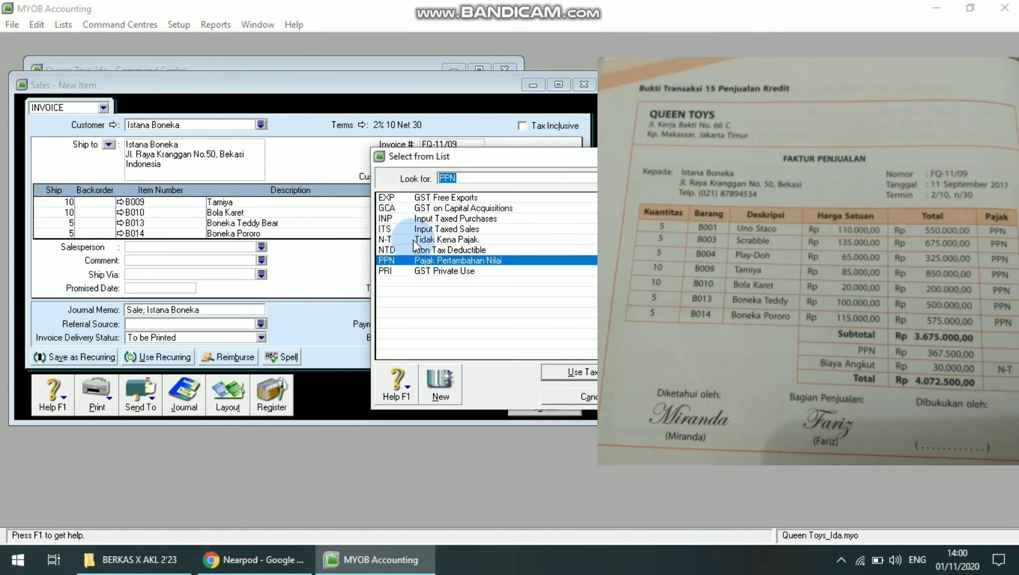
click(413, 240)
double_click(452, 241)
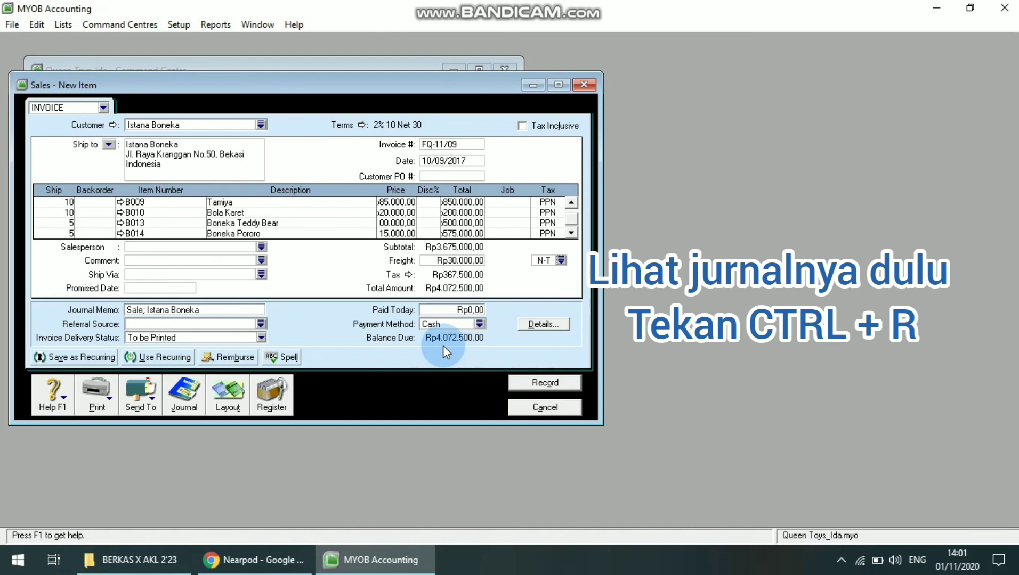
Step: Review the journal recap of the Istana Boneka sale, checking its debit and credit entries, and close it
key(ctrl+r)
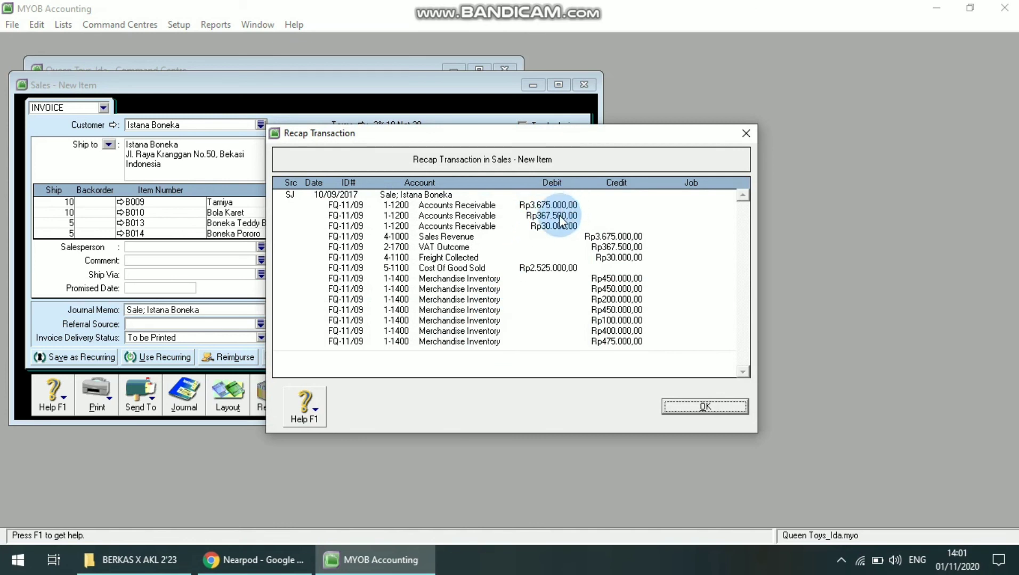
key(Caps_Lock)
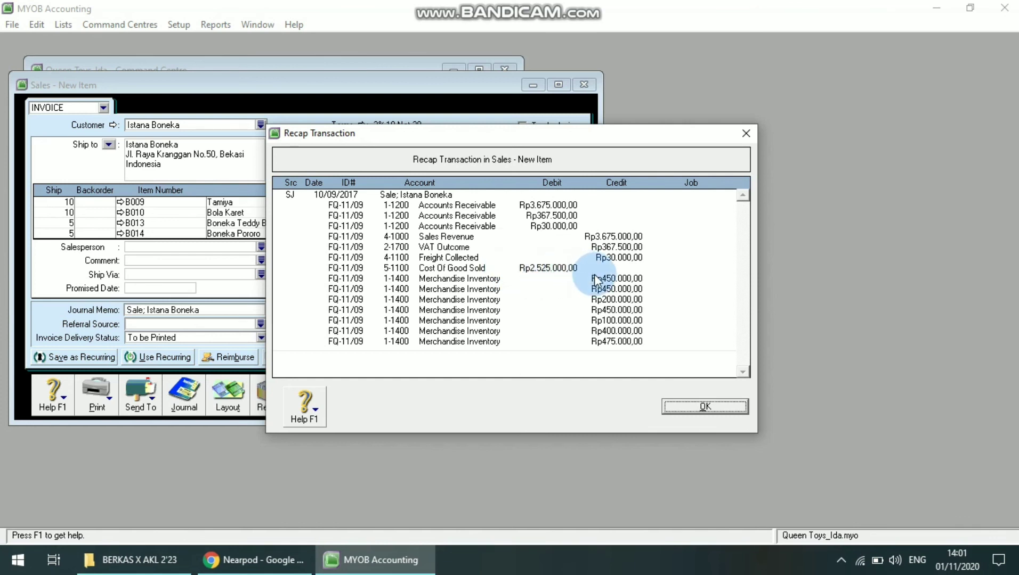
click(698, 409)
Step: Record the Istana Boneka invoice, dismissing the spelling checks, and close the empty sales form
click(517, 379)
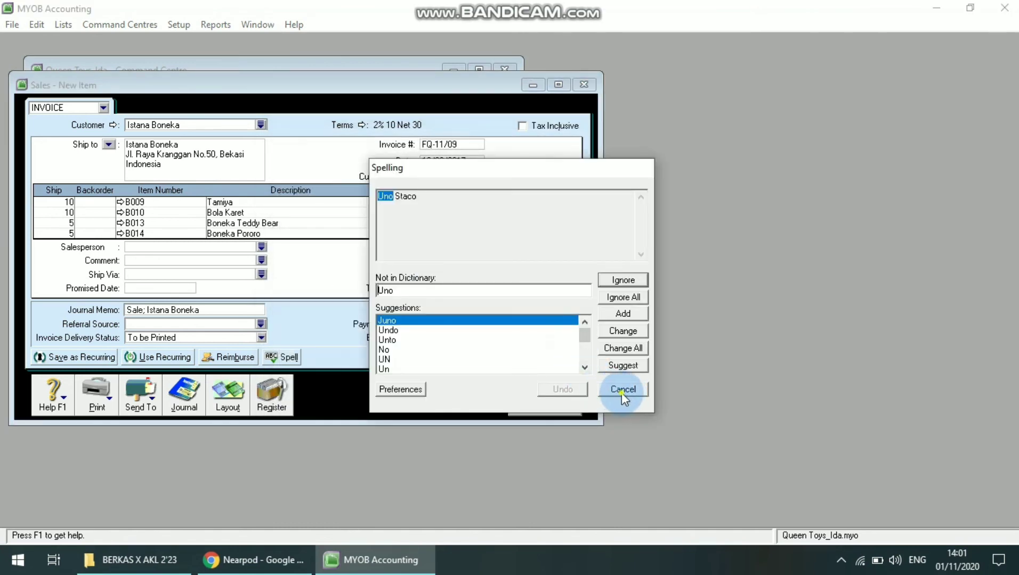
click(617, 390)
click(616, 390)
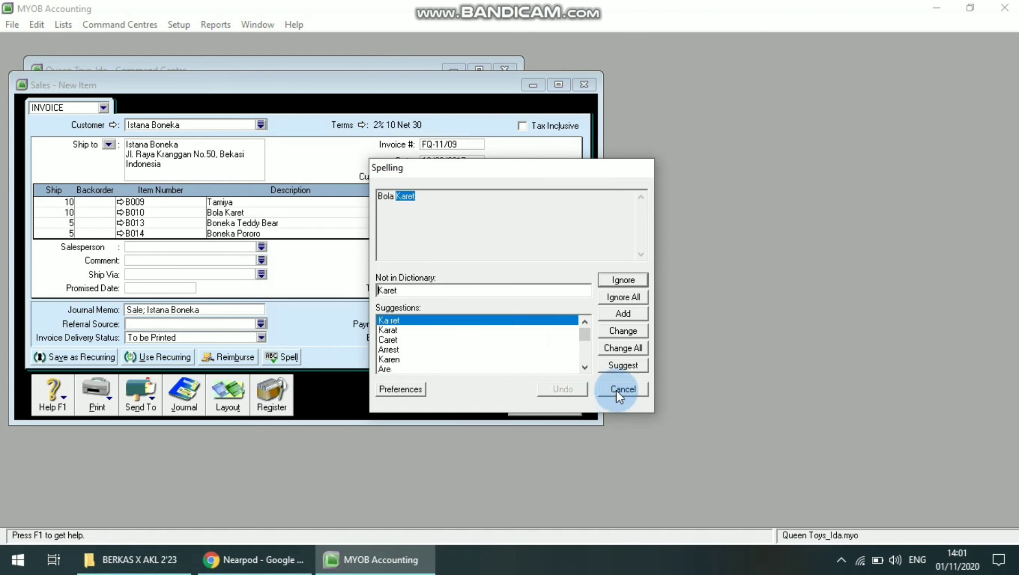
click(616, 390)
click(616, 391)
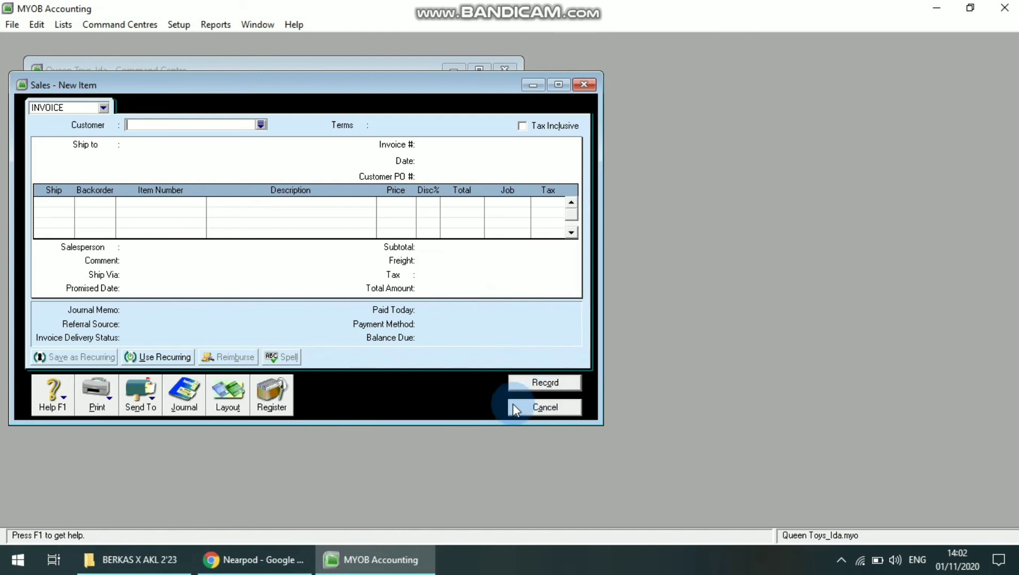
click(544, 408)
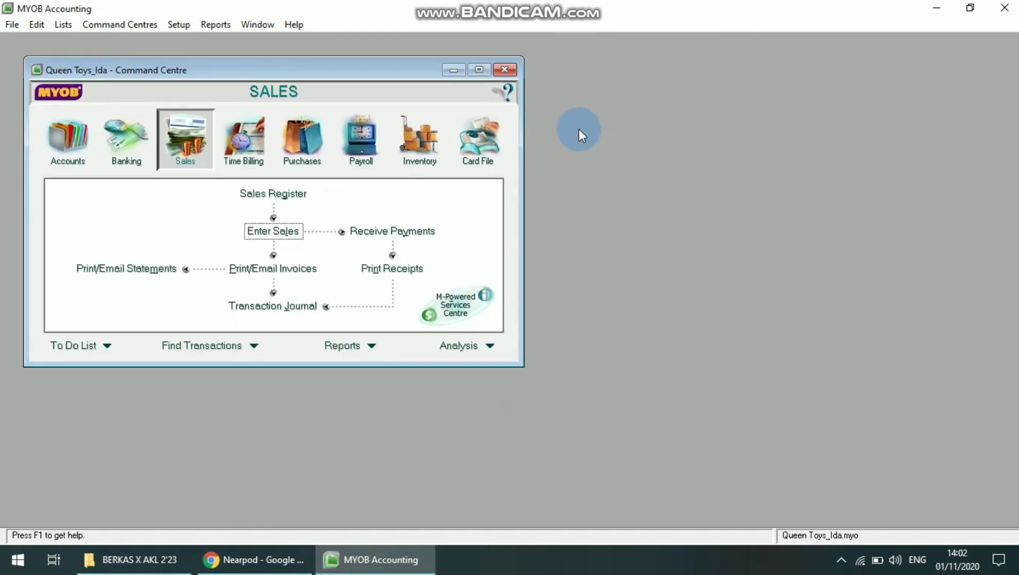